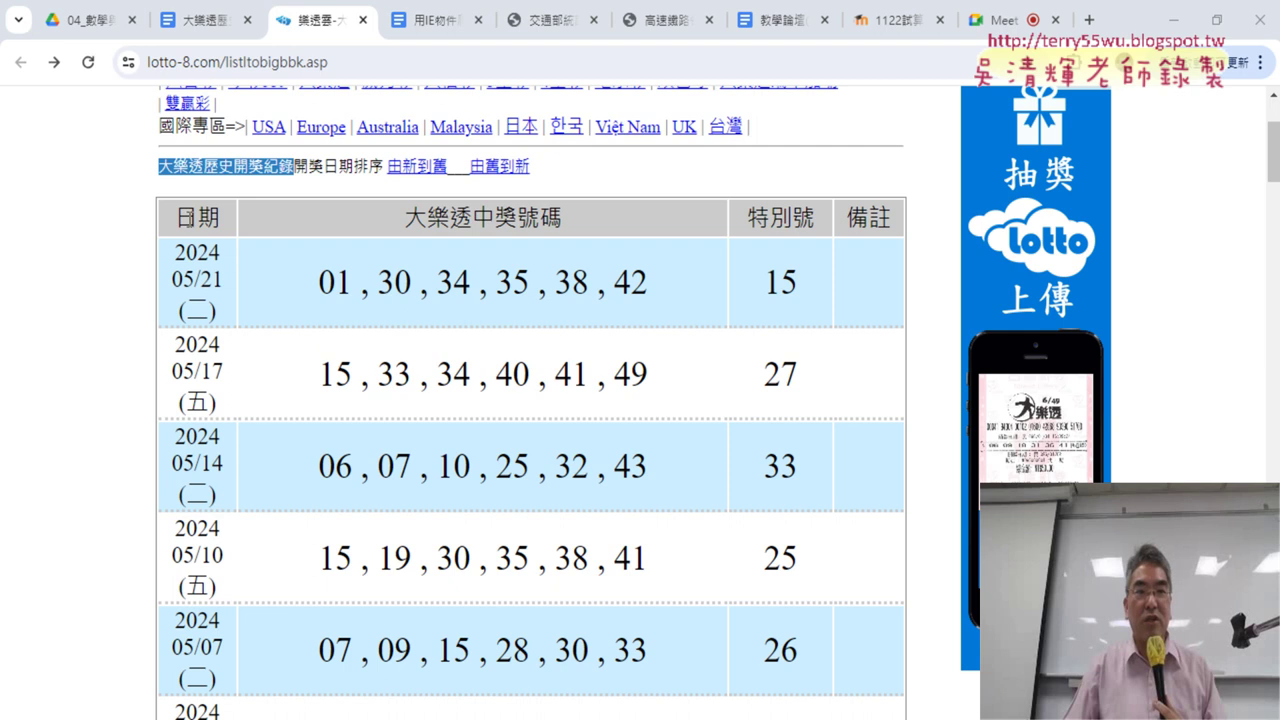
Inspect the lottery table to reveal its markup in the Chrome DevTools Elements panel
right_click(187, 219)
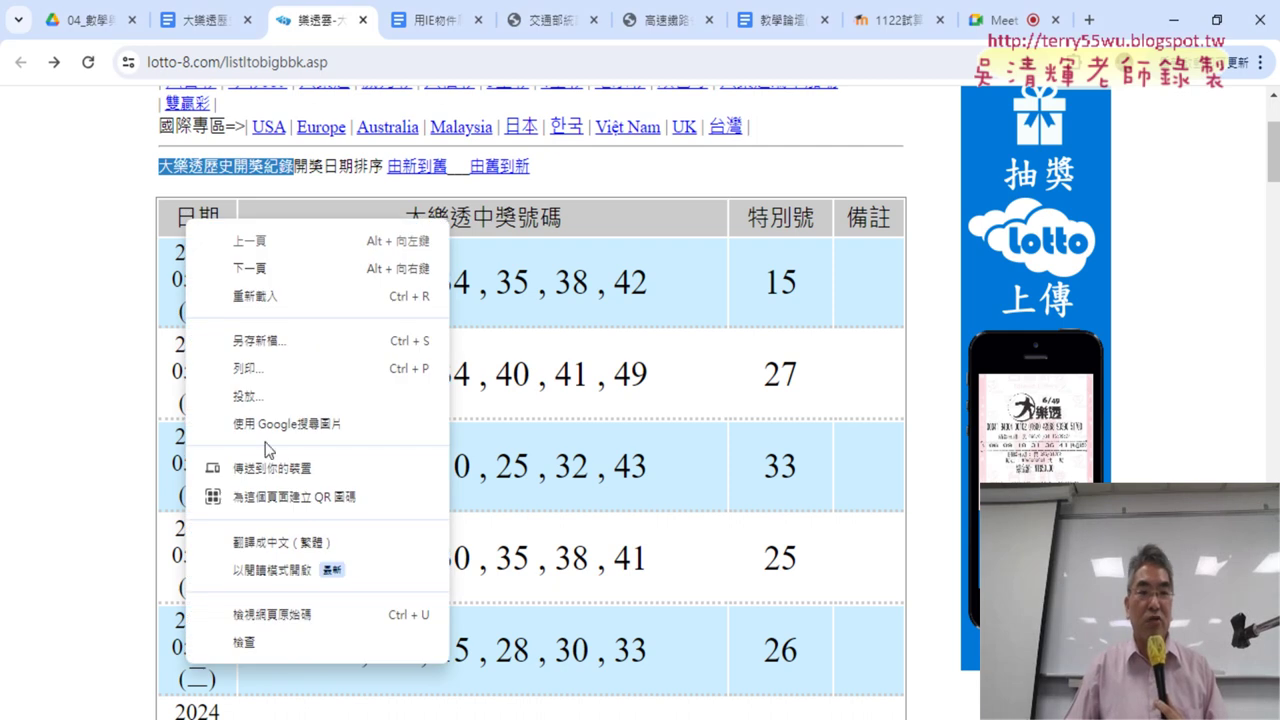
left_click(280, 643)
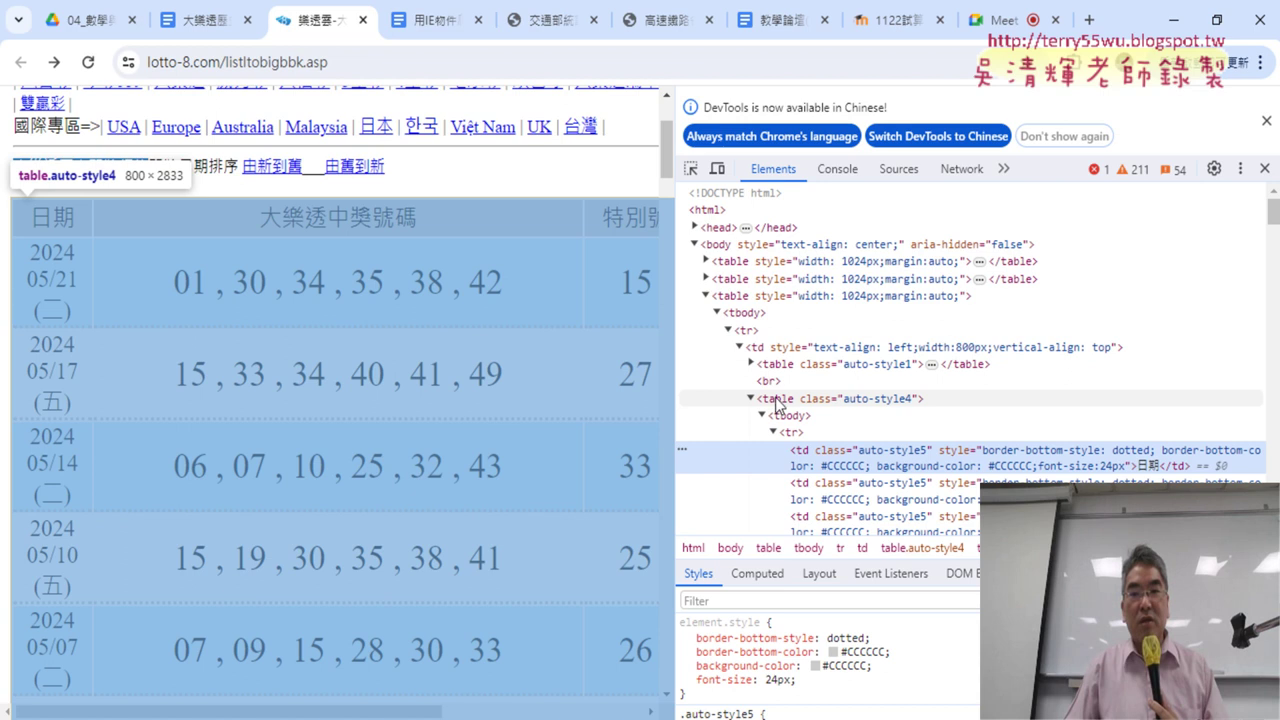
left_click(787, 400)
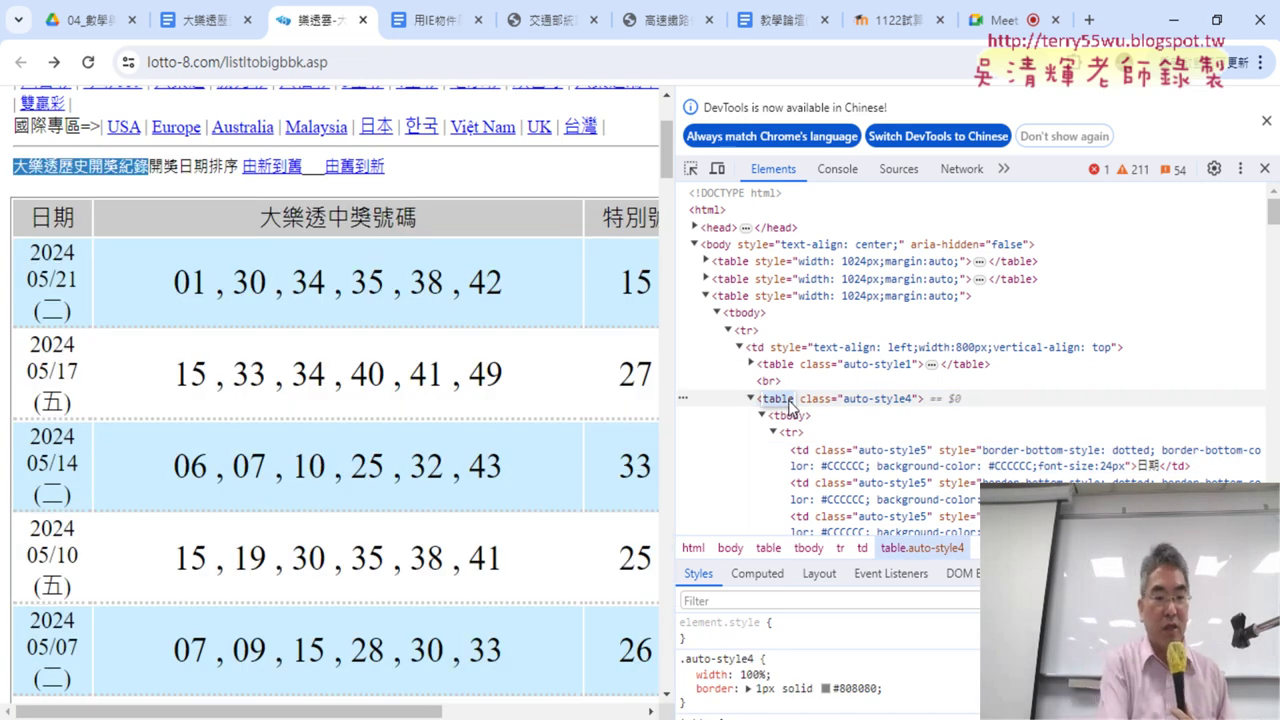
Search the markup for '<' and step through the table elements to the auto-style4 results table
key("ctrl+f")
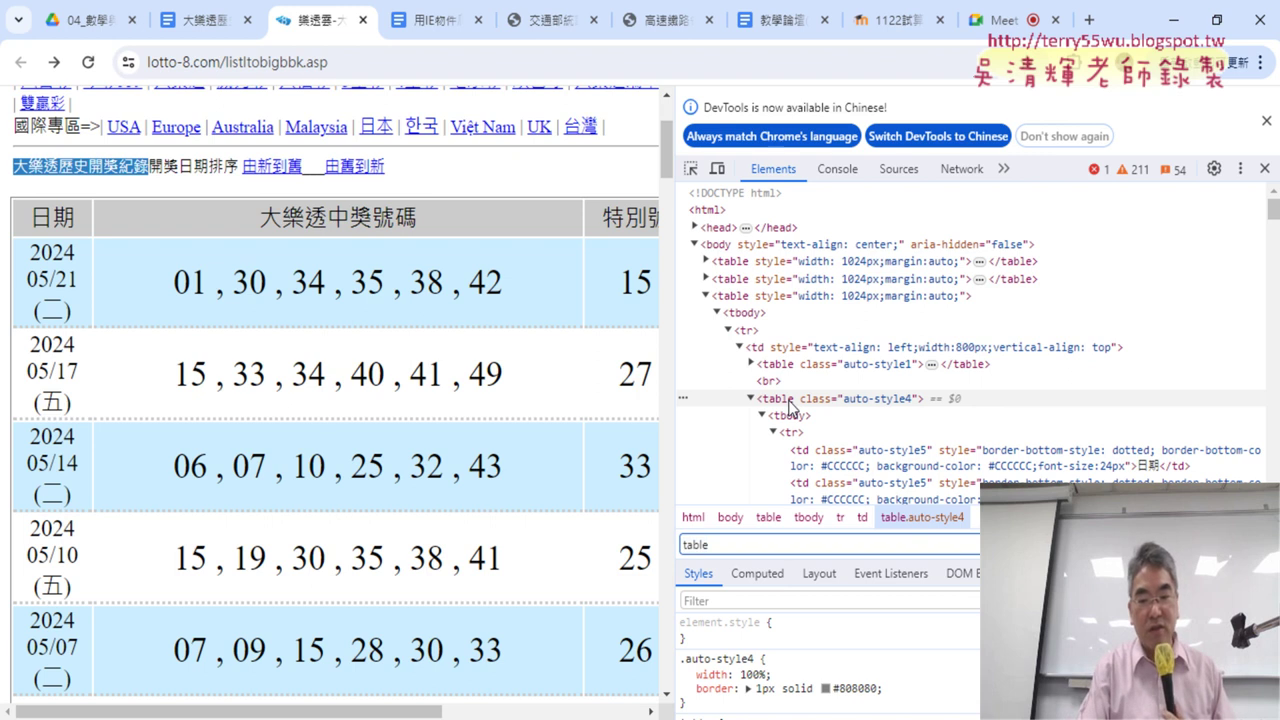
type("<")
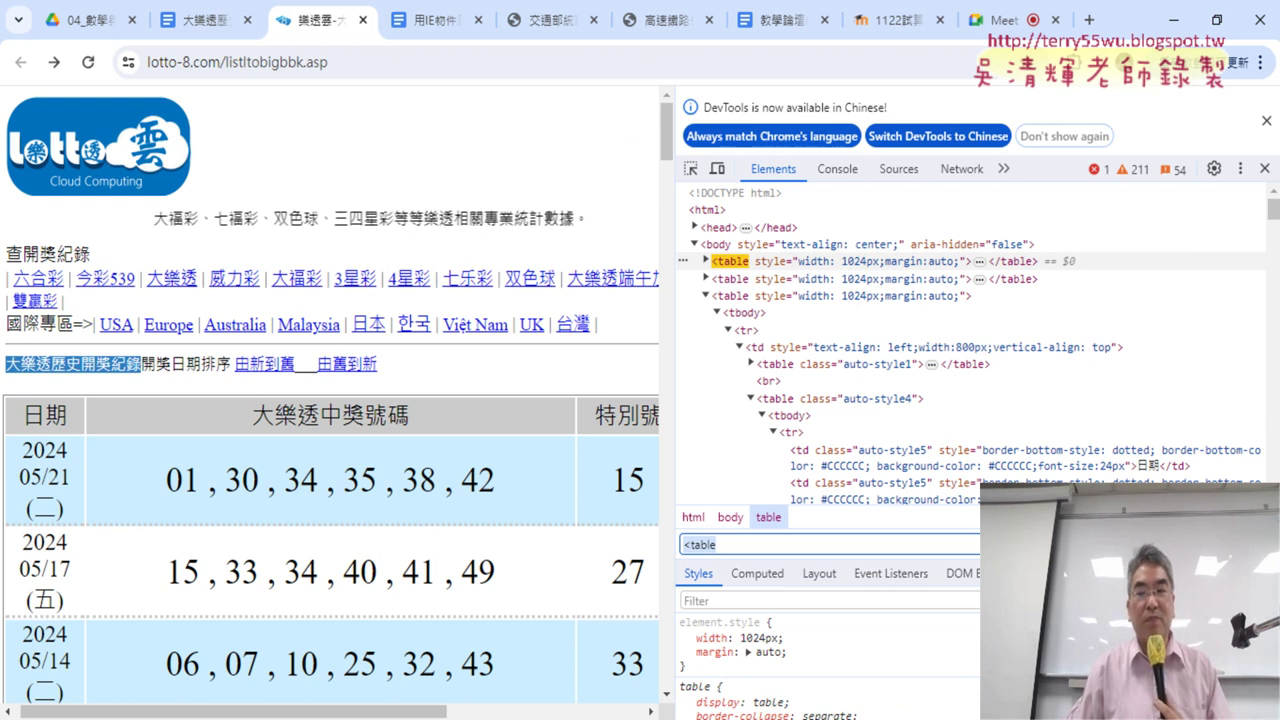
left_click(730, 296)
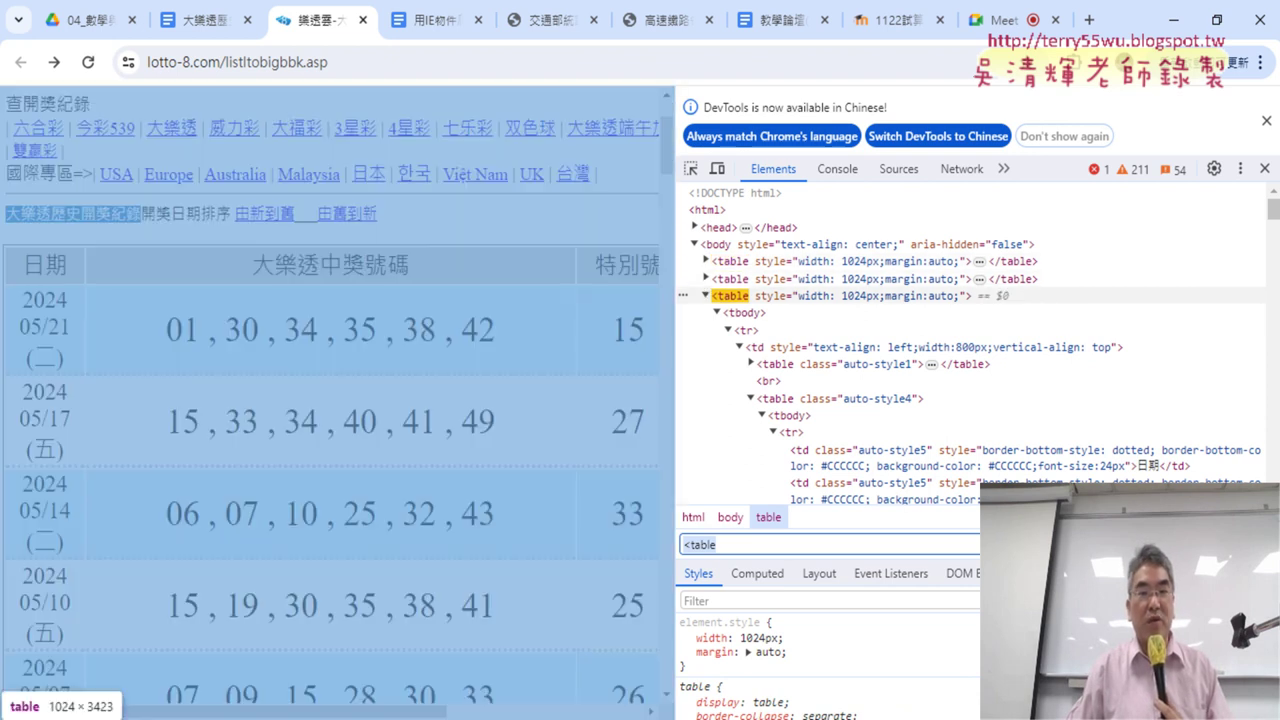
left_click(790, 364)
left_click(775, 398)
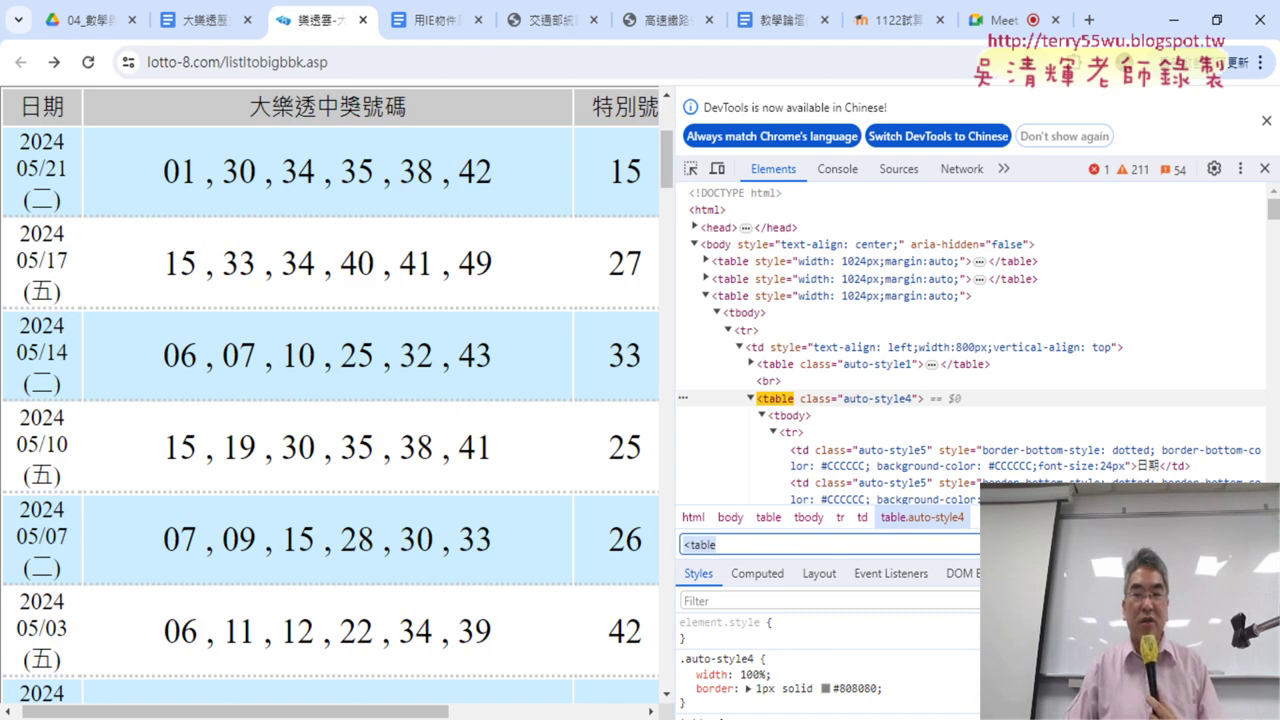
Compare the auto-style1 table node, then jump to the next match, the auto-style4 table
left_click(800, 364)
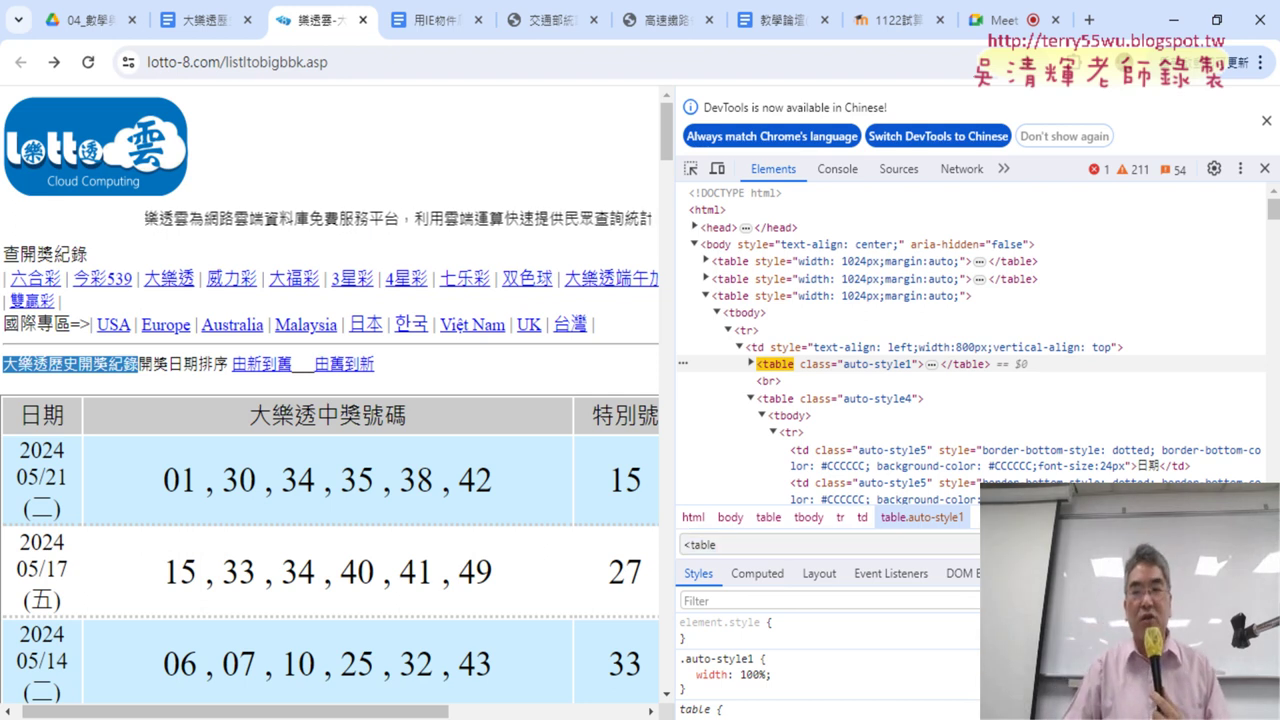
key("Return")
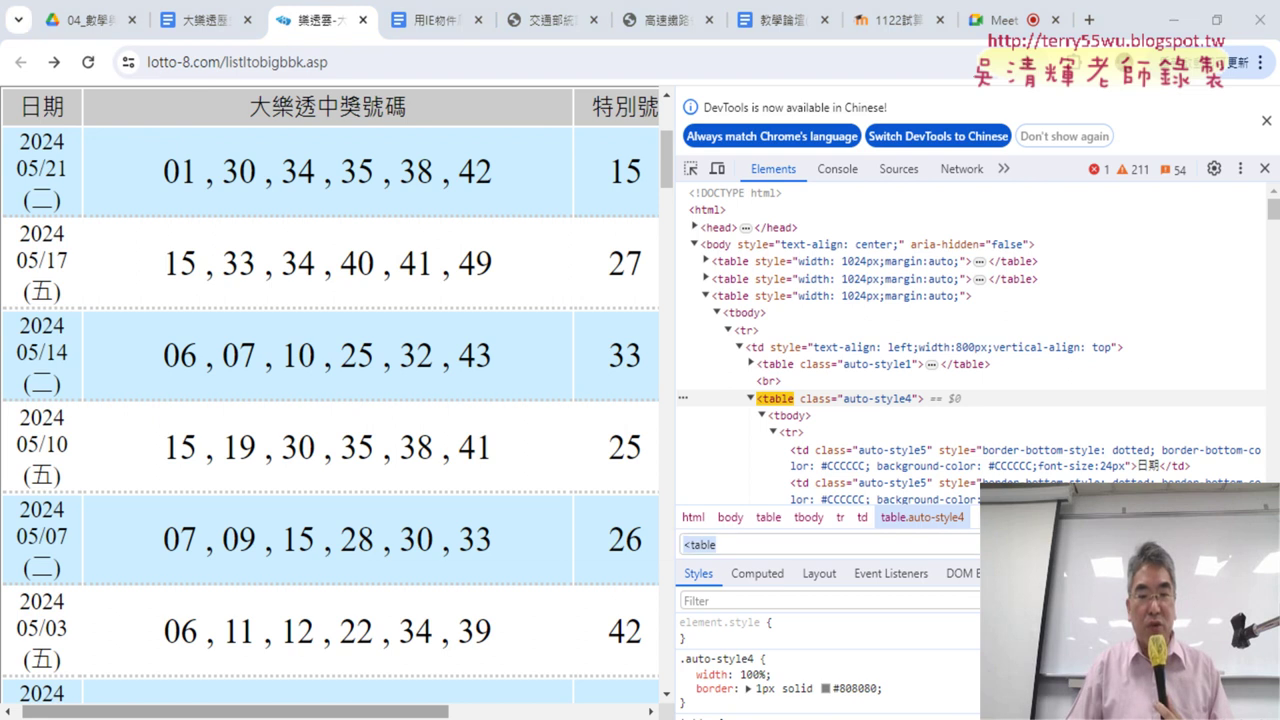
In the Google Docs notes, select the whole 下載tr macro from 'Sub 下載tr()' to 'End Sub'
mouse_move(570, 716)
left_click(208, 12)
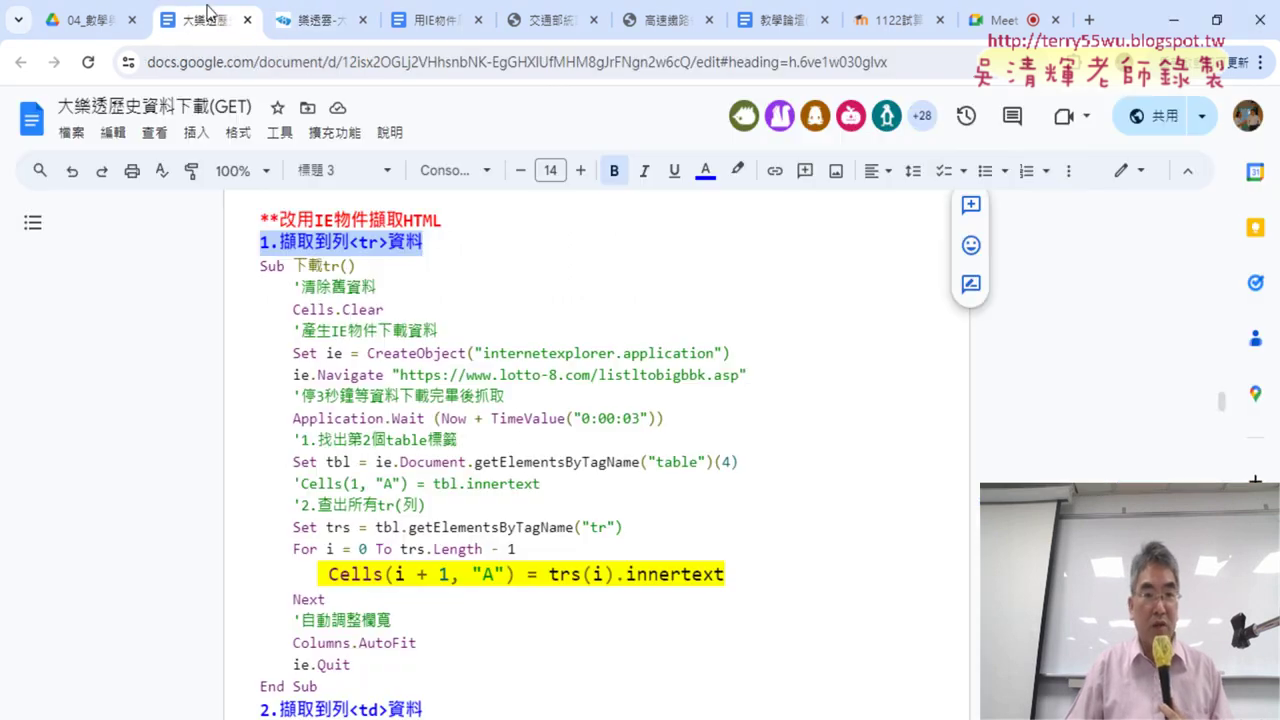
scroll(645, 320, "down", 1)
scroll(660, 323, "up", 1)
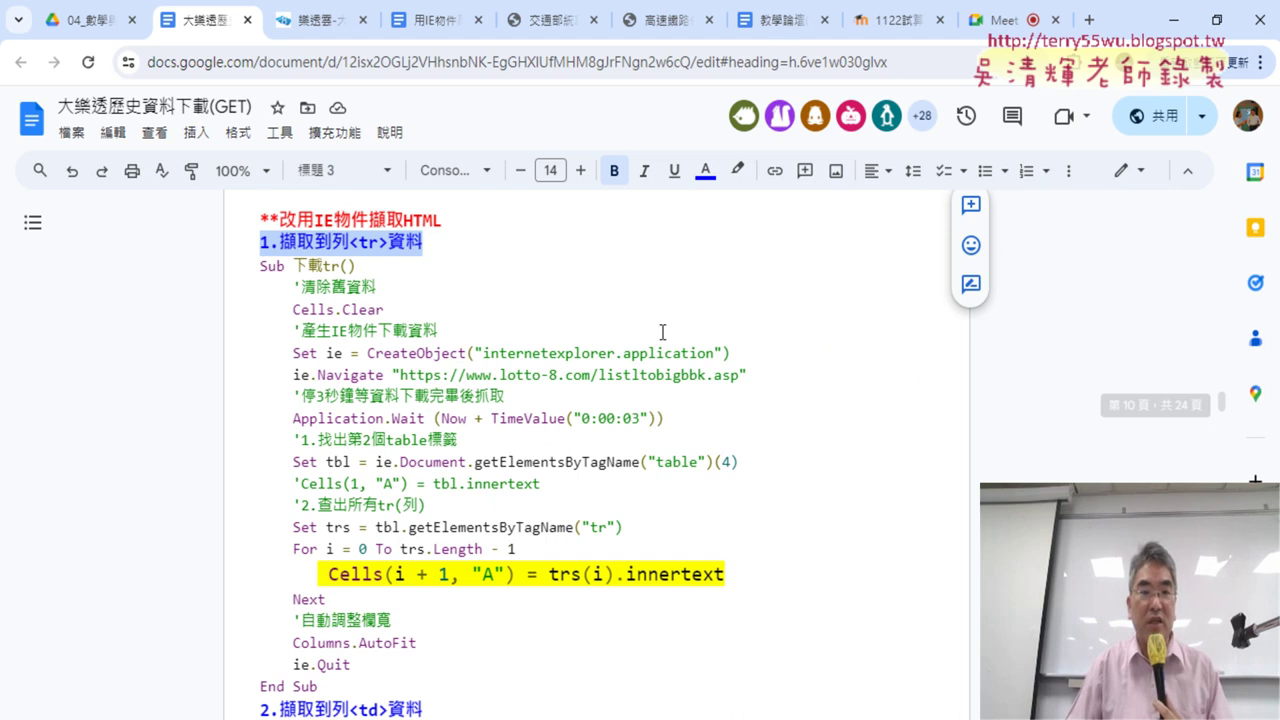
double_click(266, 266)
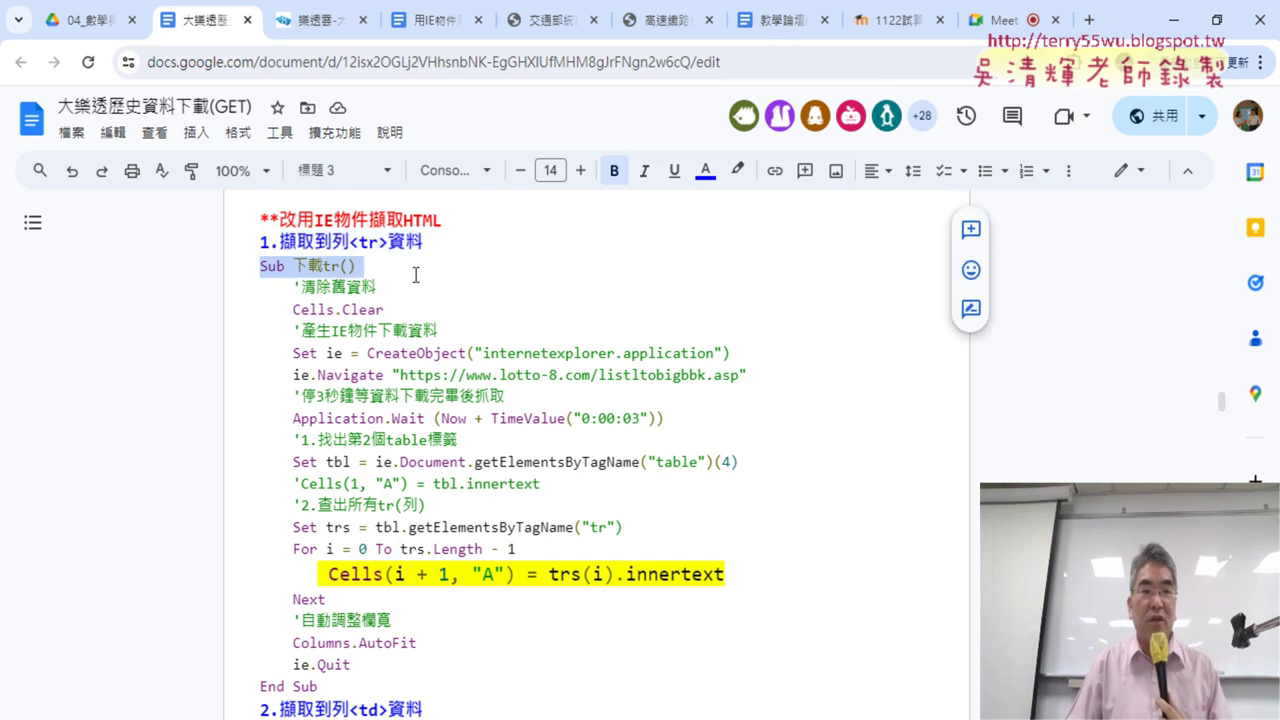
left_click_drag(322, 266, 340, 266)
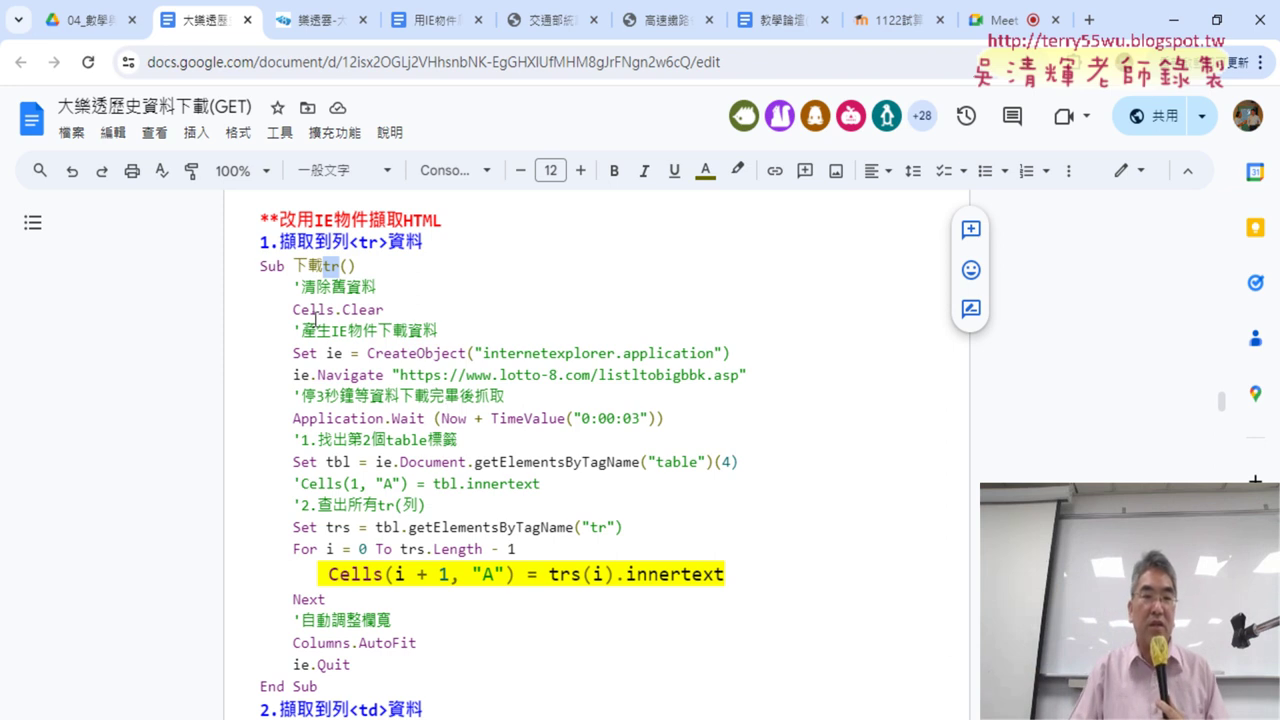
left_click_drag(259, 266, 457, 440)
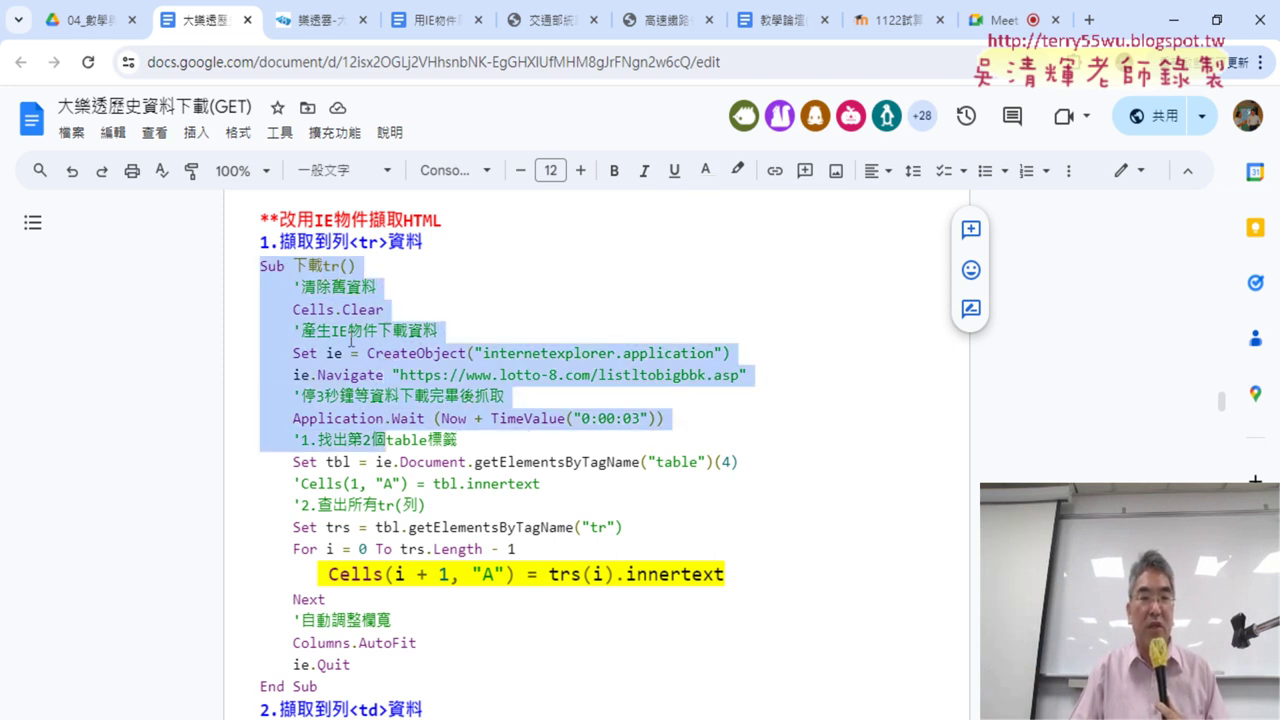
left_click(306, 300)
left_click_drag(259, 266, 393, 686)
key("ctrl+c")
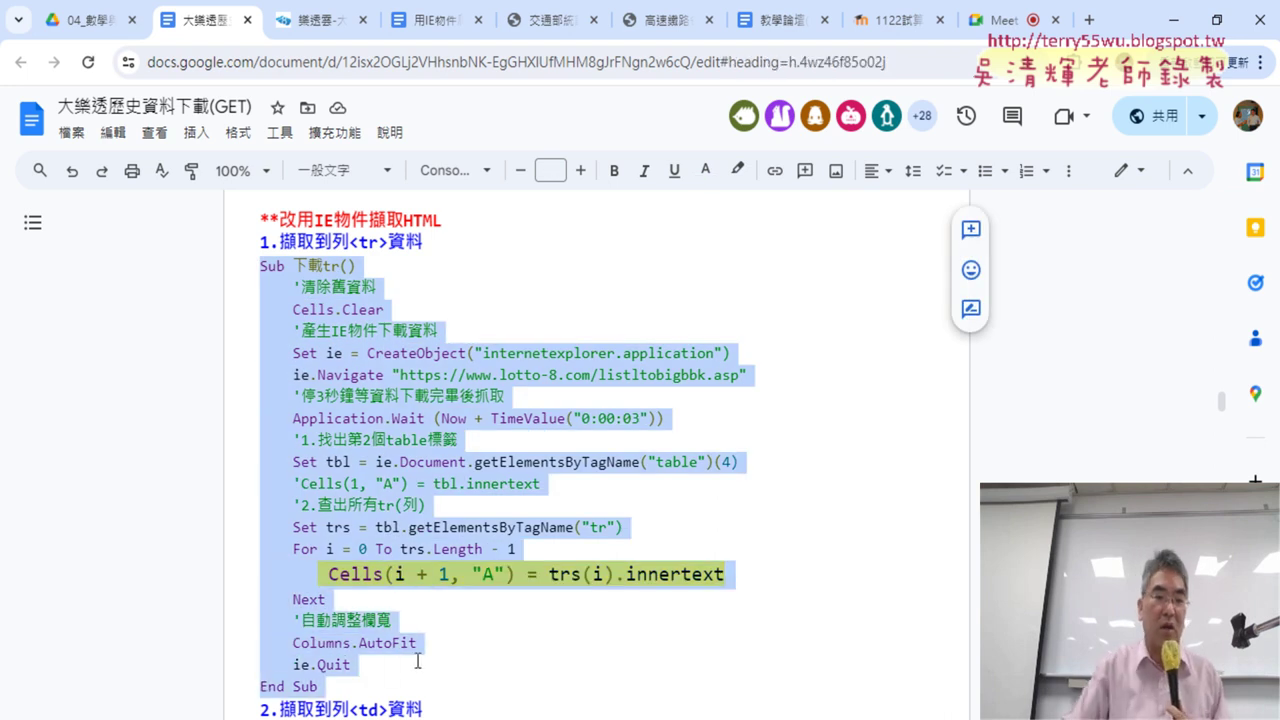
left_click(616, 719)
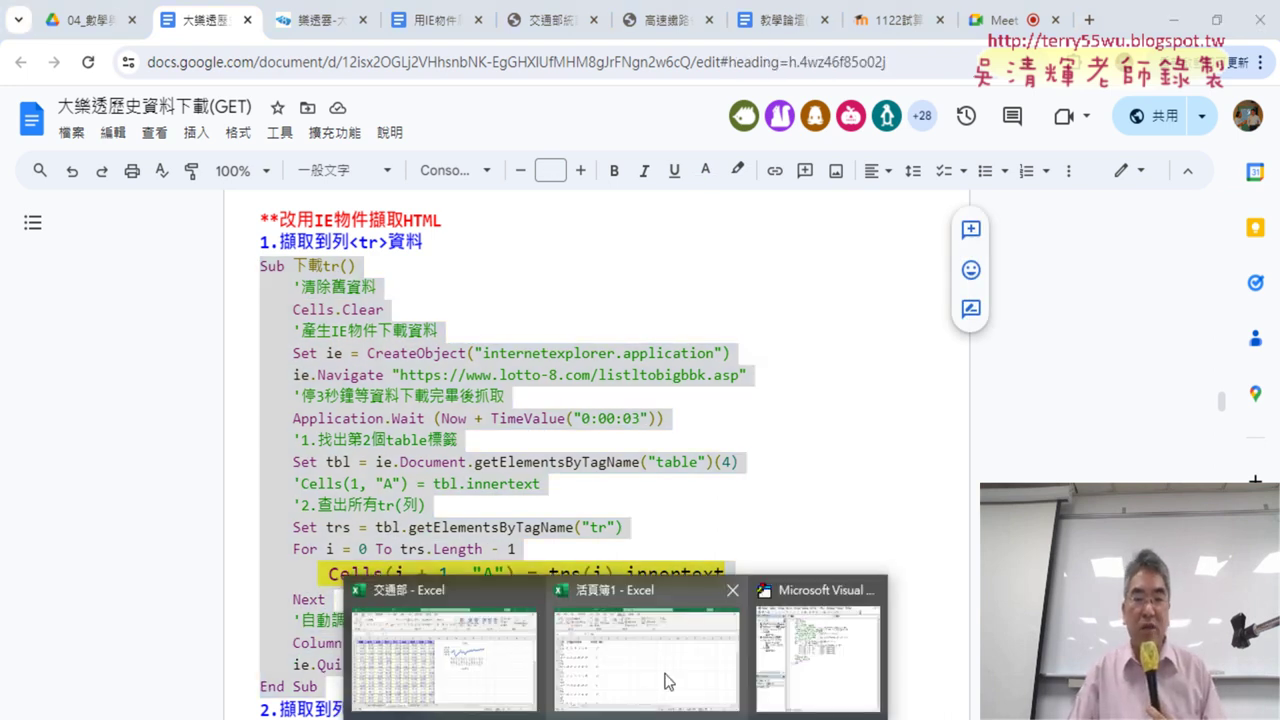
Replace all existing code in Module1 with the pasted 下載tr macro
left_click(813, 663)
key("ctrl+a")
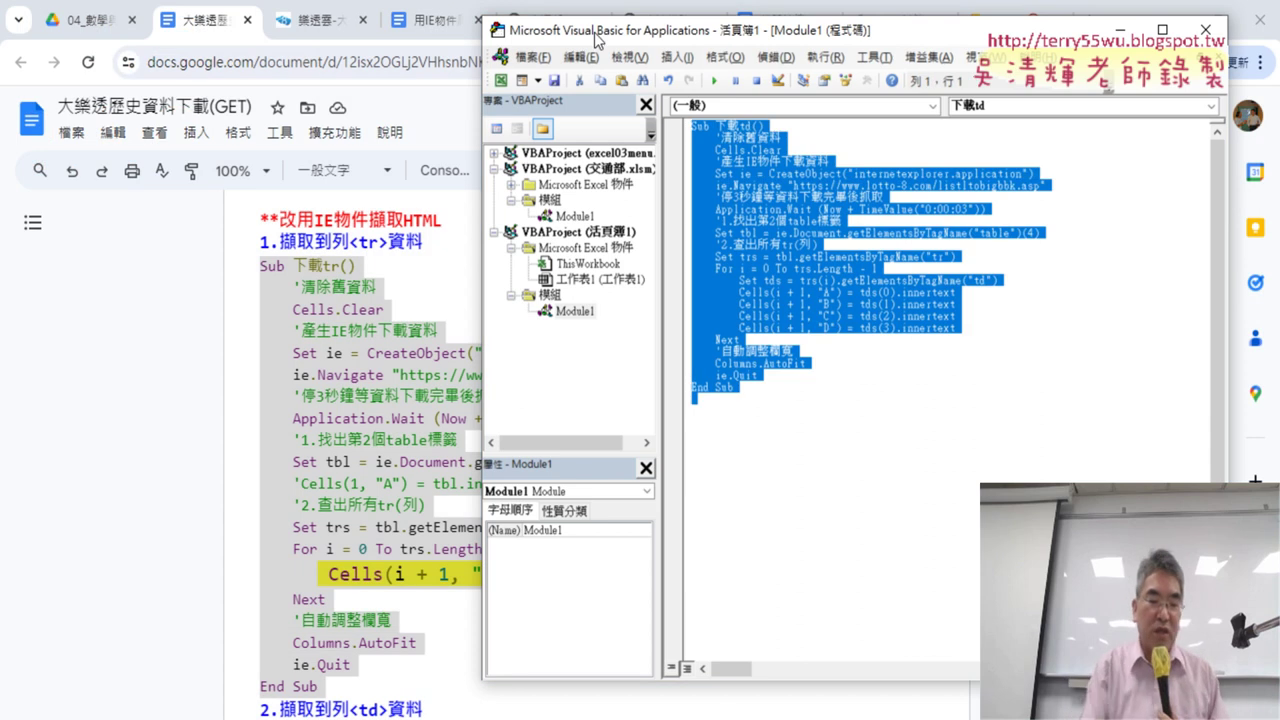
key("ctrl+v")
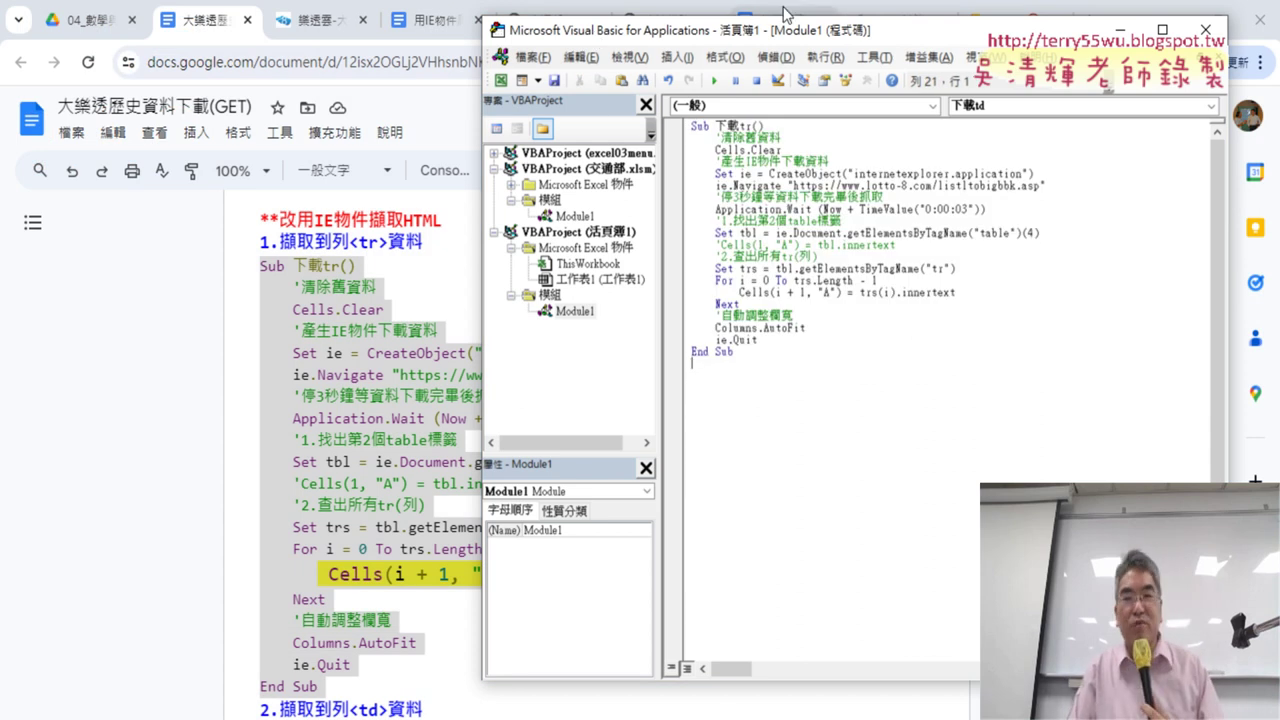
Set the editor's code font size to 12 and narrow the project pane to widen the code
left_click(884, 59)
left_click(916, 142)
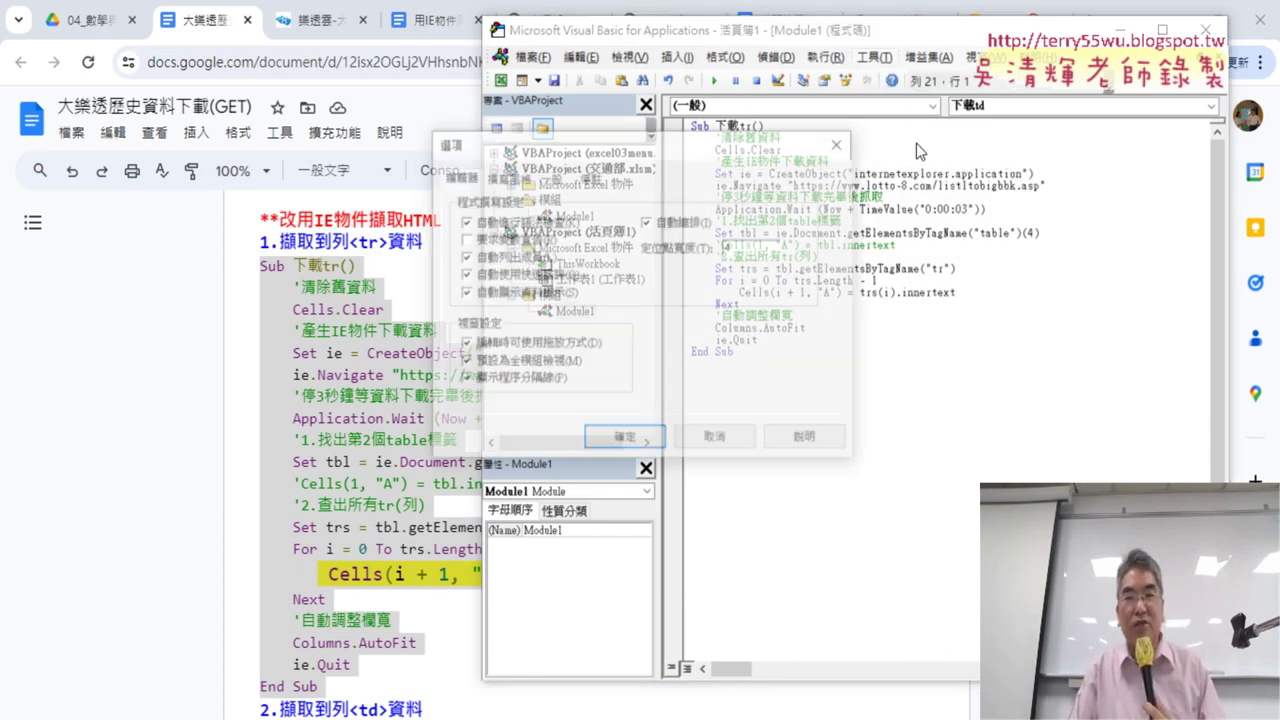
left_click(506, 176)
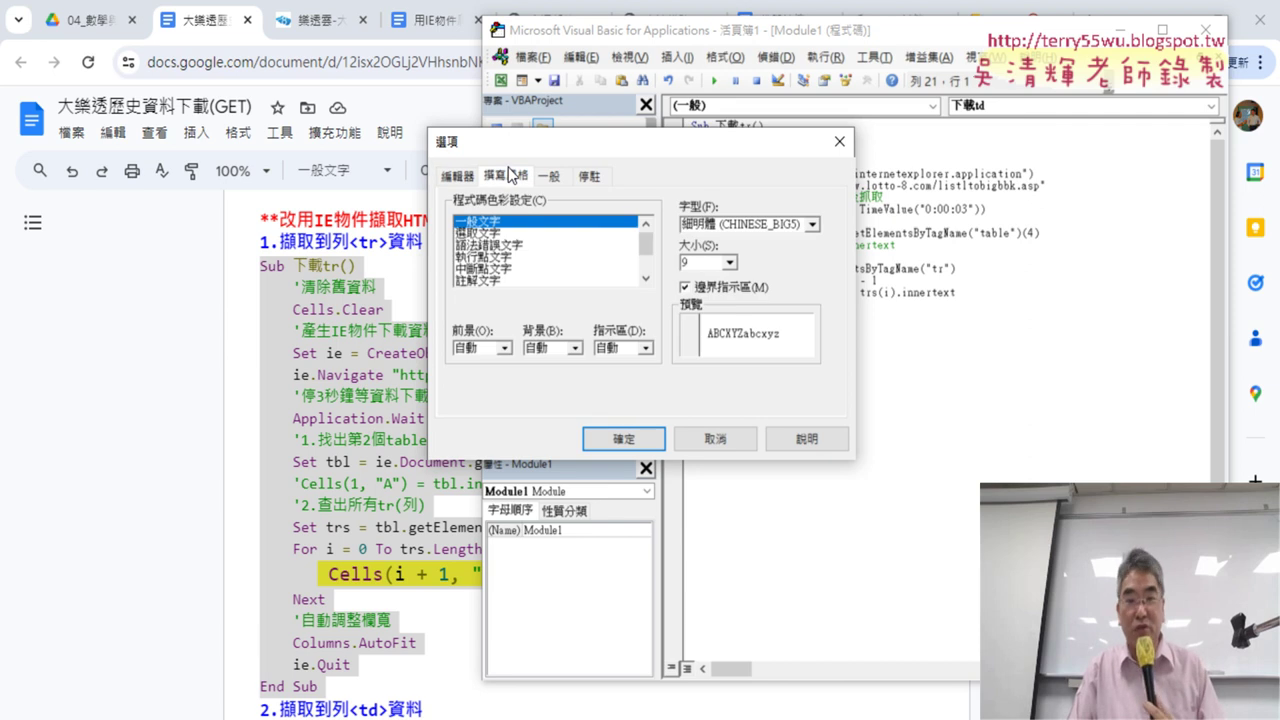
left_click(730, 263)
left_click(705, 313)
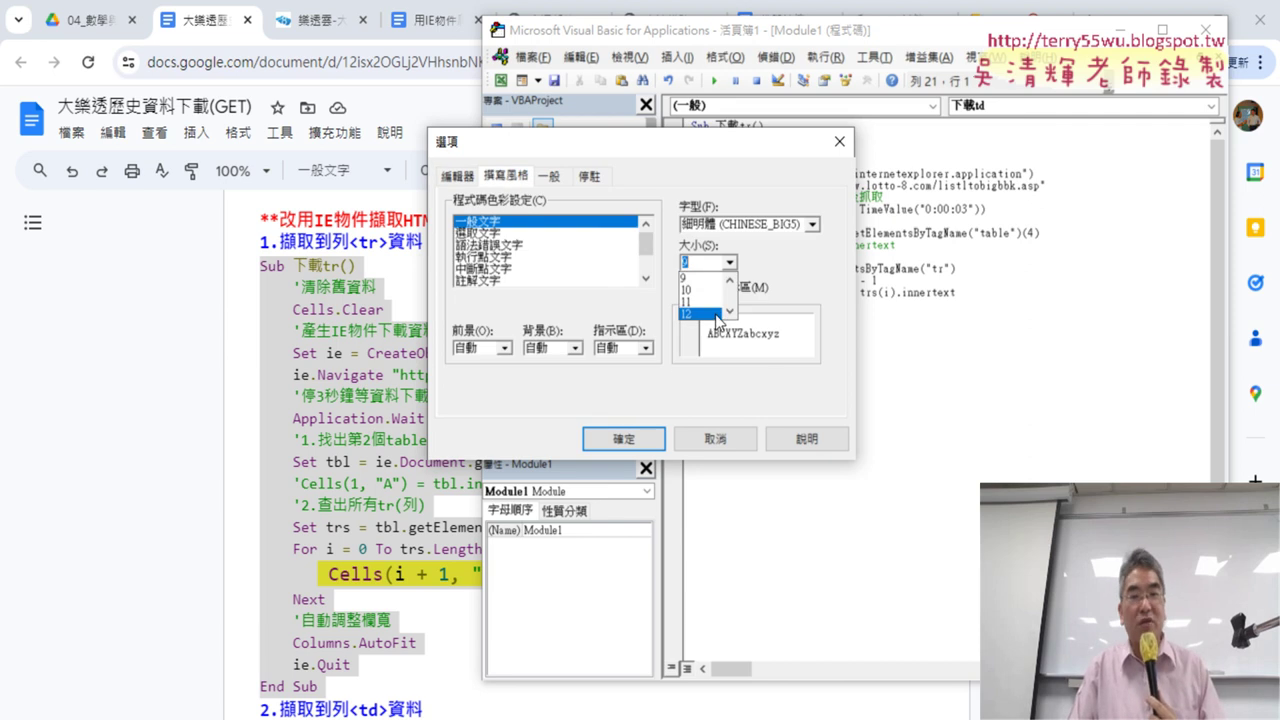
left_click(623, 438)
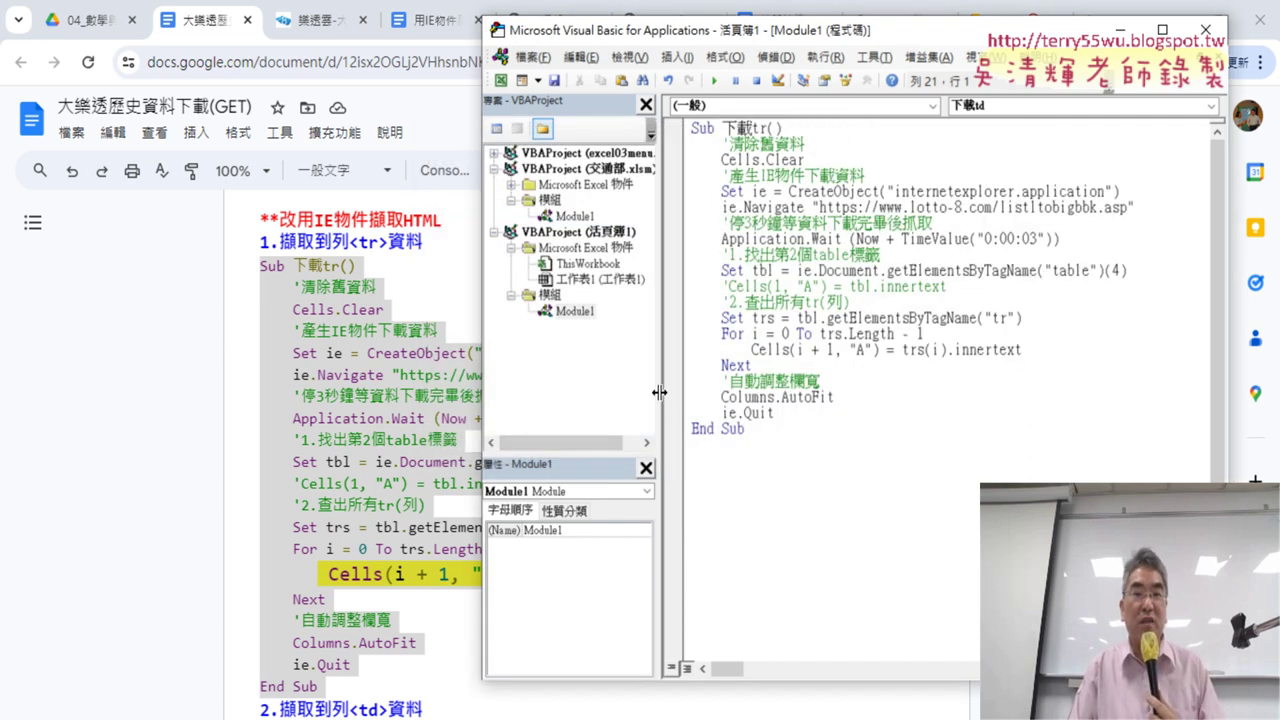
left_click_drag(661, 398, 637, 392)
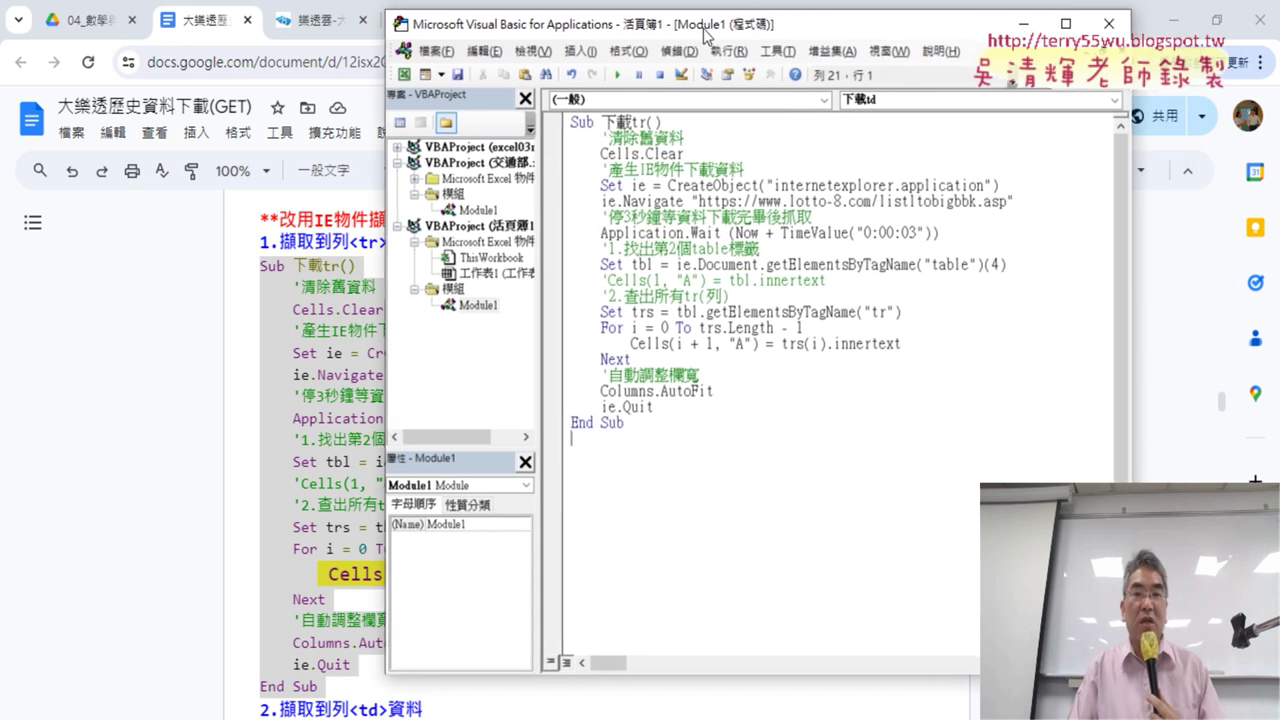
Move the VBA editor left and minimize Chrome so the Excel sheet shows behind
left_click_drag(800, 38, 705, 33)
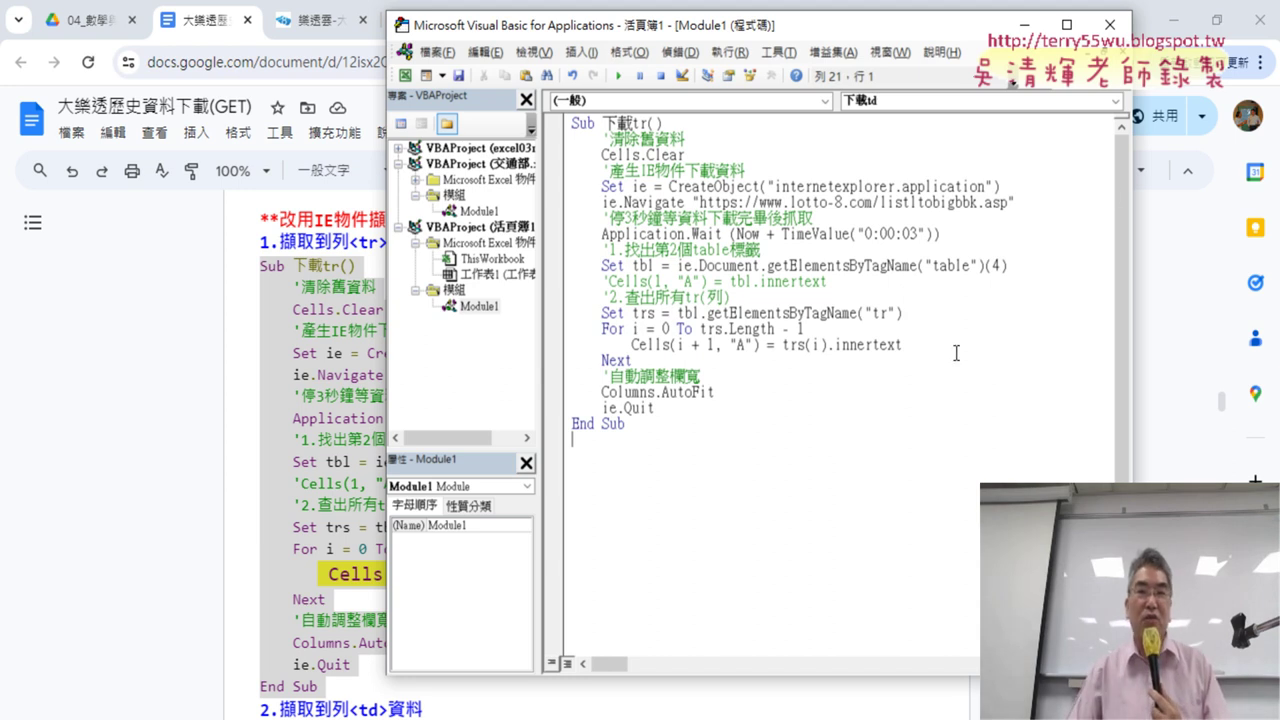
left_click(1168, 18)
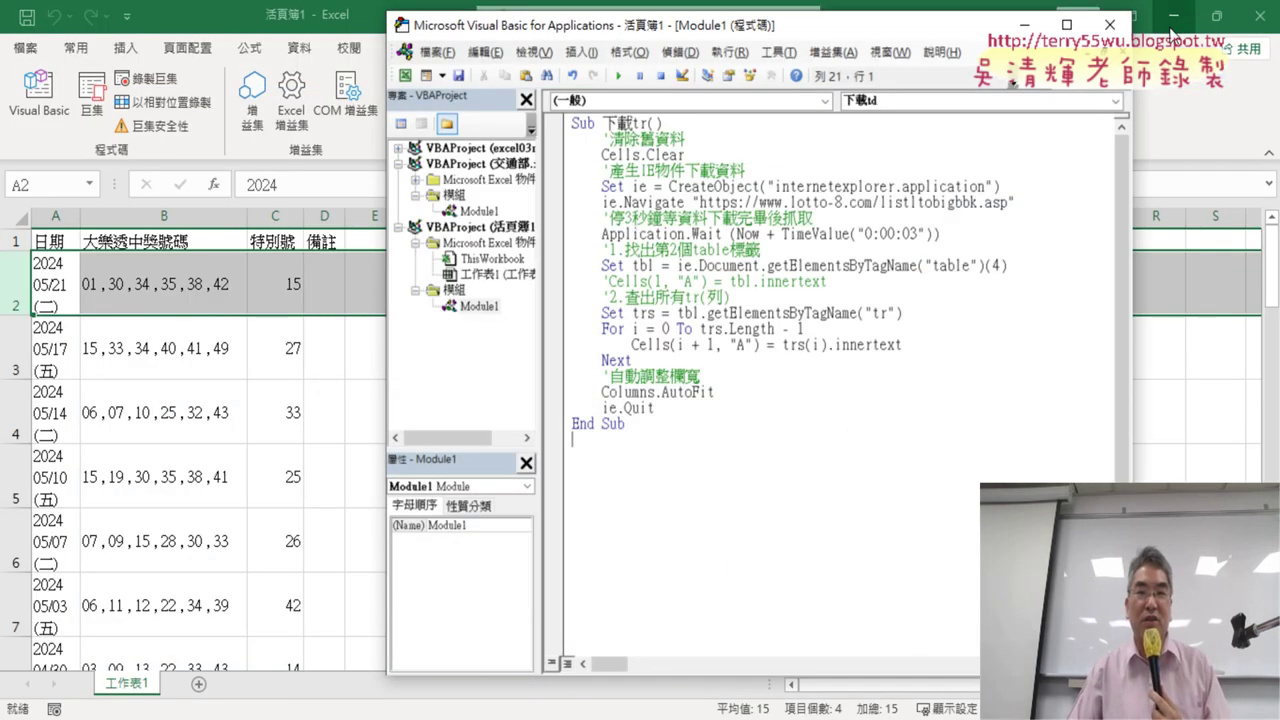
Highlight the Cells part of the Cells.Clear line in the macro
left_click_drag(698, 155, 552, 150)
left_click(617, 156)
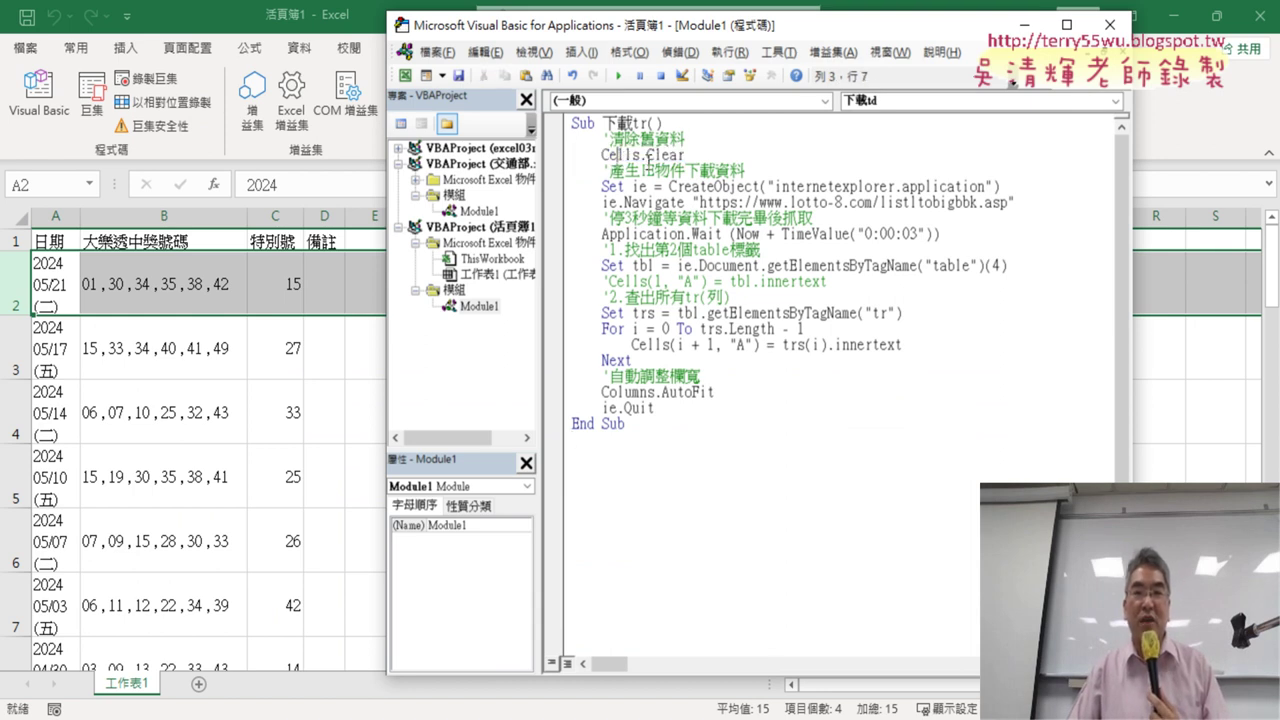
left_click_drag(645, 155, 600, 156)
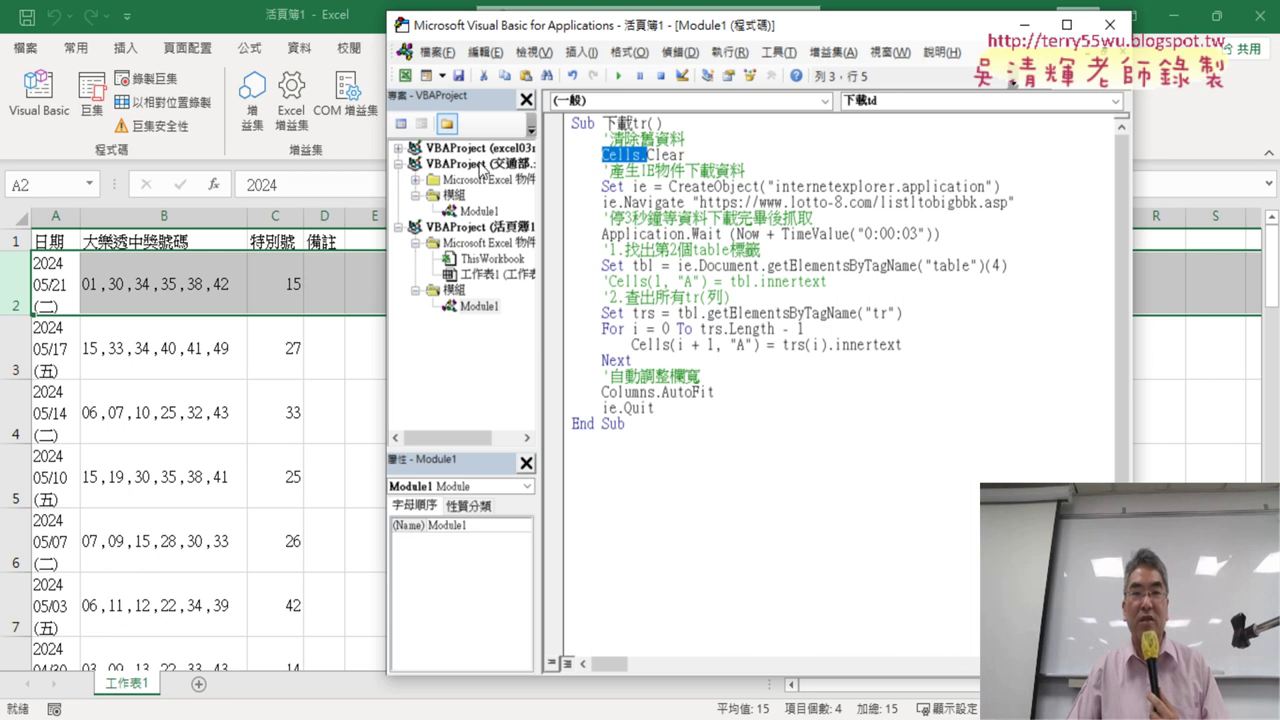
Reopen the editor from Excel's Developer tab and highlight Cells.Clear and CreateObject
left_click(16, 219)
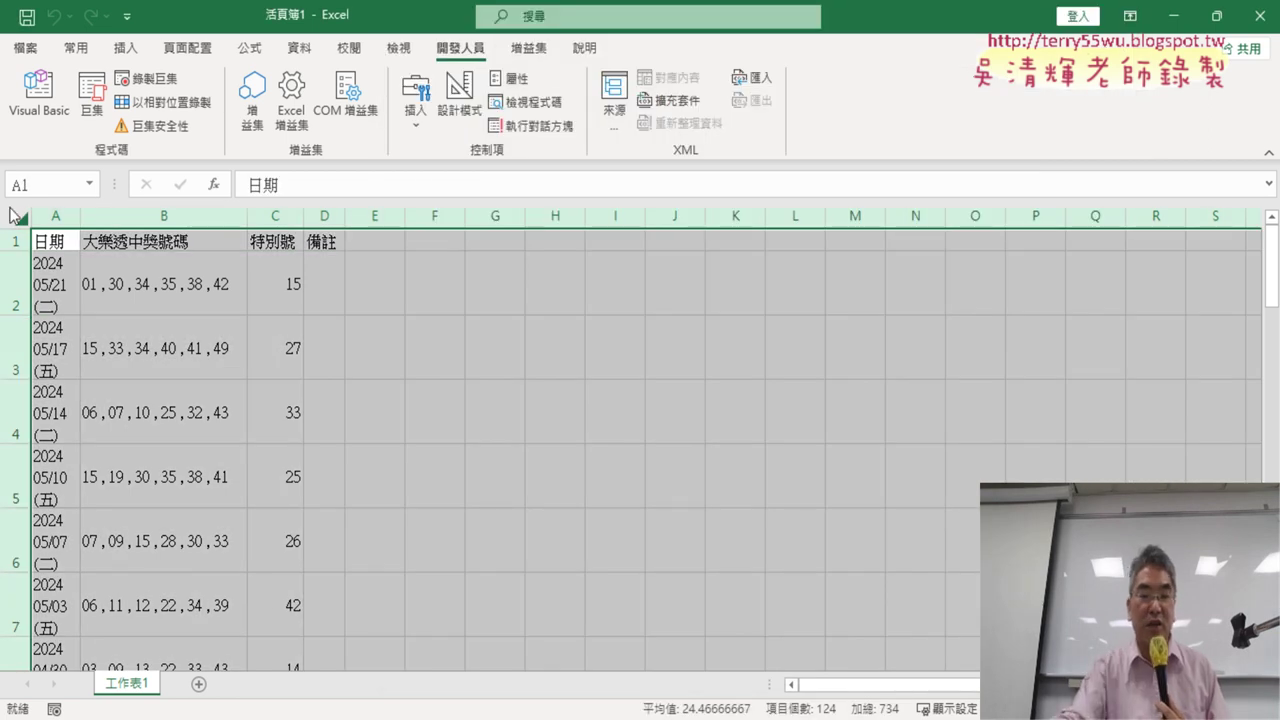
left_click(30, 88)
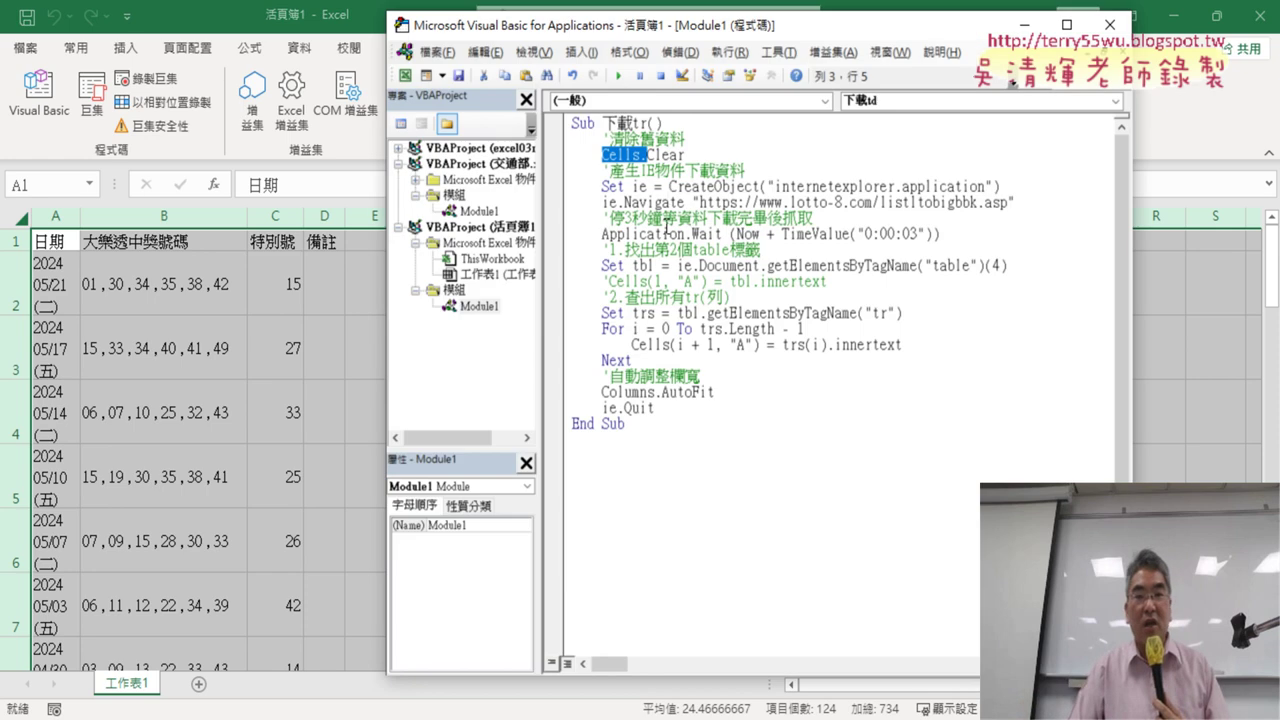
left_click_drag(688, 153, 595, 155)
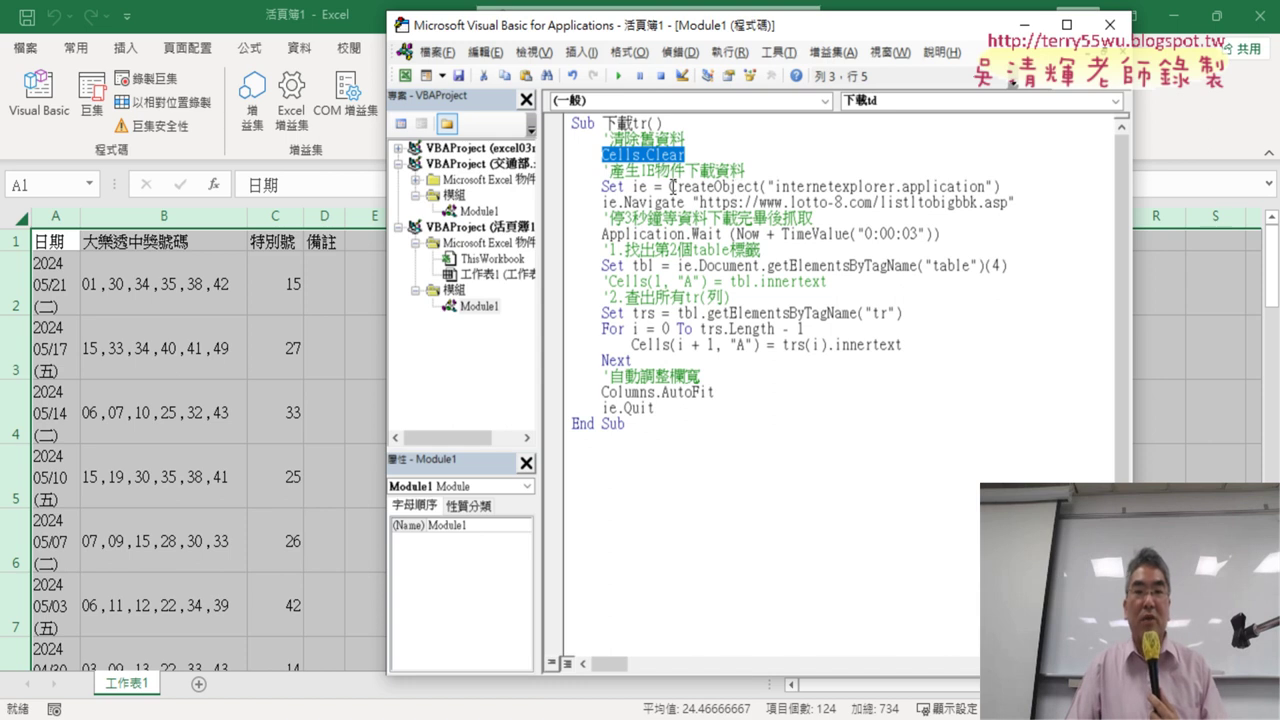
left_click_drag(669, 186, 760, 188)
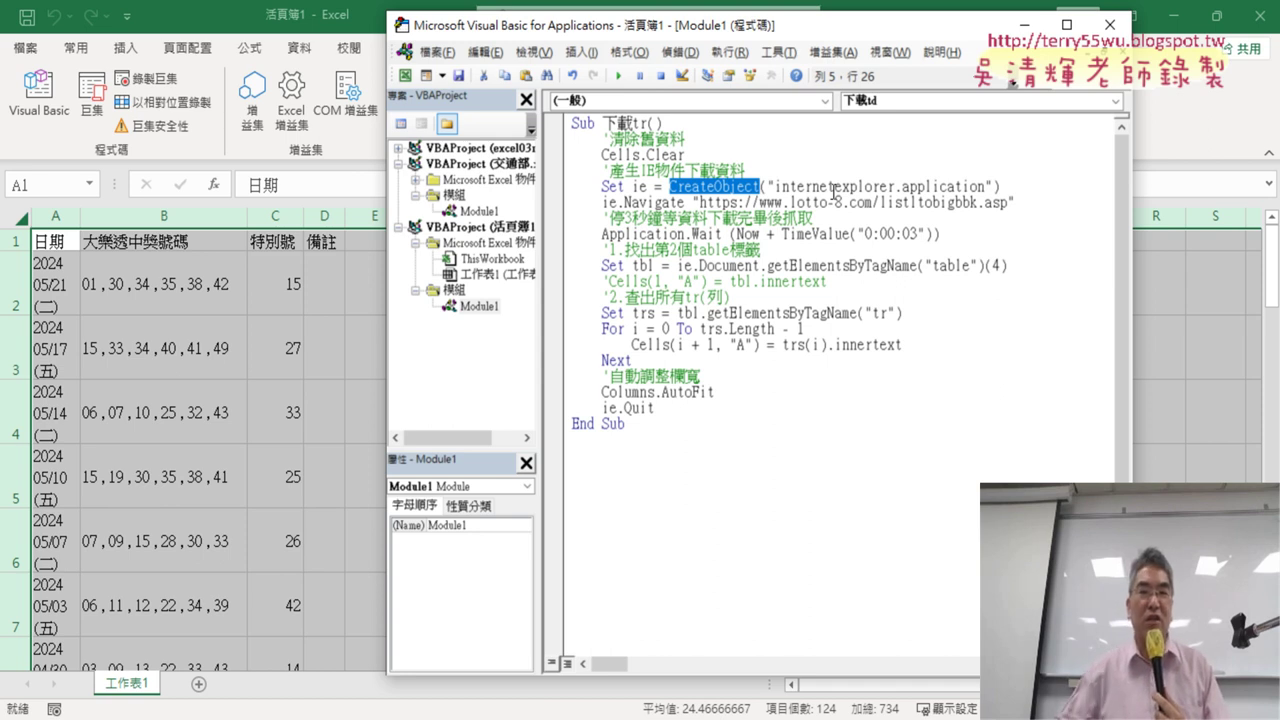
left_click_drag(776, 186, 893, 187)
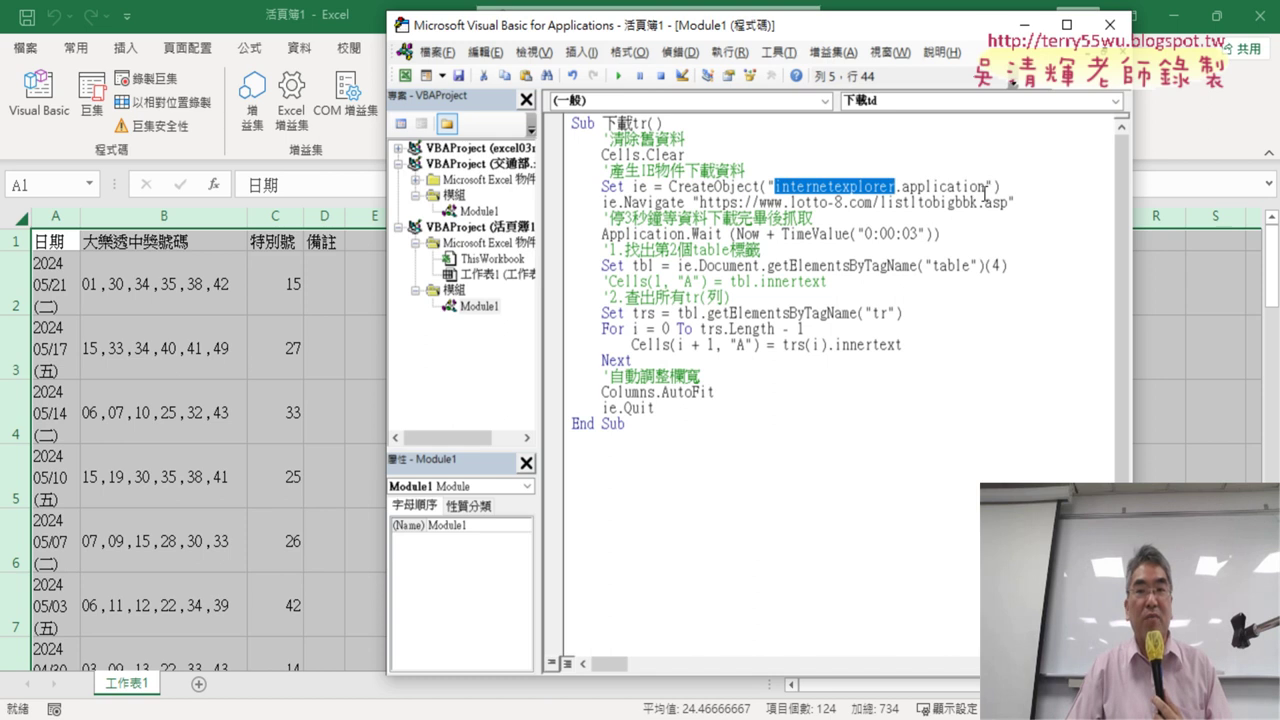
left_click_drag(985, 192, 777, 190)
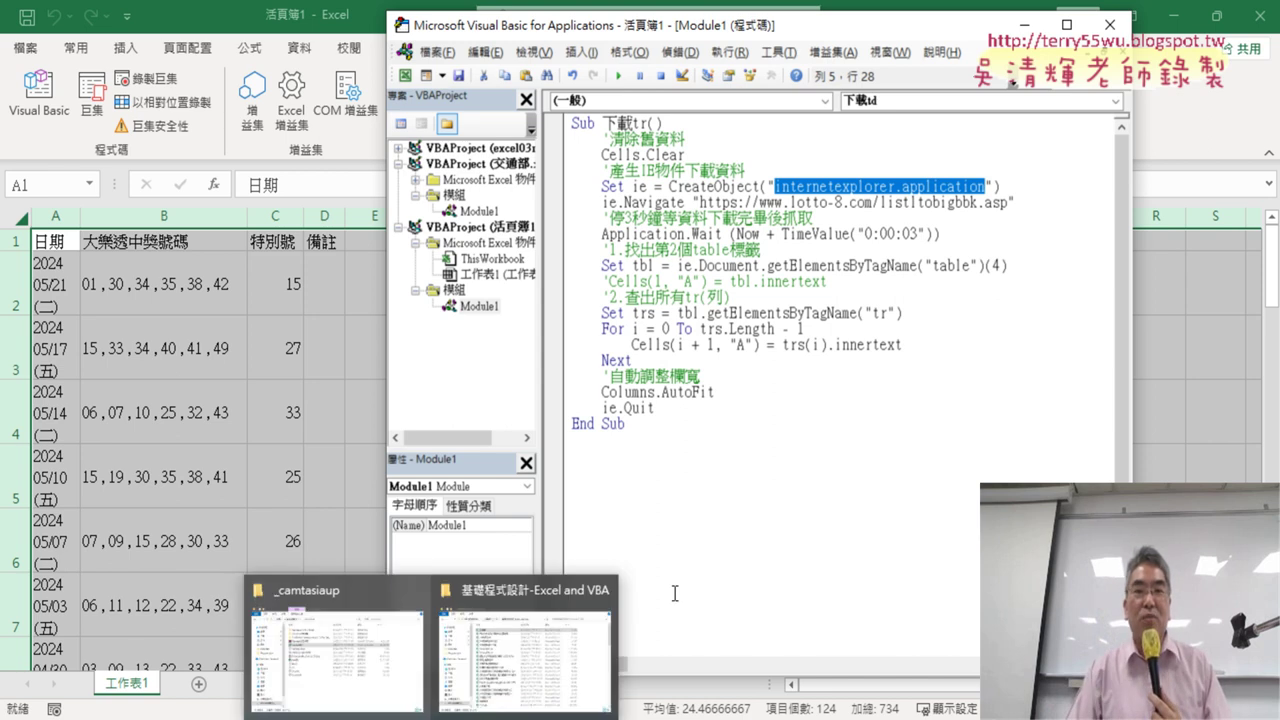
mouse_move(648, 185)
left_mouse_down()
mouse_move(601, 186)
mouse_move(632, 186)
left_mouse_up()
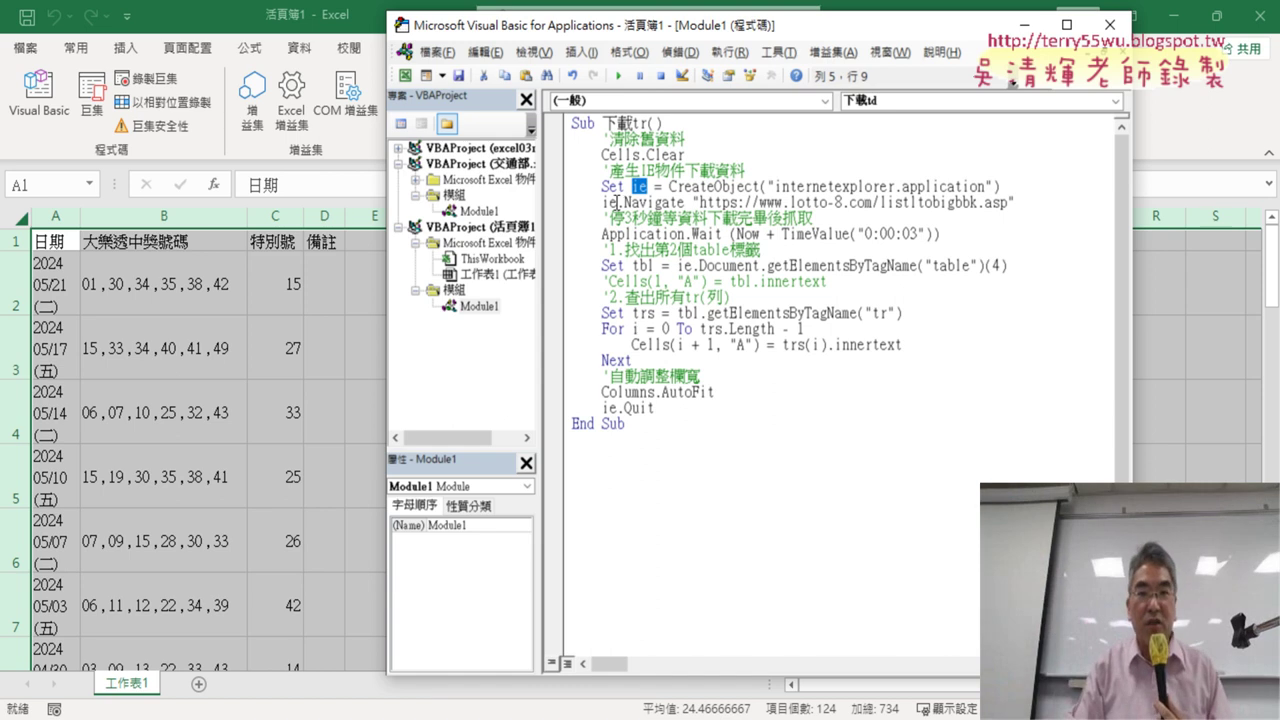
left_click_drag(623, 203, 686, 203)
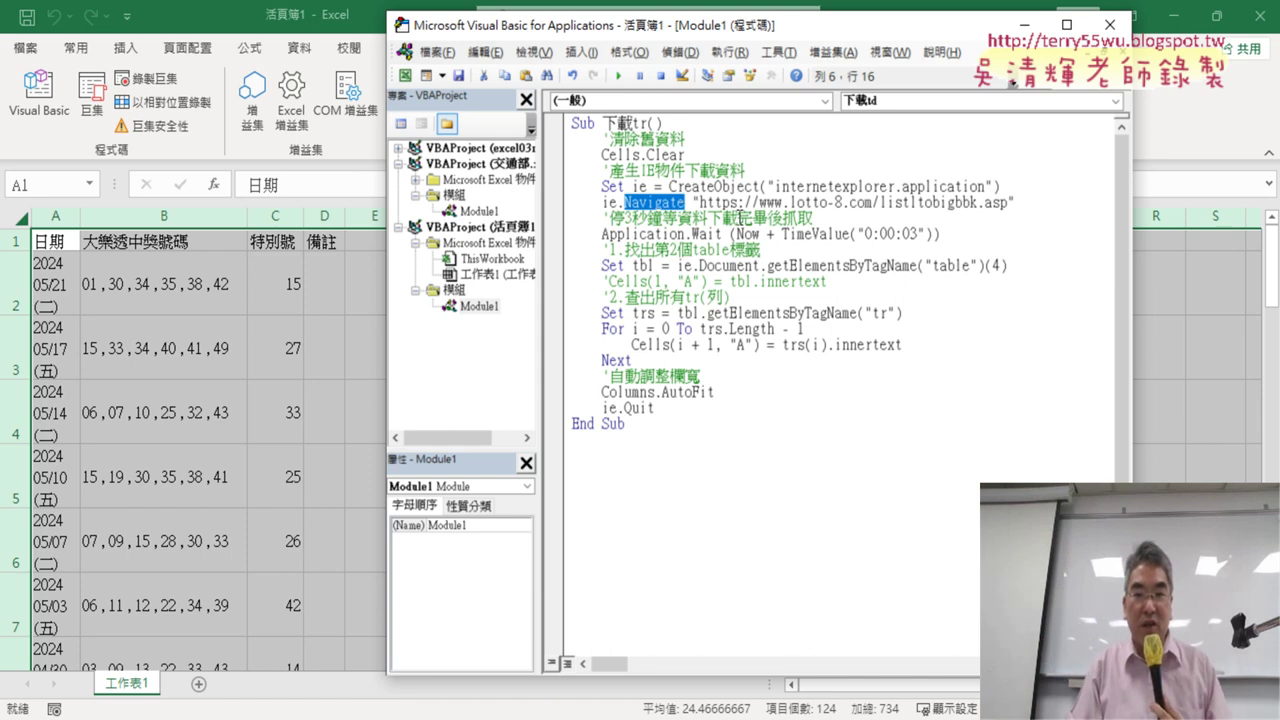
left_click_drag(902, 344, 835, 344)
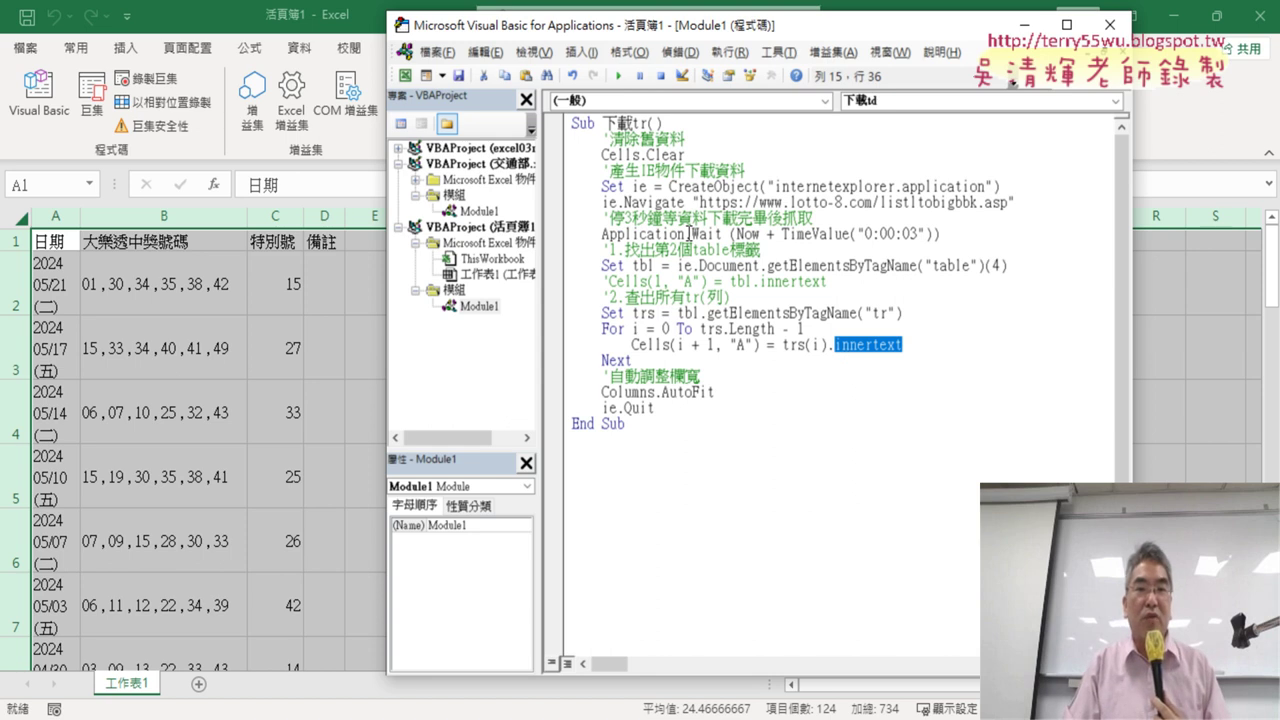
left_click(680, 203)
left_click_drag(680, 203, 625, 204)
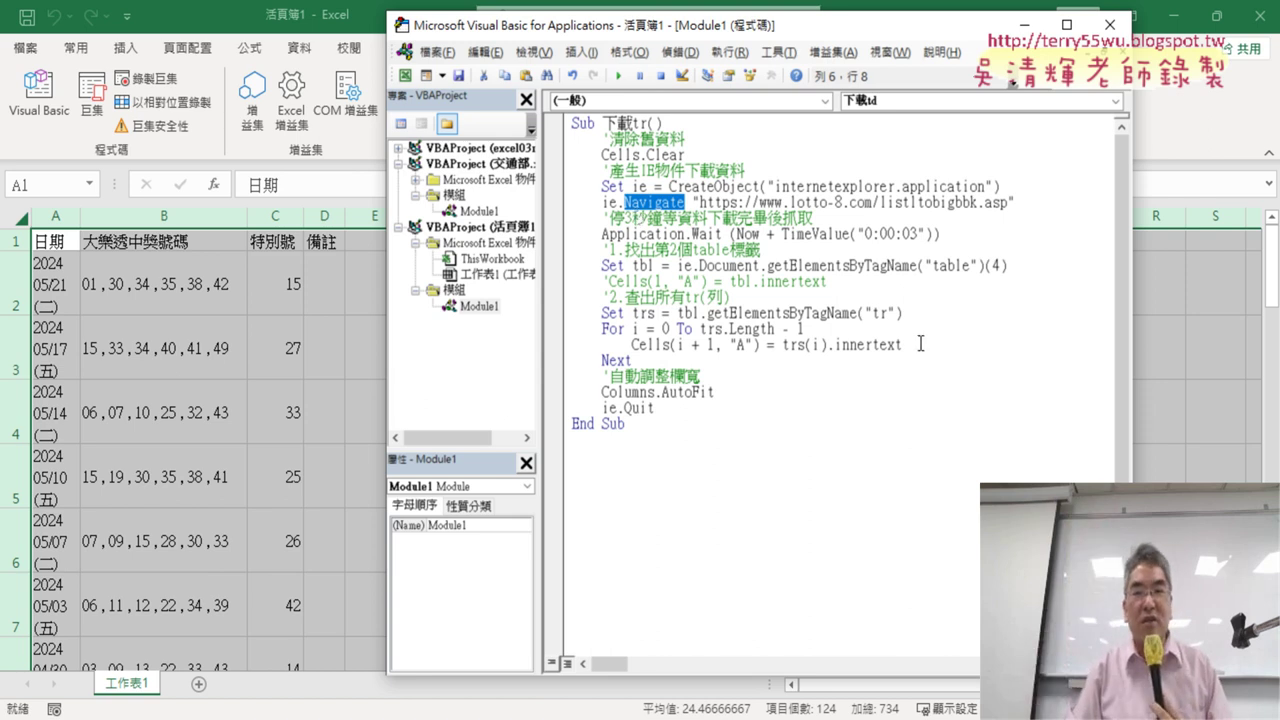
left_click_drag(918, 344, 836, 347)
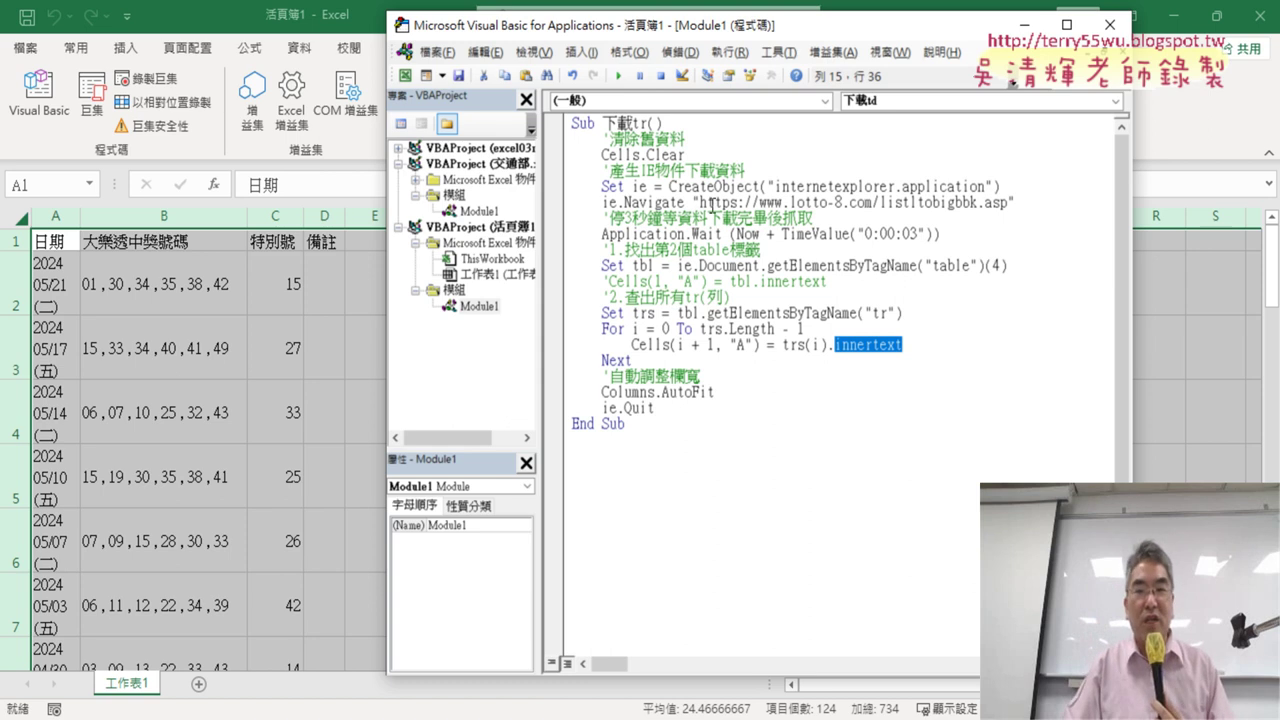
mouse_move(700, 202)
left_mouse_down()
mouse_move(851, 187)
mouse_move(1008, 202)
left_mouse_up()
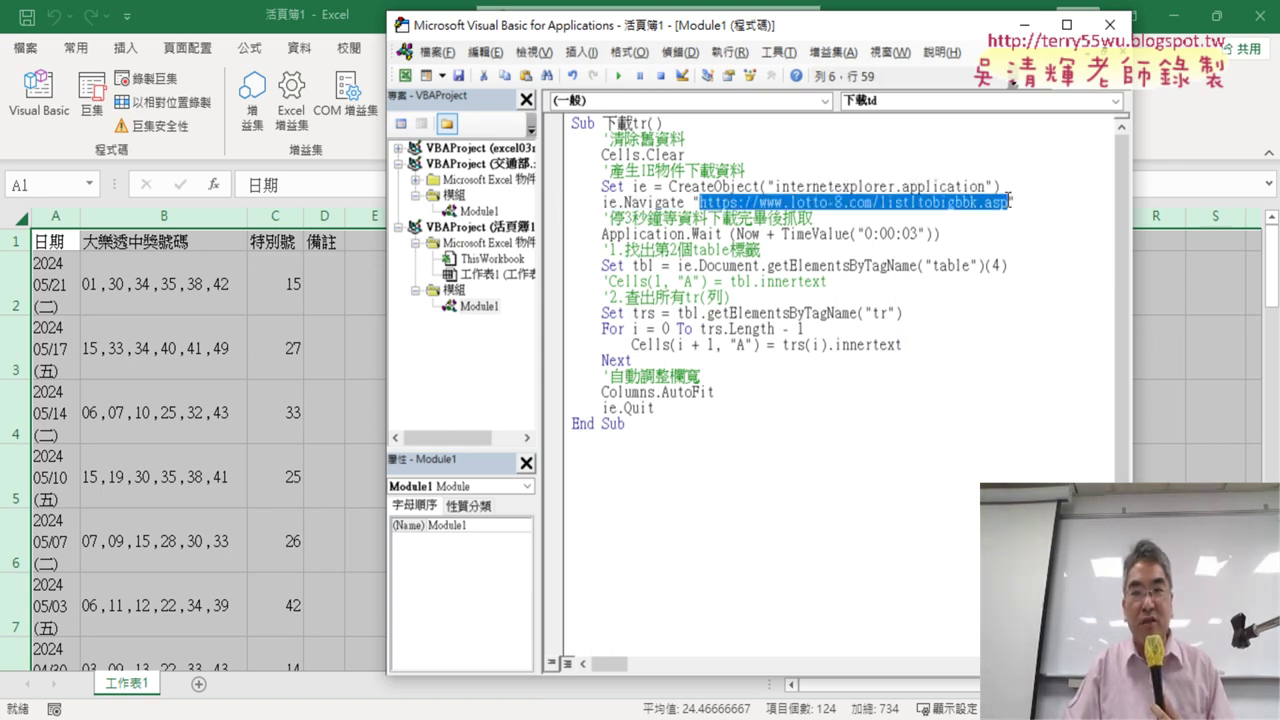
key("Delete")
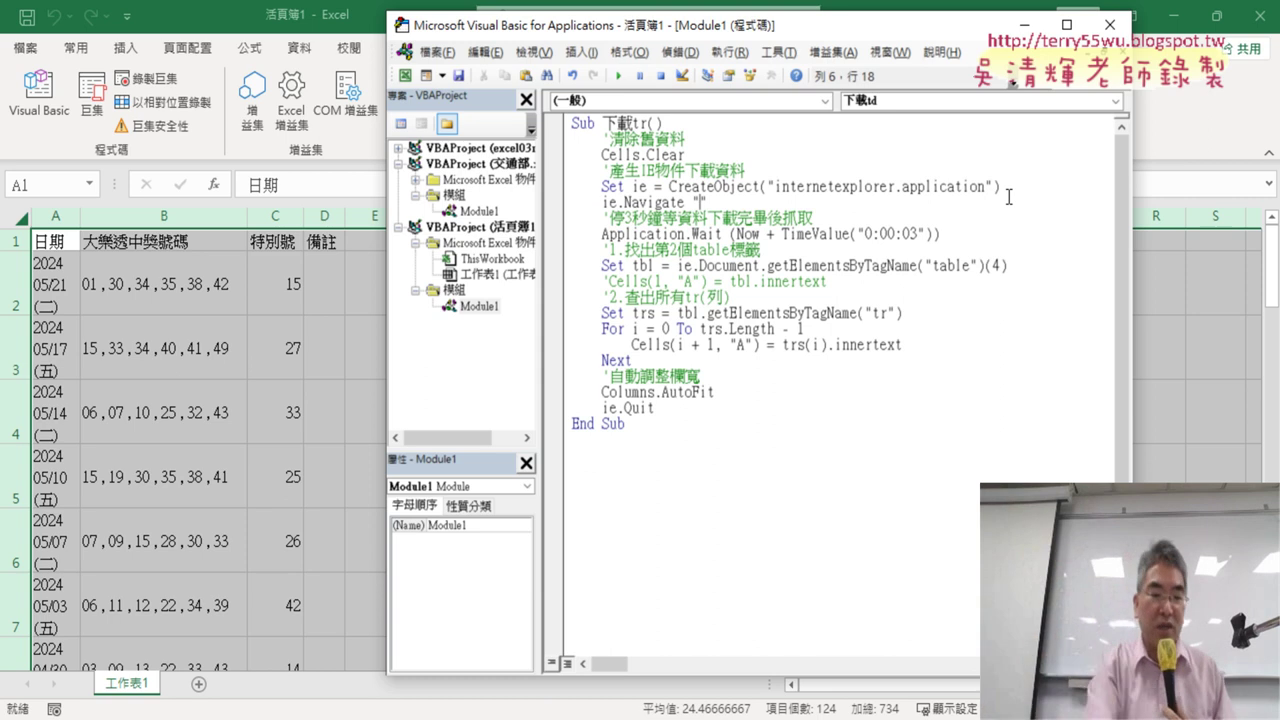
key("ctrl+z")
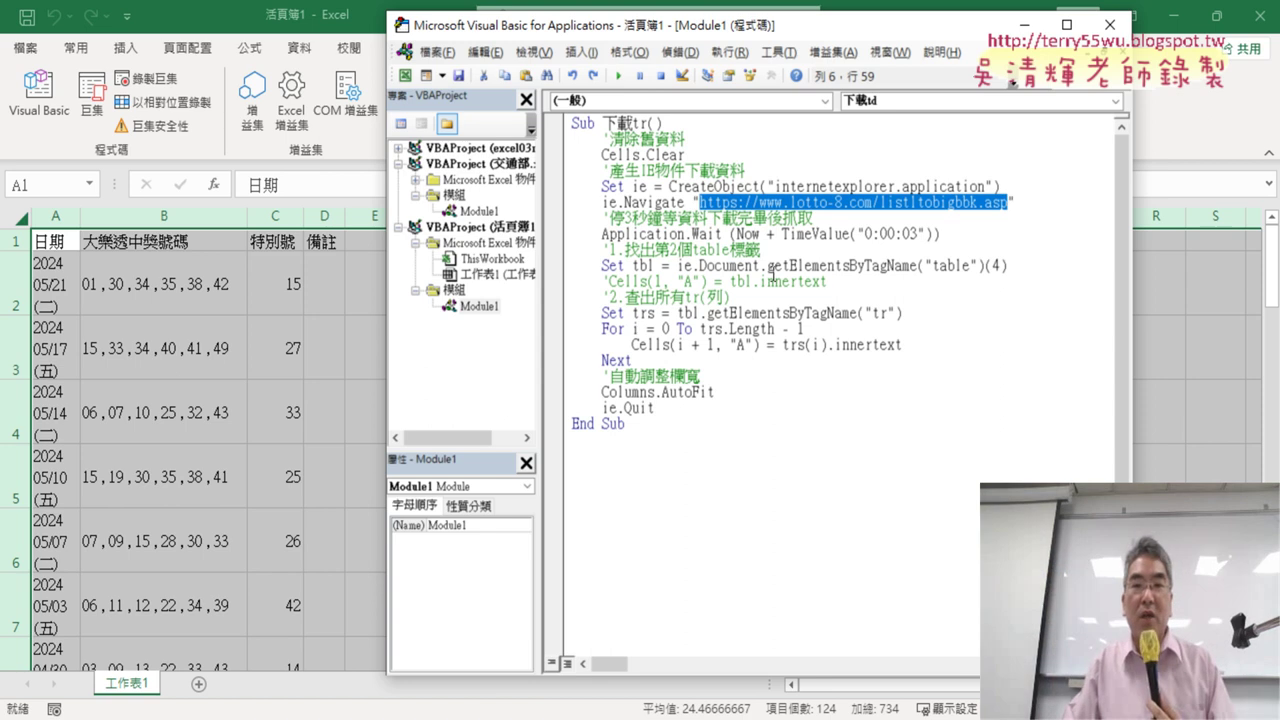
left_click_drag(945, 234, 601, 234)
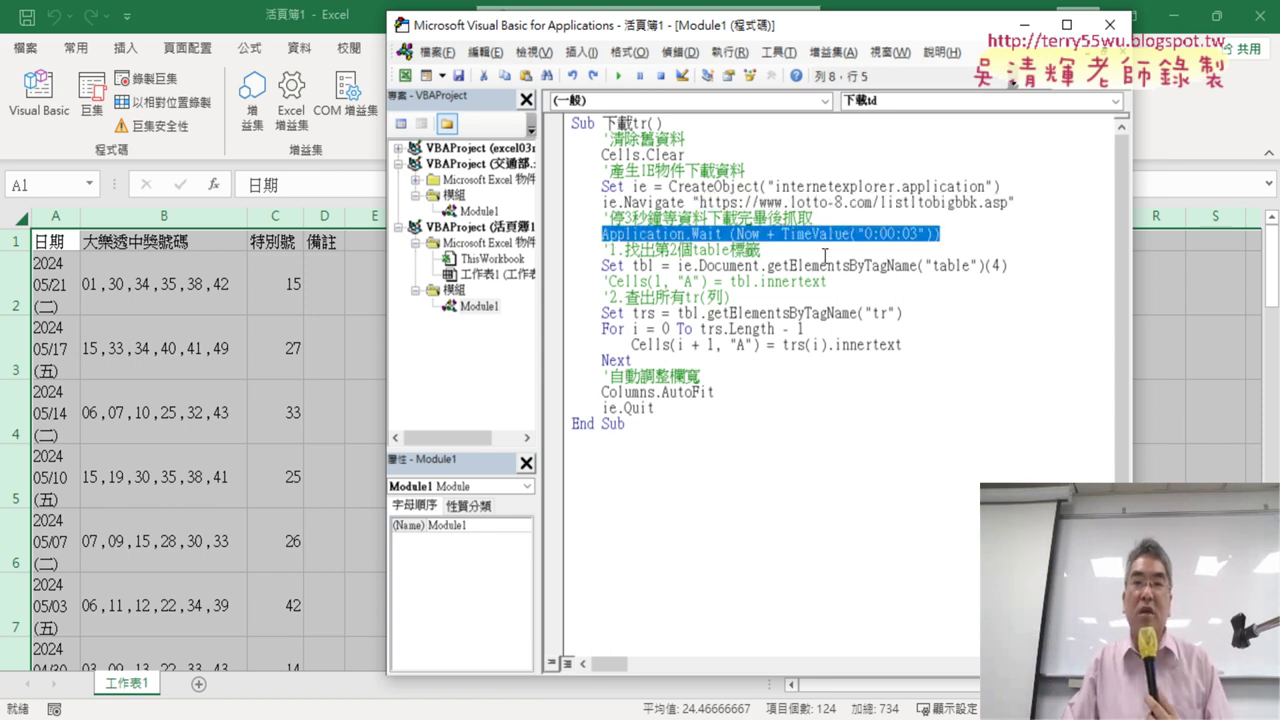
Change the Wait time's seconds to 5, then undo it back to 0:00:03
left_click(735, 234)
left_click_drag(721, 234, 686, 234)
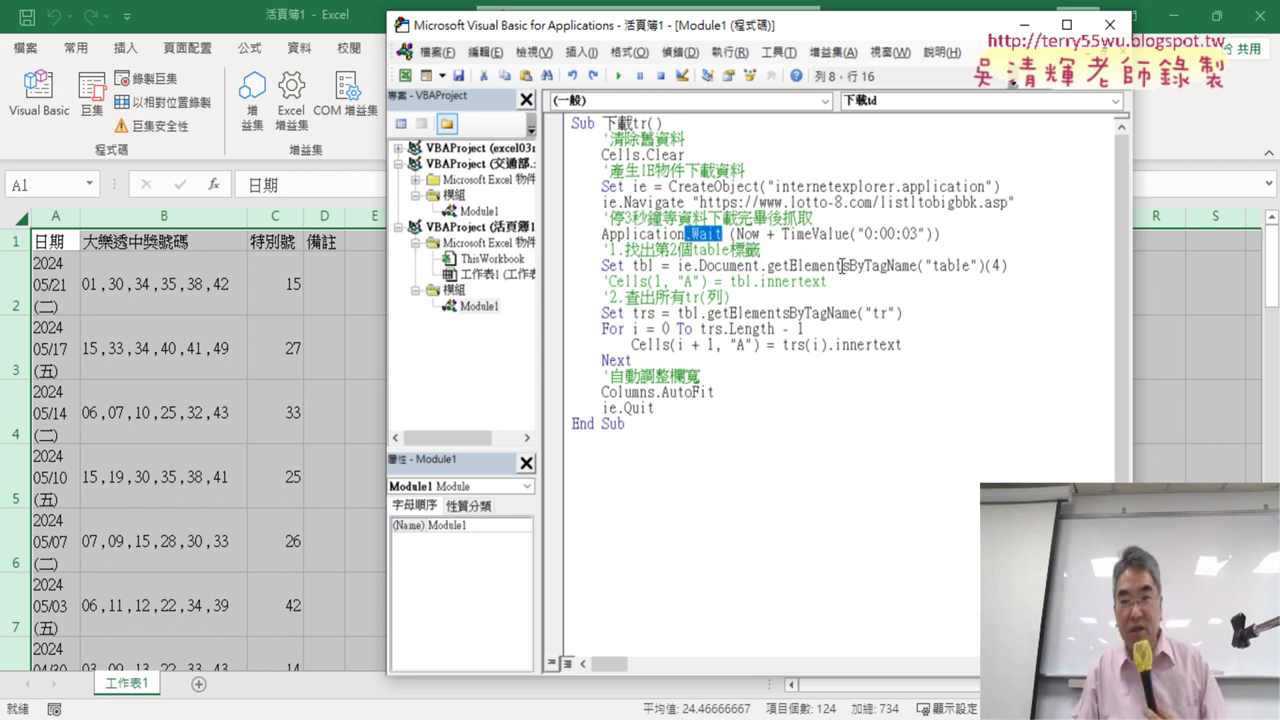
left_click_drag(917, 235, 910, 235)
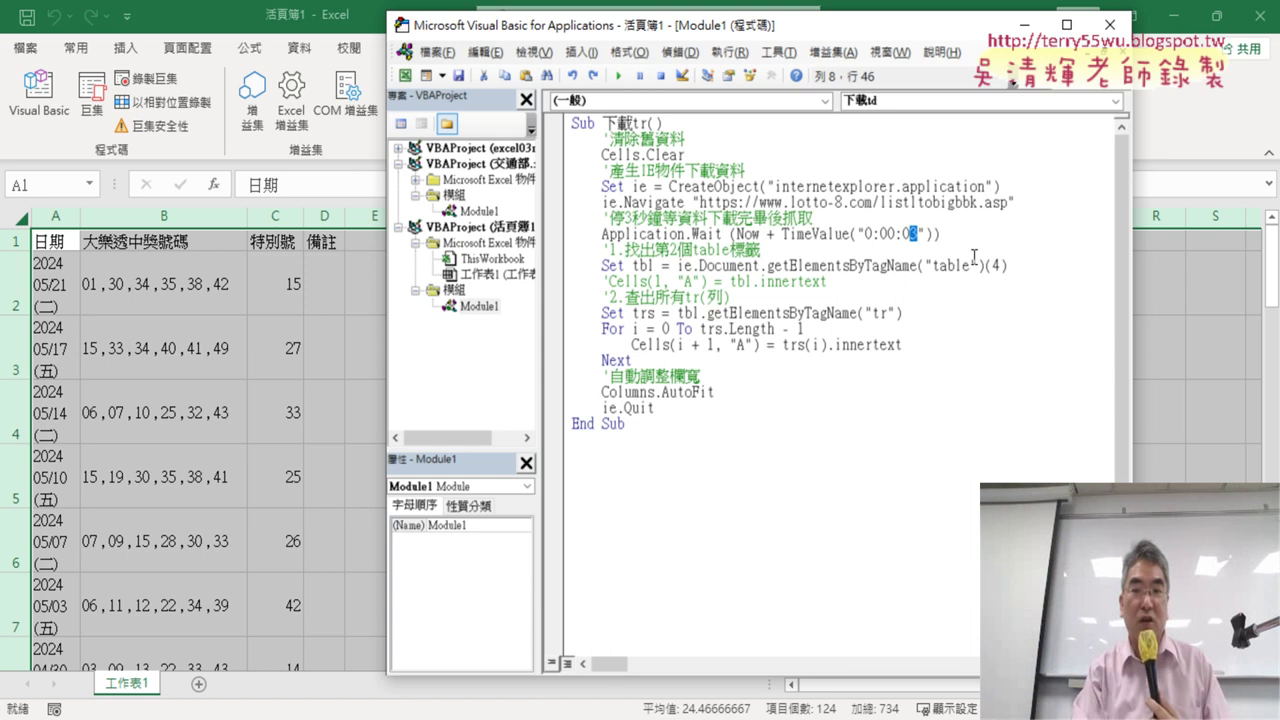
type("5")
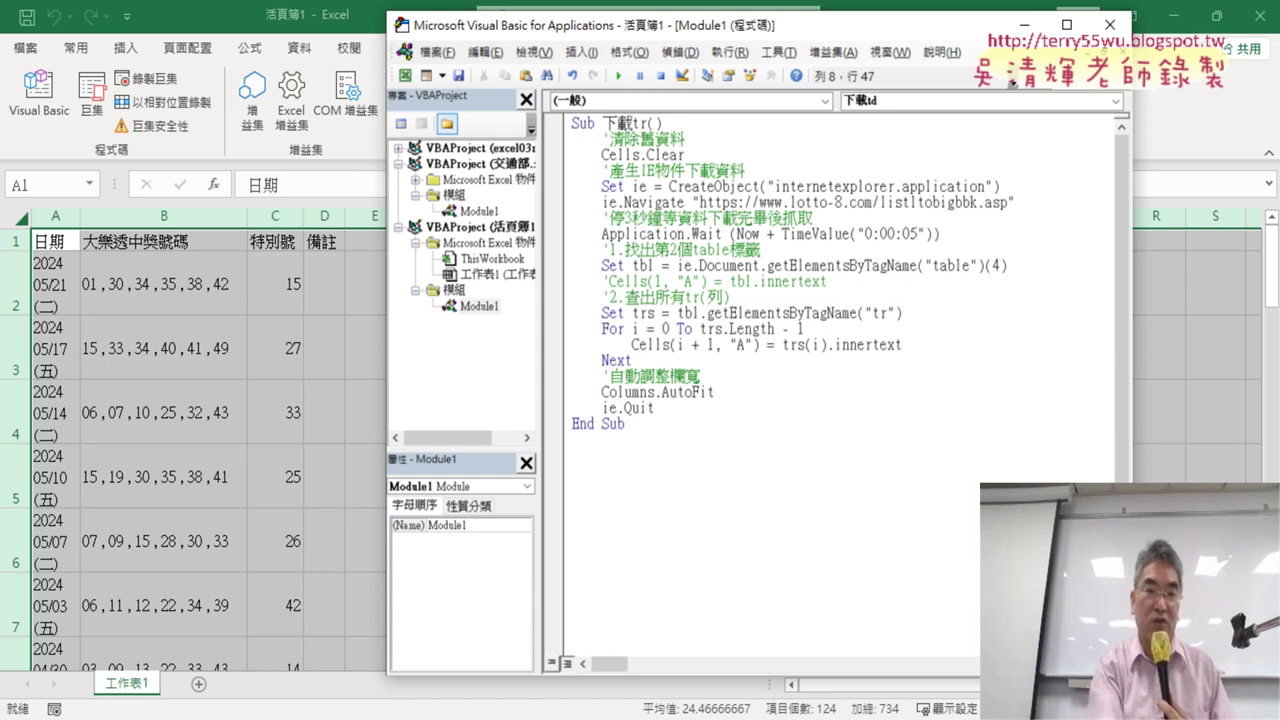
key("ctrl+z")
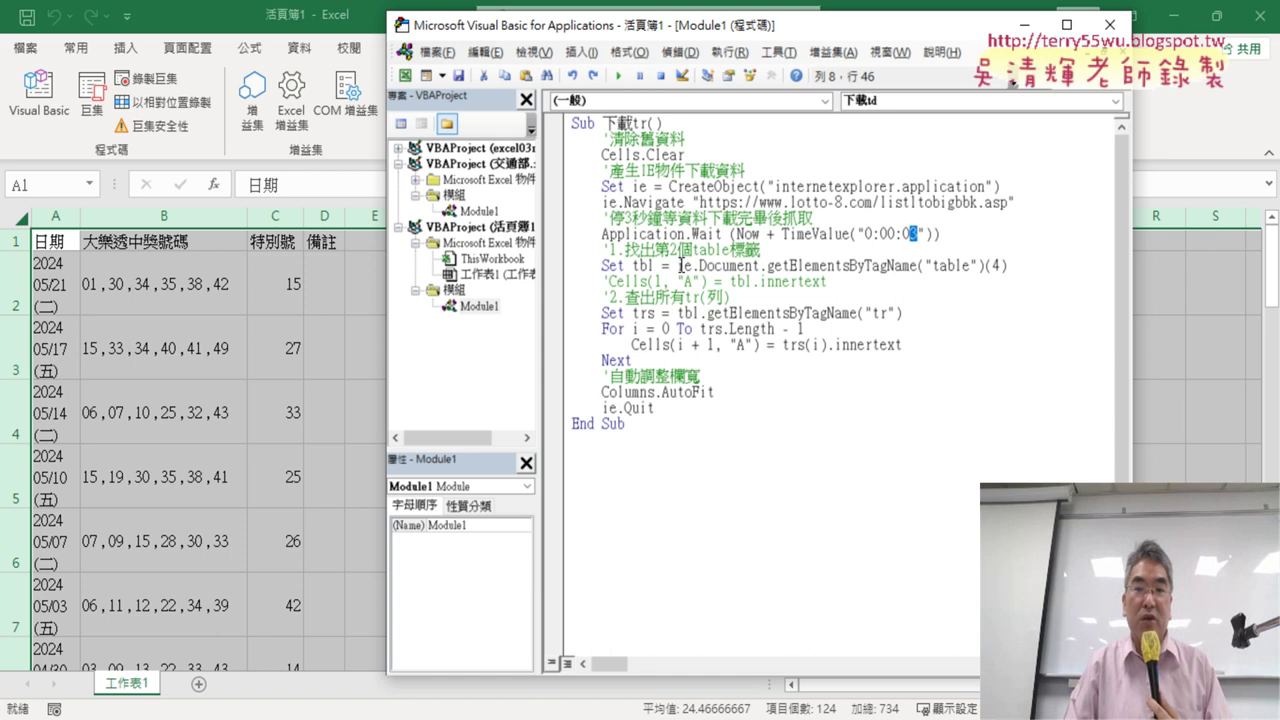
Highlight ie.Document on the table line, then bring Chrome to the front
left_click_drag(677, 267, 760, 268)
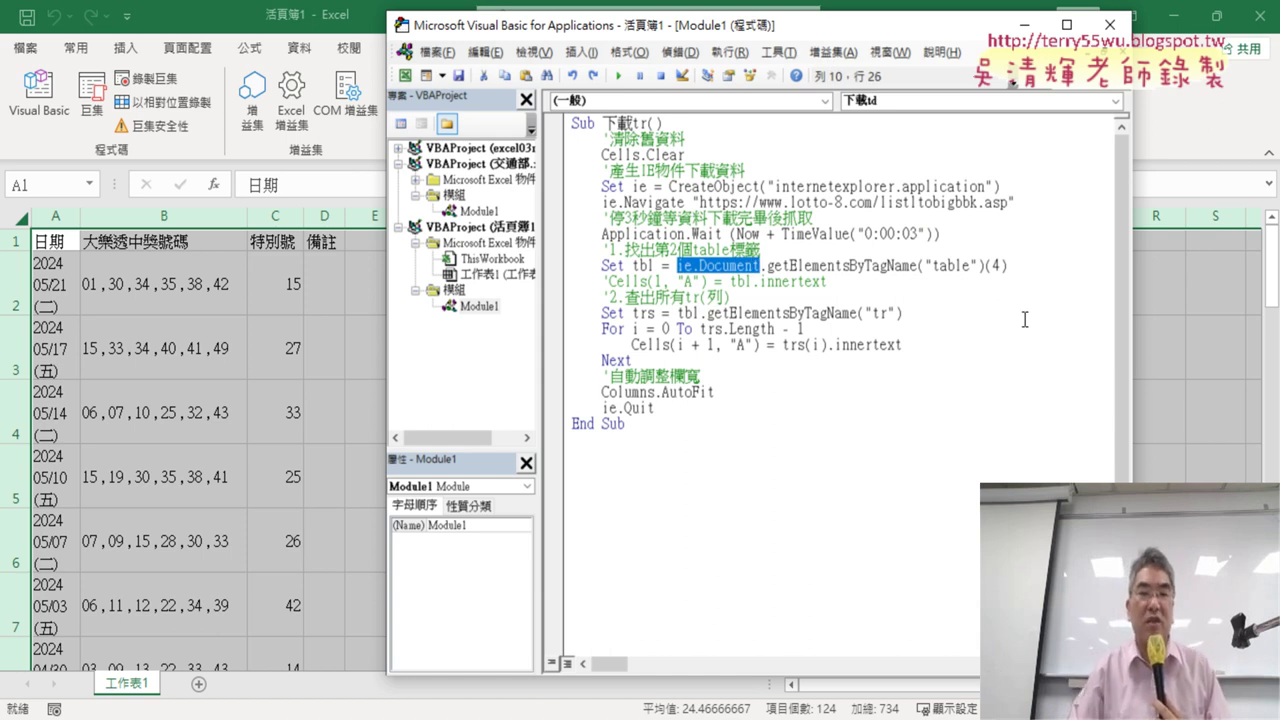
left_click_drag(760, 268, 702, 272)
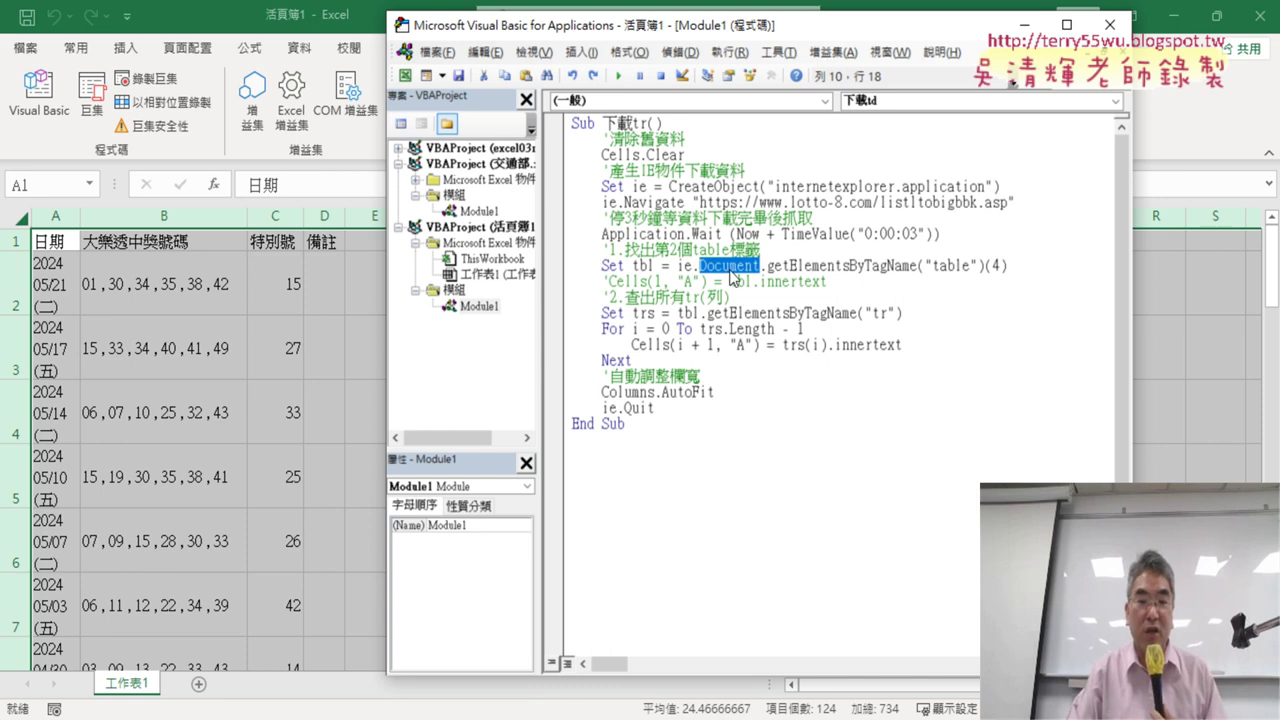
left_click(582, 712)
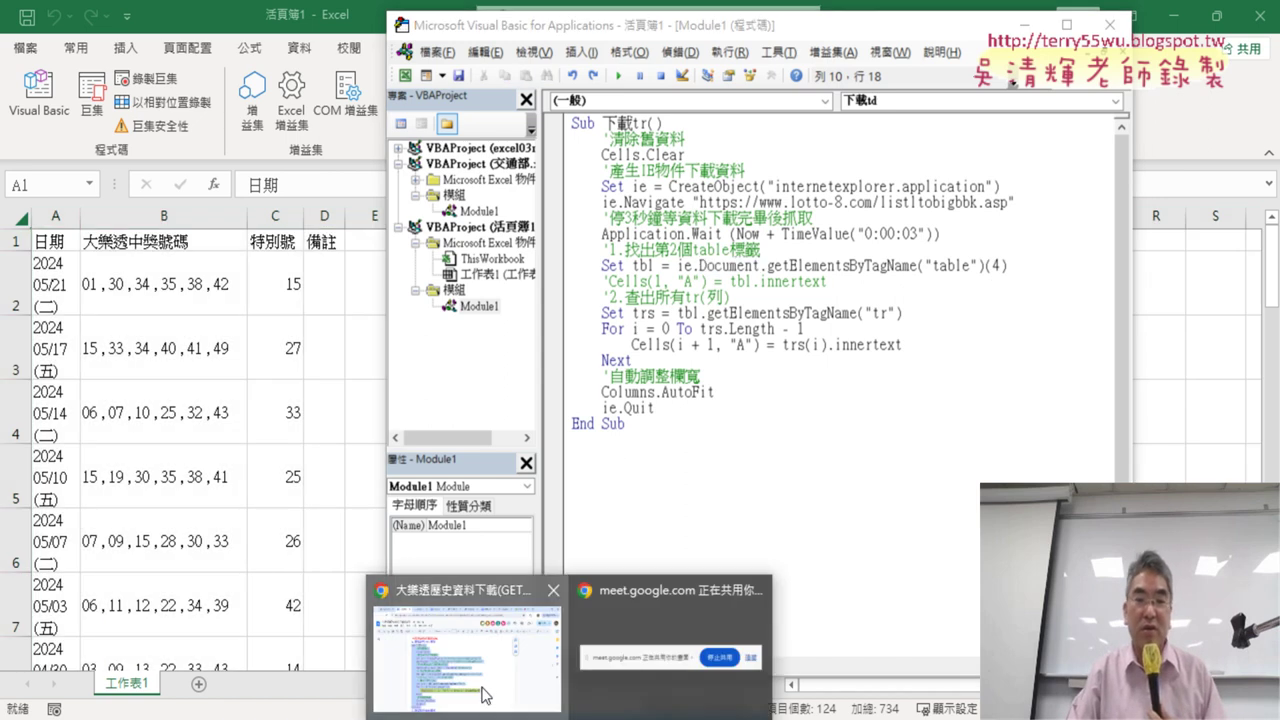
left_click(487, 680)
Show the lotto tab's DevTools and circle the auto-style4 table's element tree, then clear the drawing
left_click(329, 20)
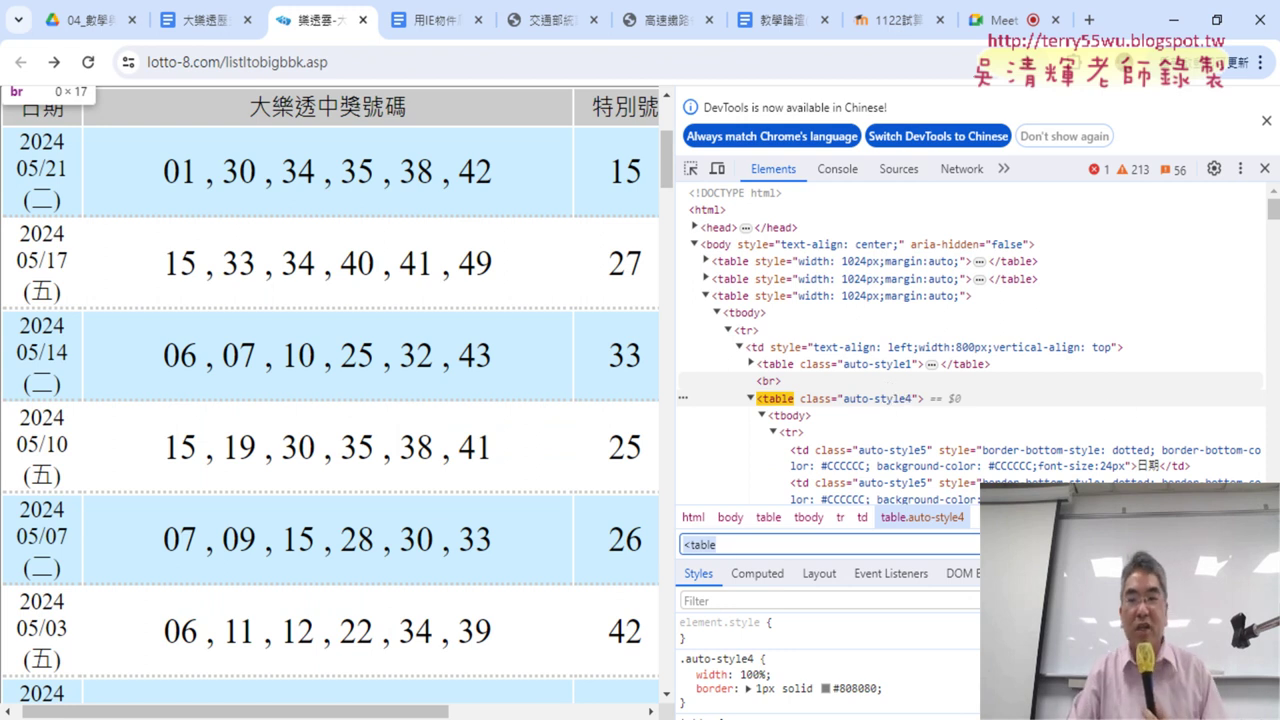
mouse_move(930, 556)
left_mouse_down()
mouse_move(1180, 284)
mouse_move(946, 536)
left_mouse_up()
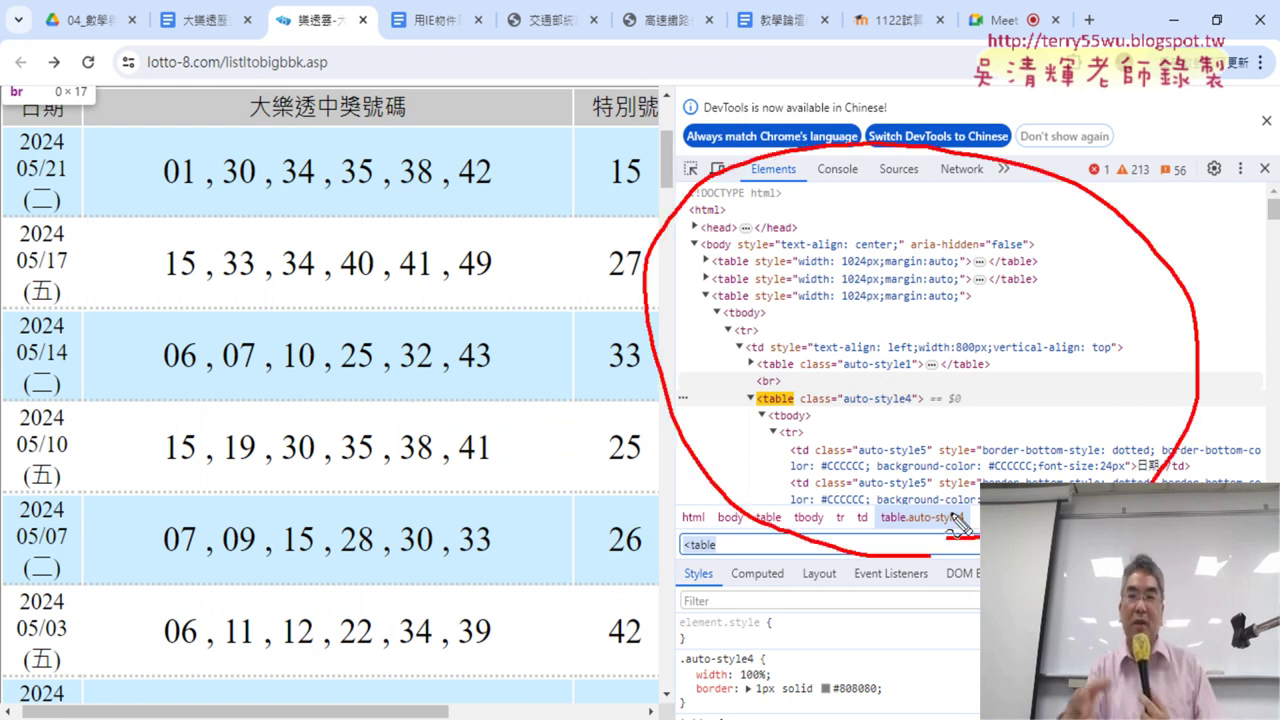
key("Escape")
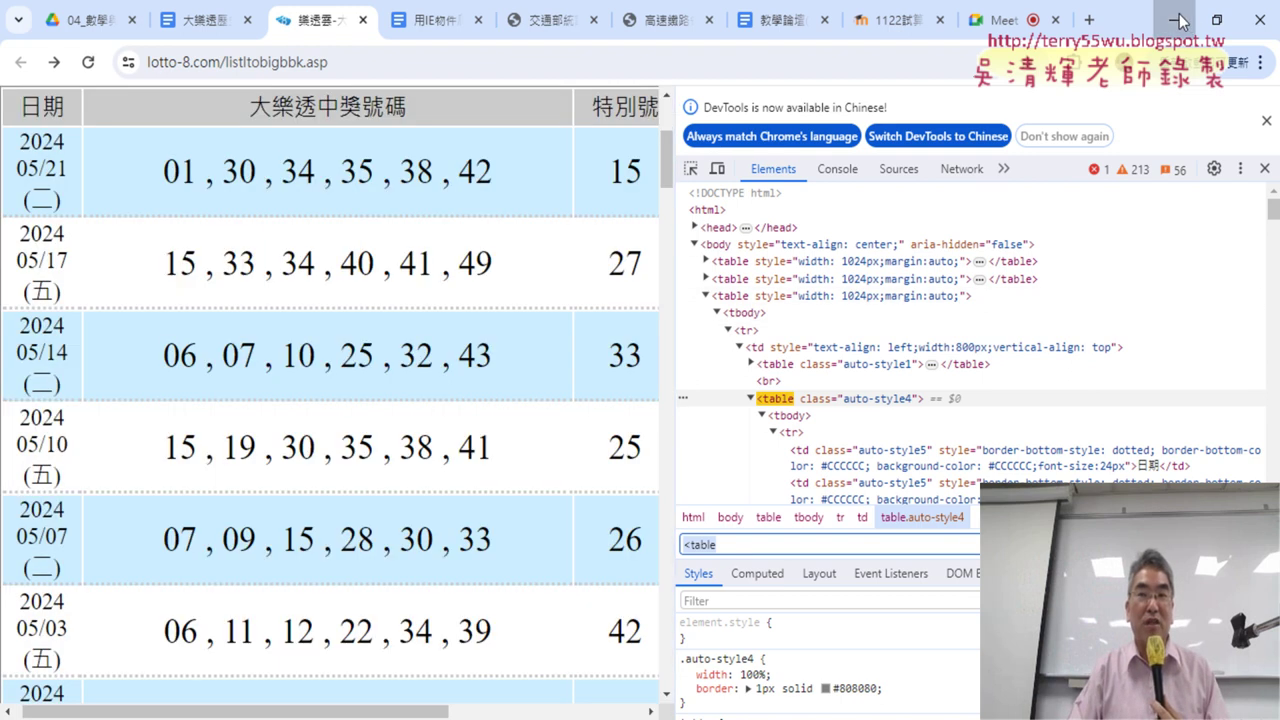
left_click(1180, 20)
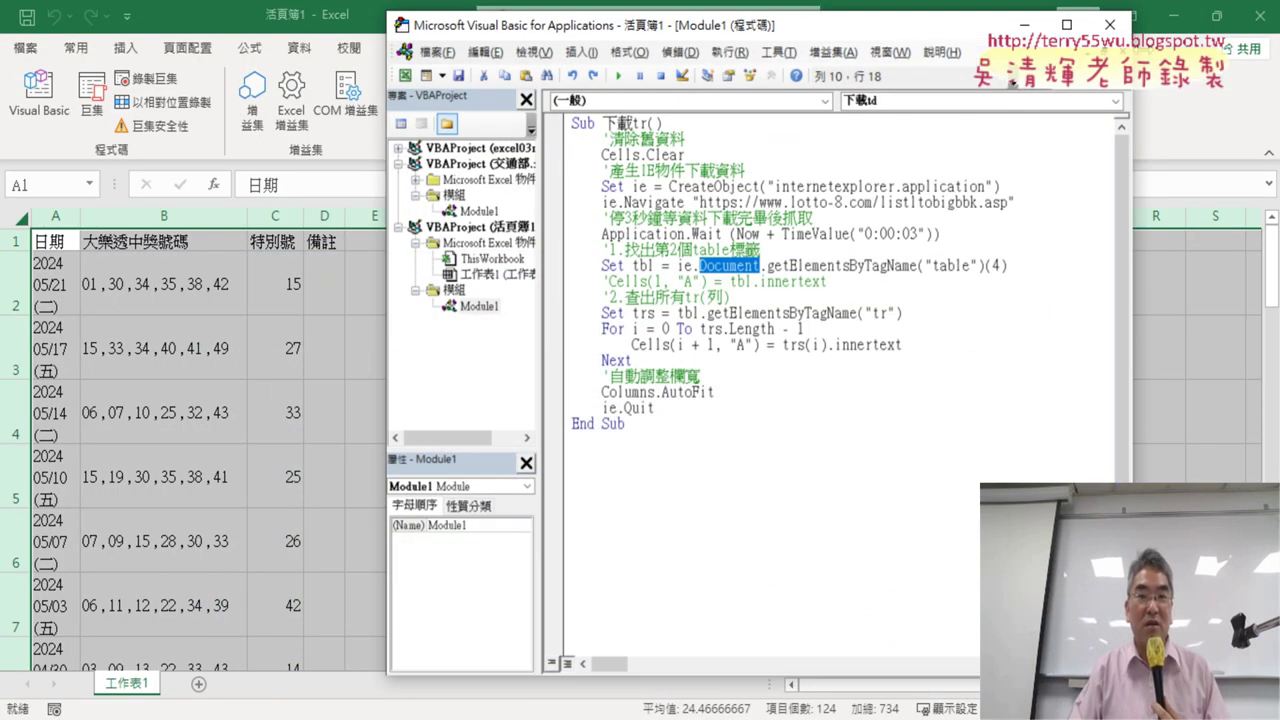
left_click(834, 268)
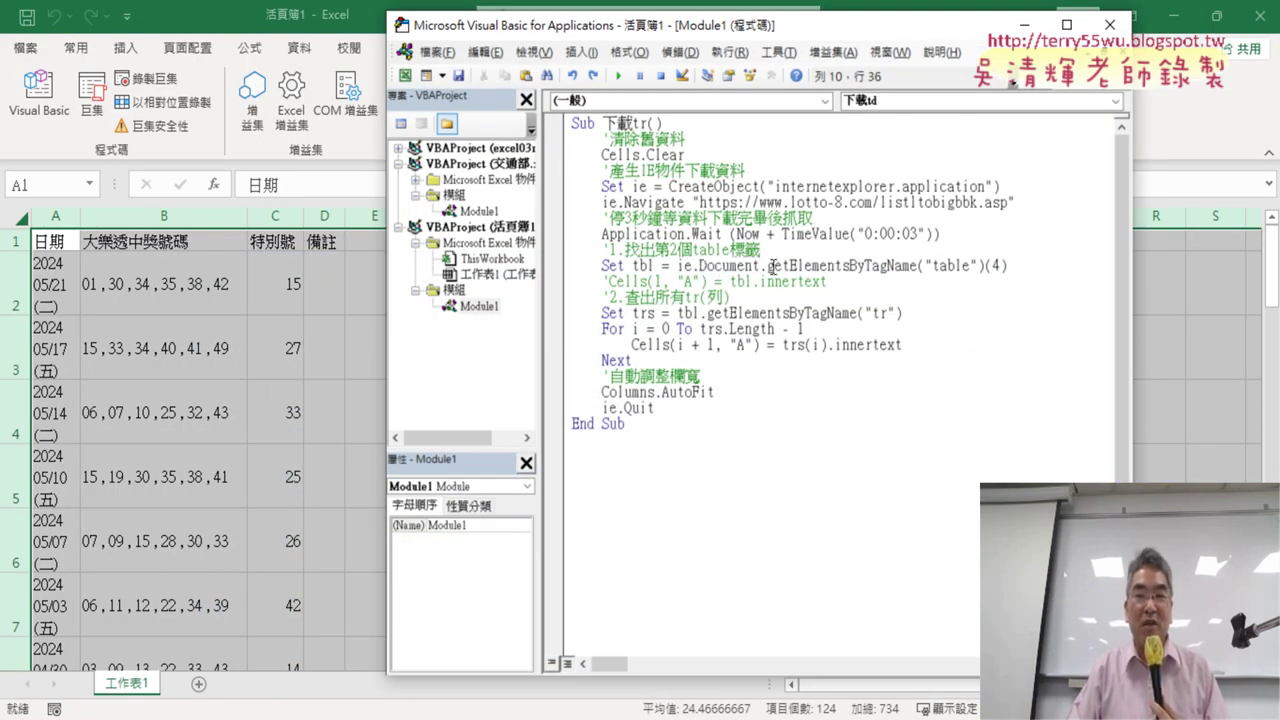
left_click_drag(761, 268, 791, 266)
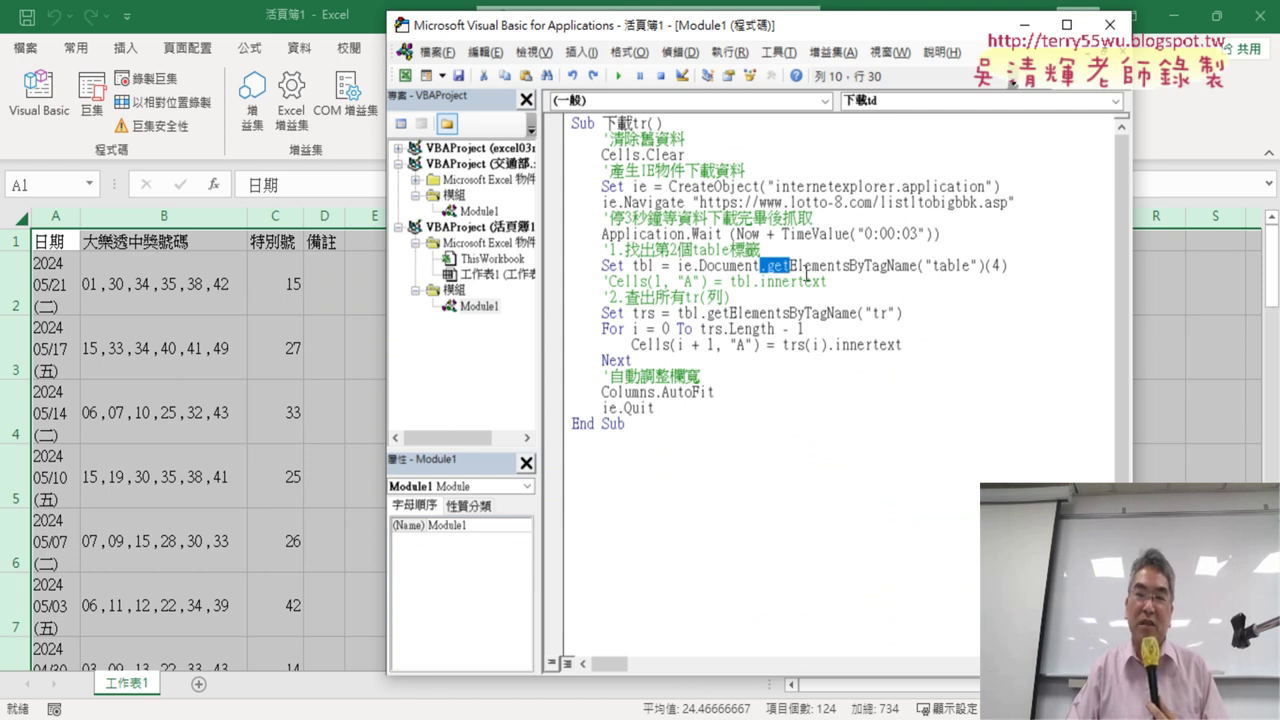
left_click(801, 266)
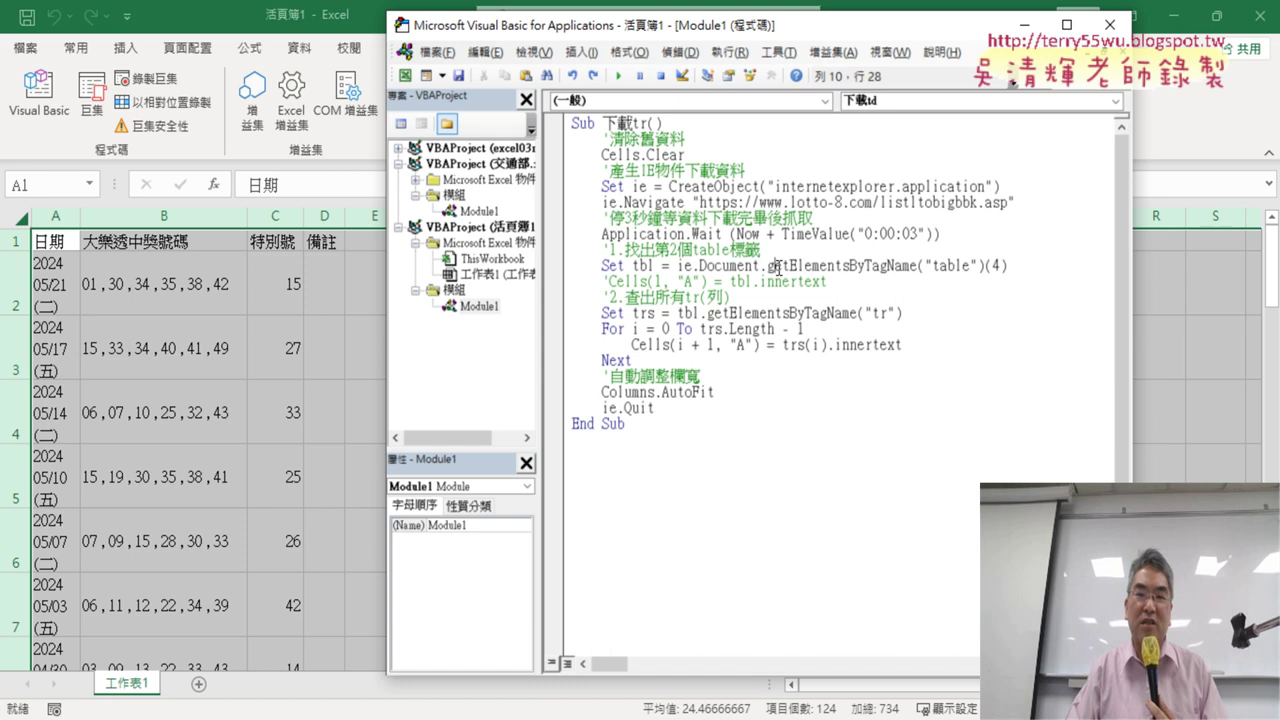
left_click_drag(790, 266, 855, 271)
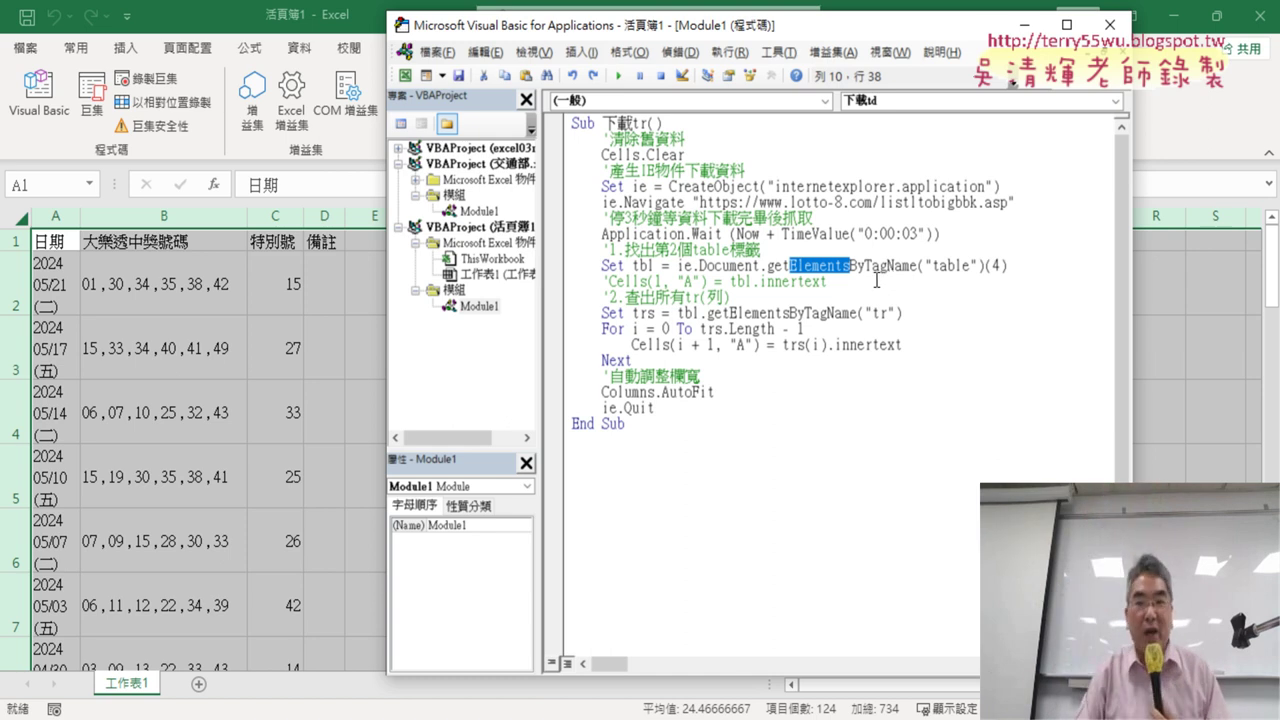
left_click_drag(866, 266, 886, 268)
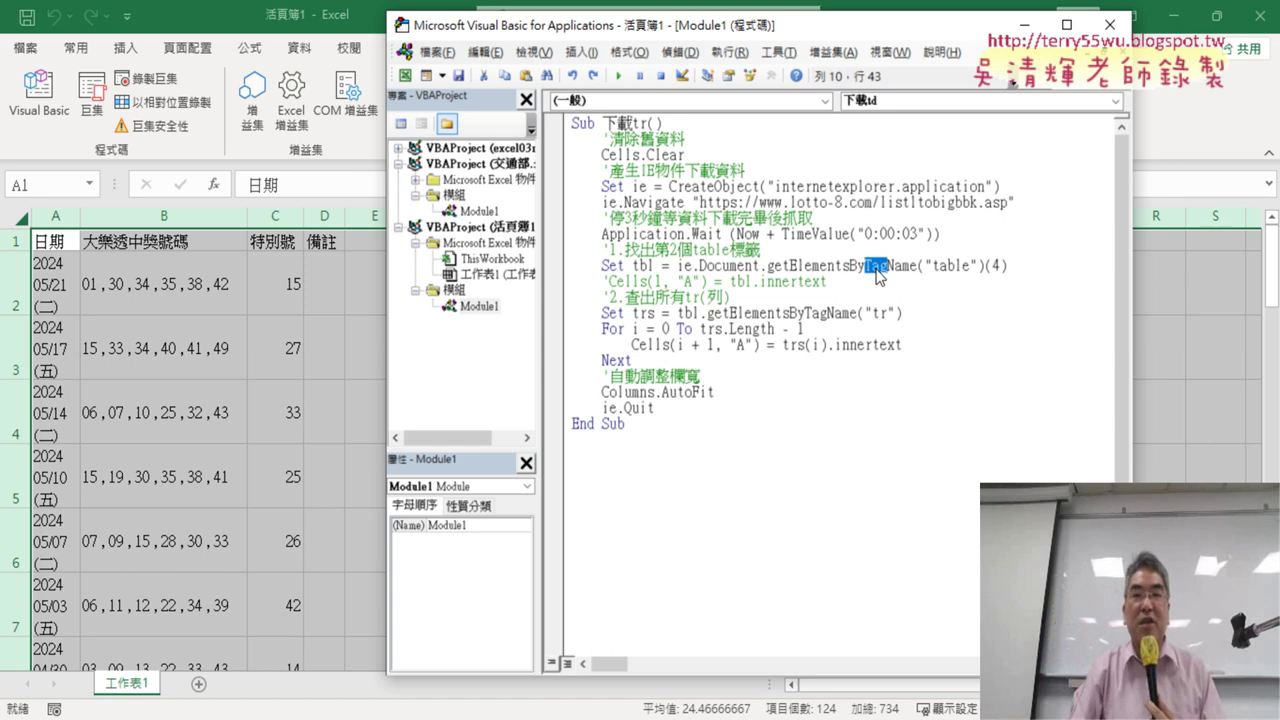
left_click_drag(932, 265, 972, 265)
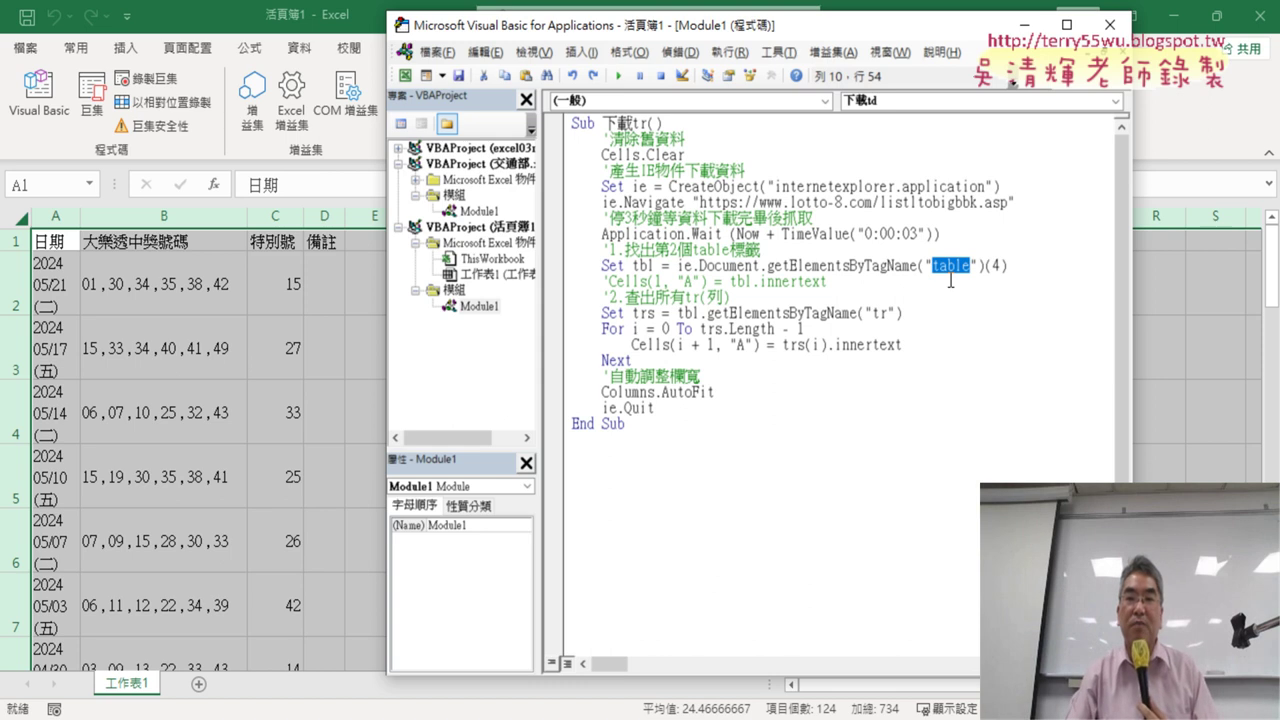
left_click_drag(1004, 265, 991, 268)
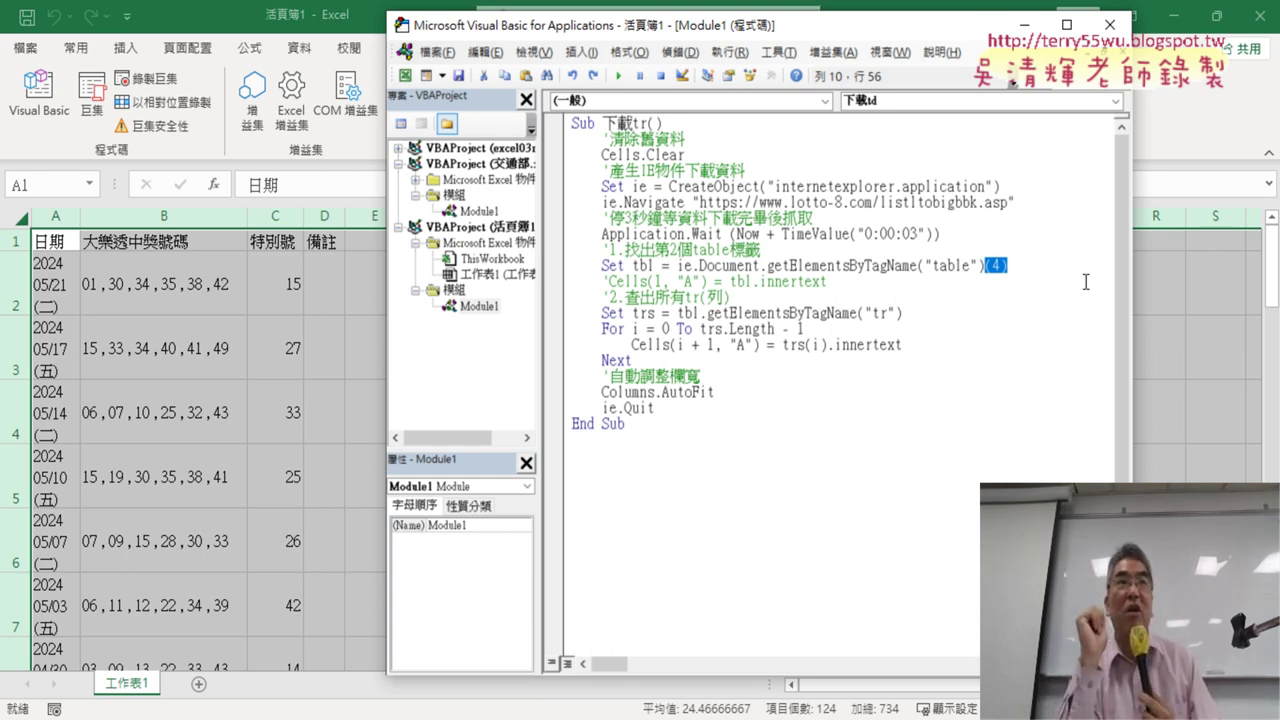
left_click_drag(1008, 265, 677, 267)
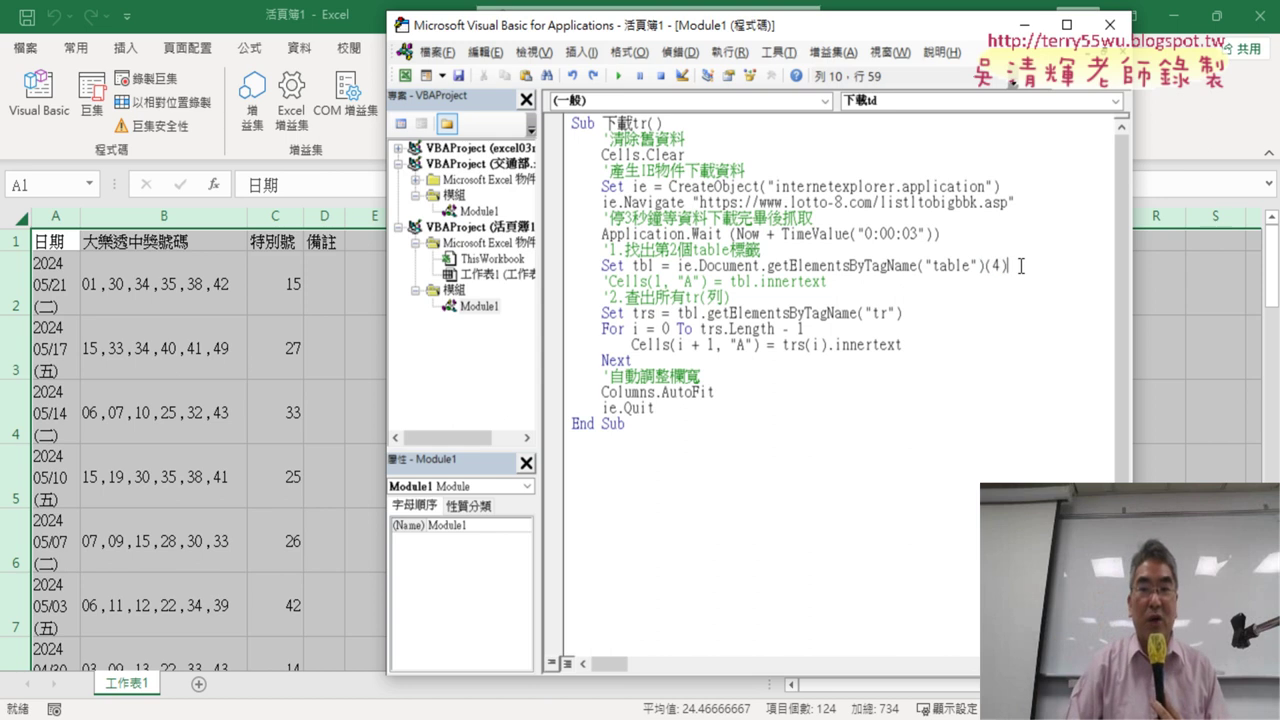
Highlight tbl, getElementsByTagName, "tr" and trs on the rows line, then return to Excel with Alt+F11
double_click(653, 266)
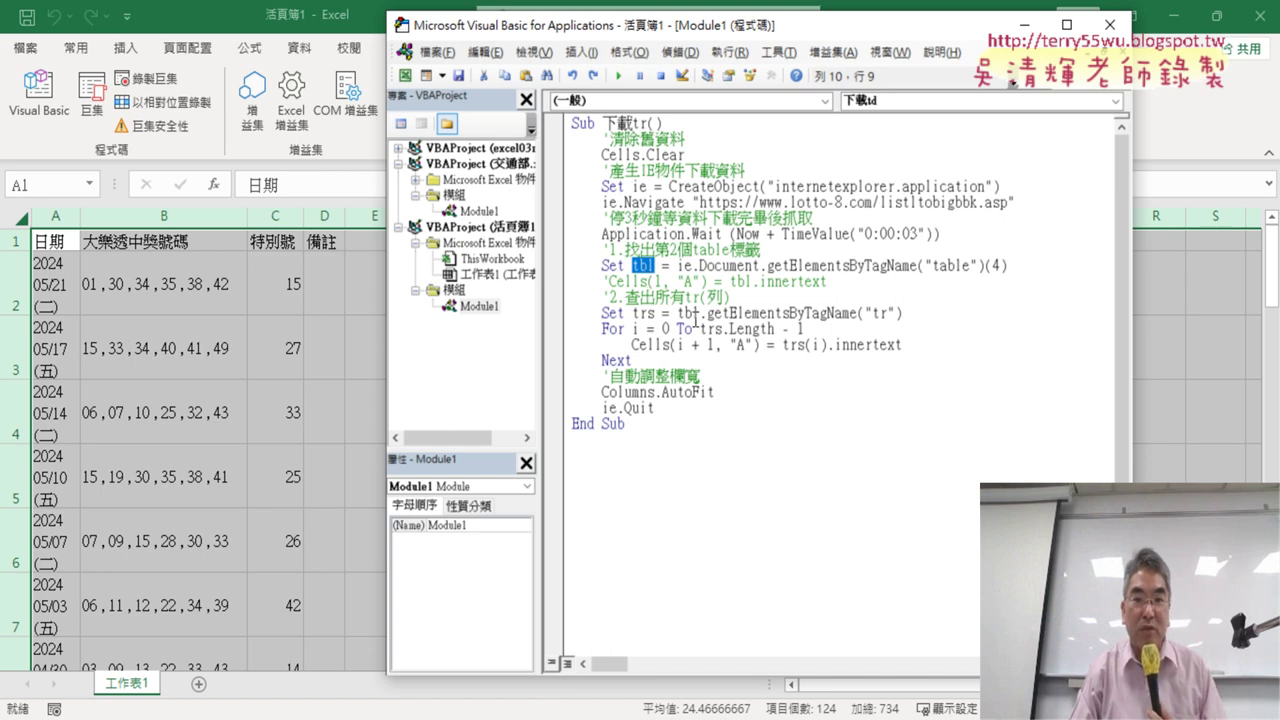
double_click(689, 313)
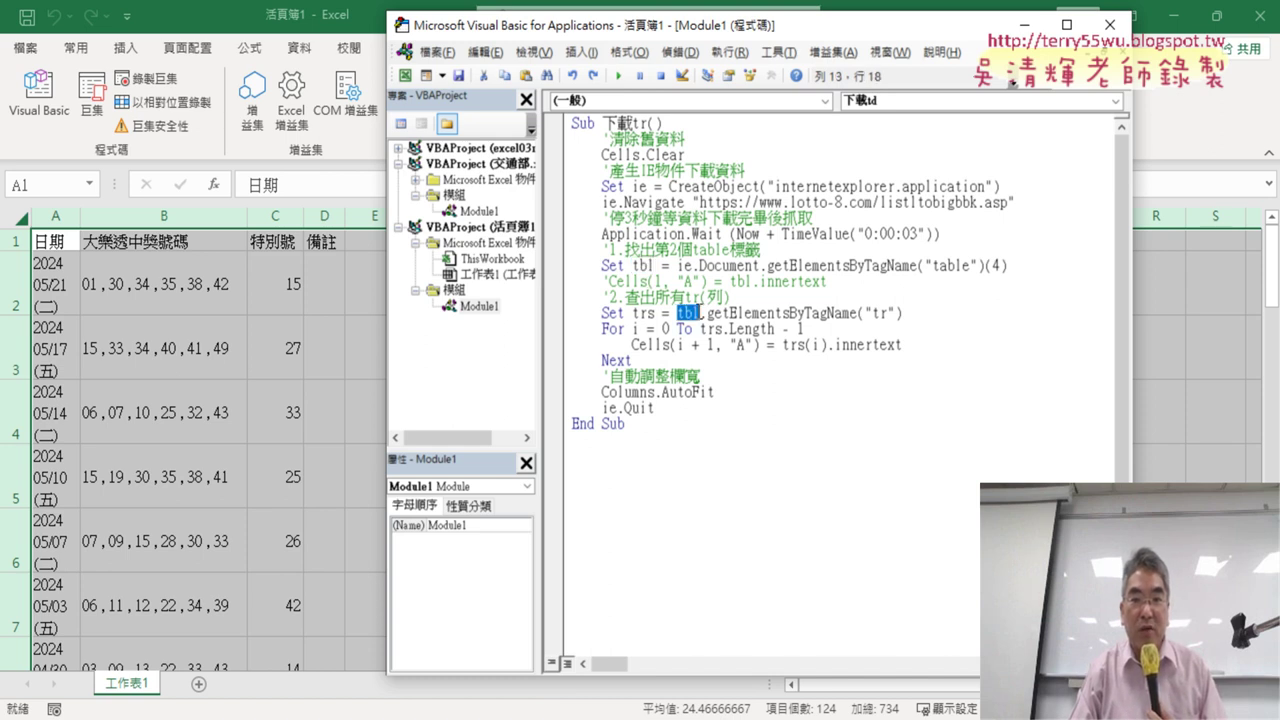
left_click_drag(708, 315, 848, 318)
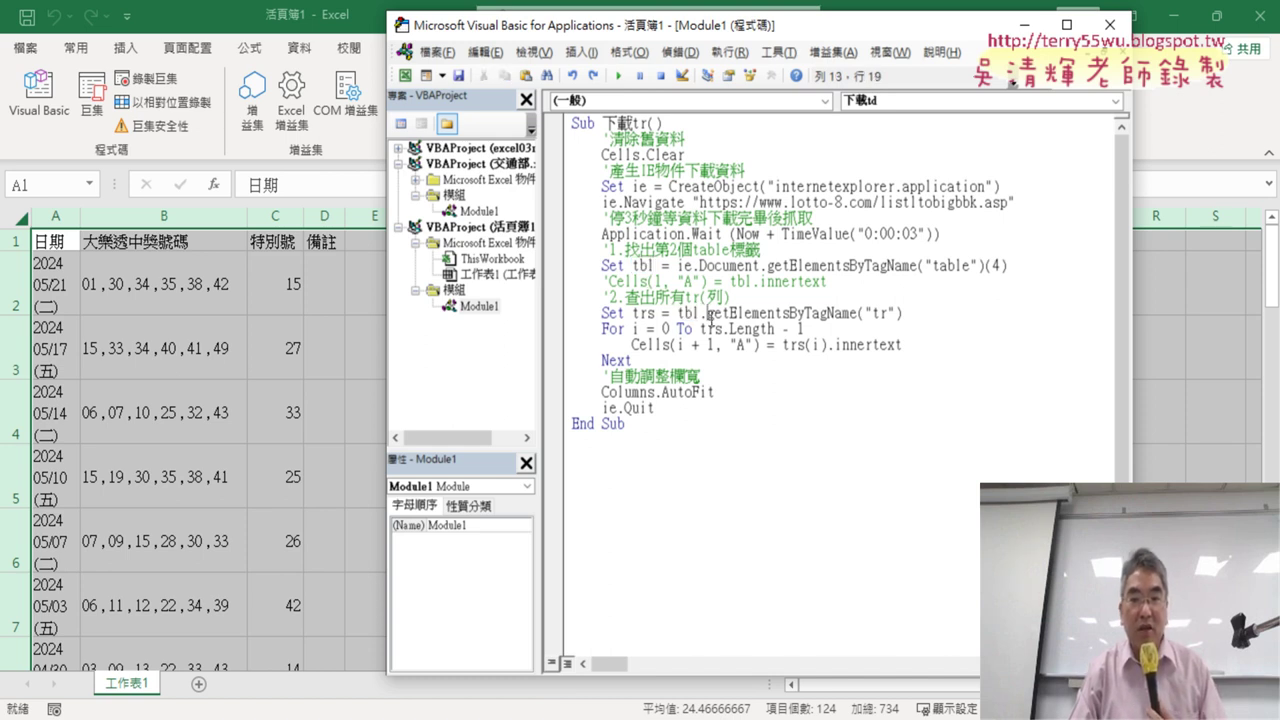
double_click(878, 314)
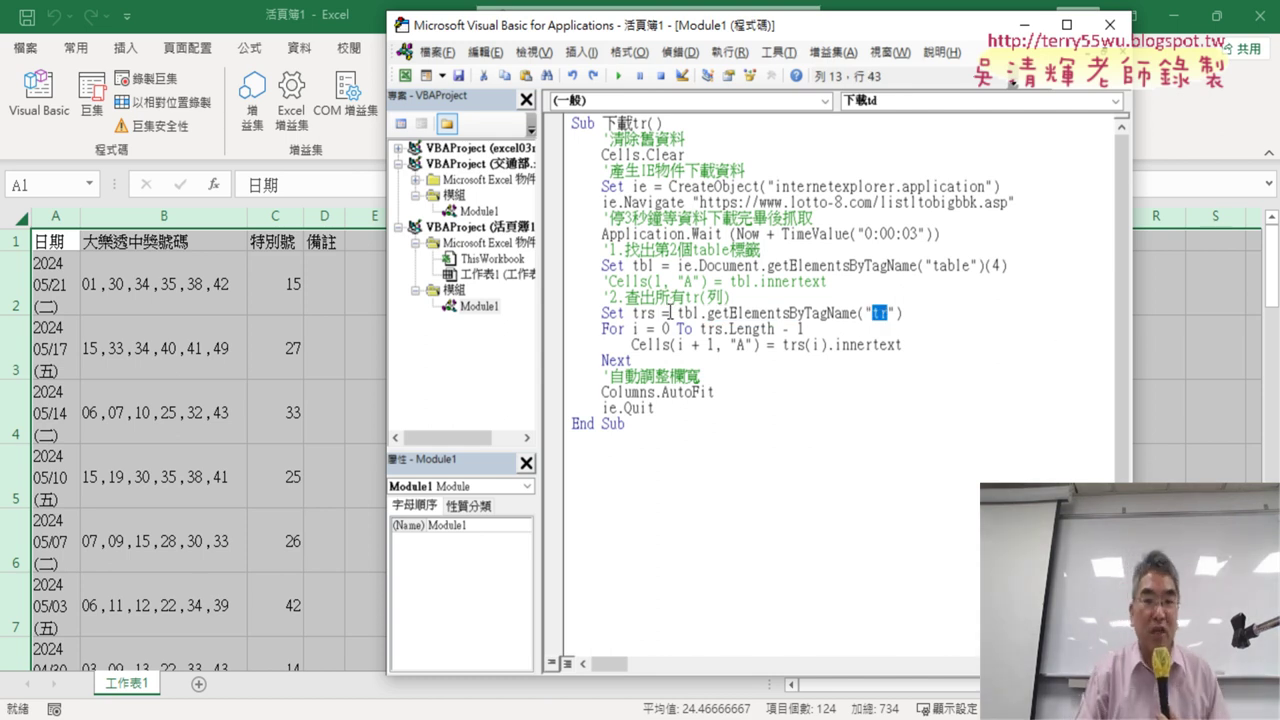
left_click_drag(657, 316, 632, 314)
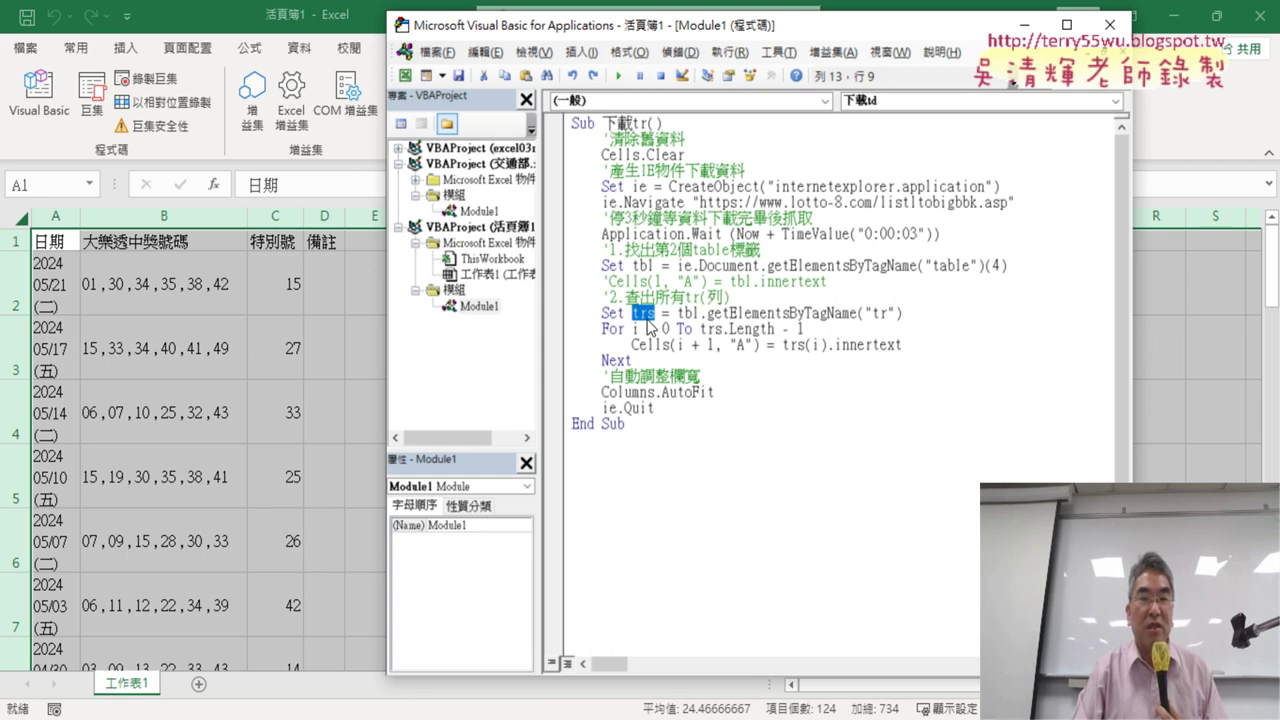
key("alt+F11")
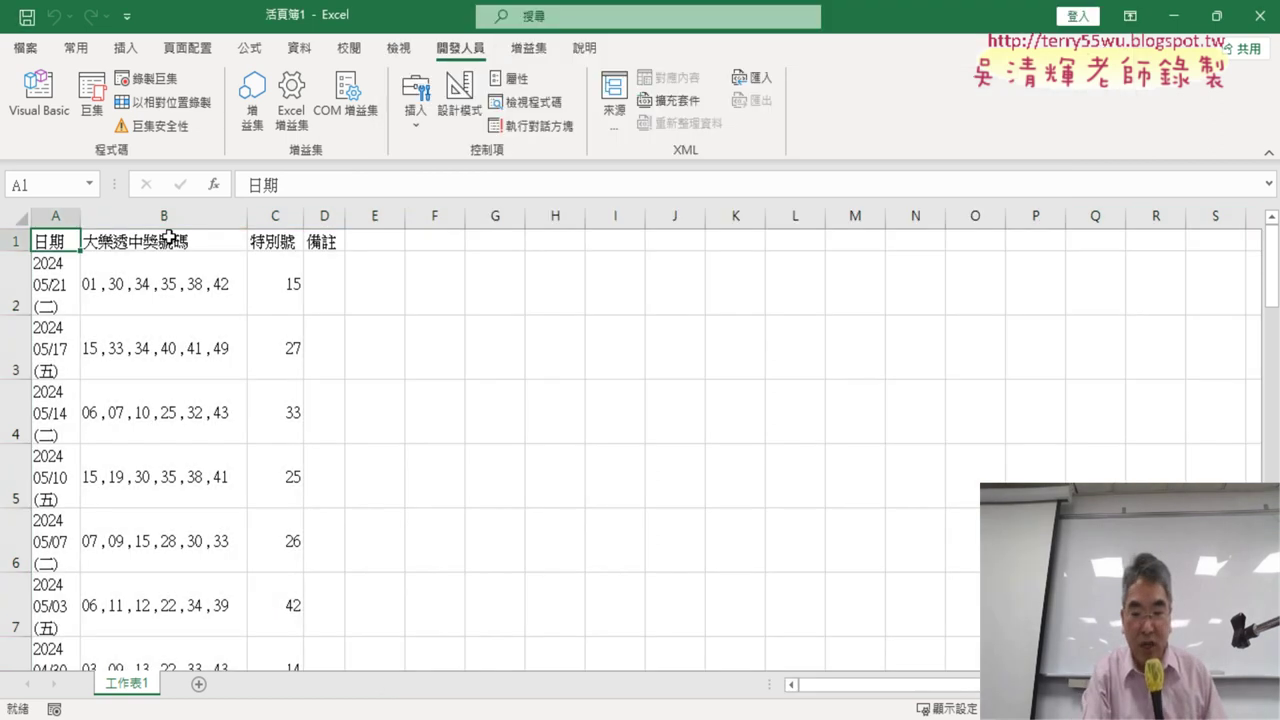
Jump to the last lottery row, 31, in column A, then bring the VBA editor back
key("ctrl+Down")
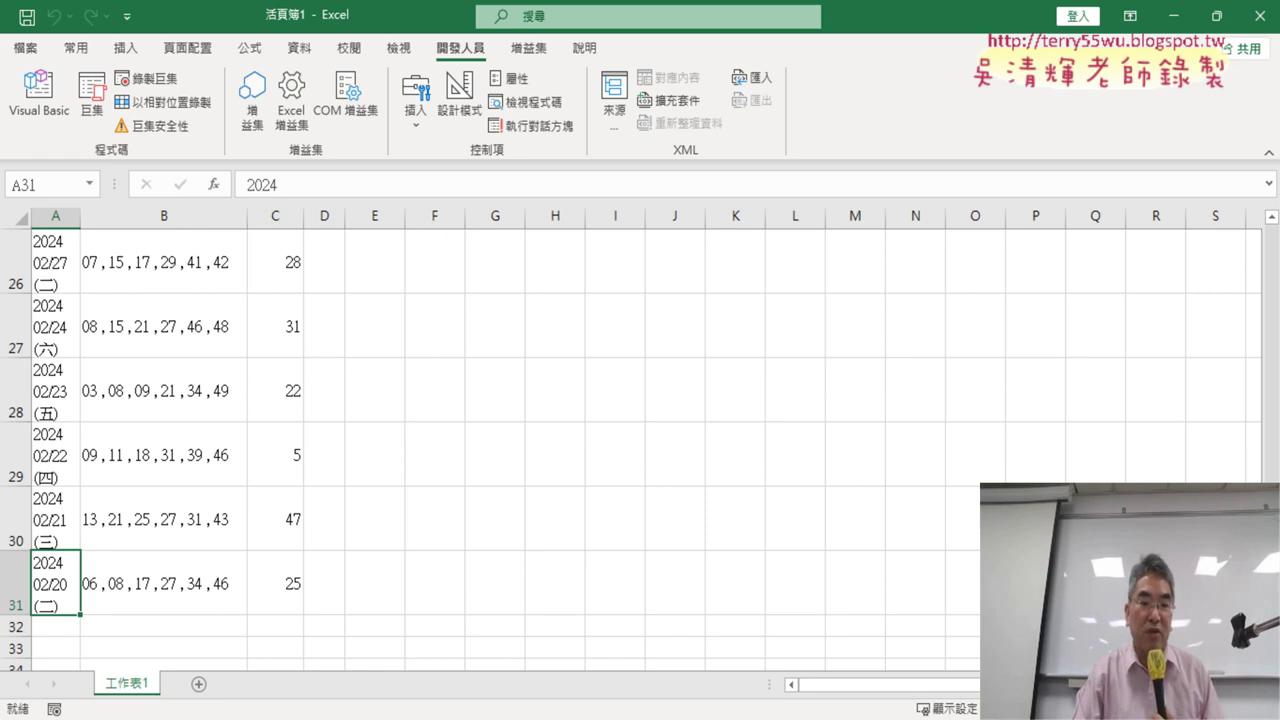
mouse_move(615, 719)
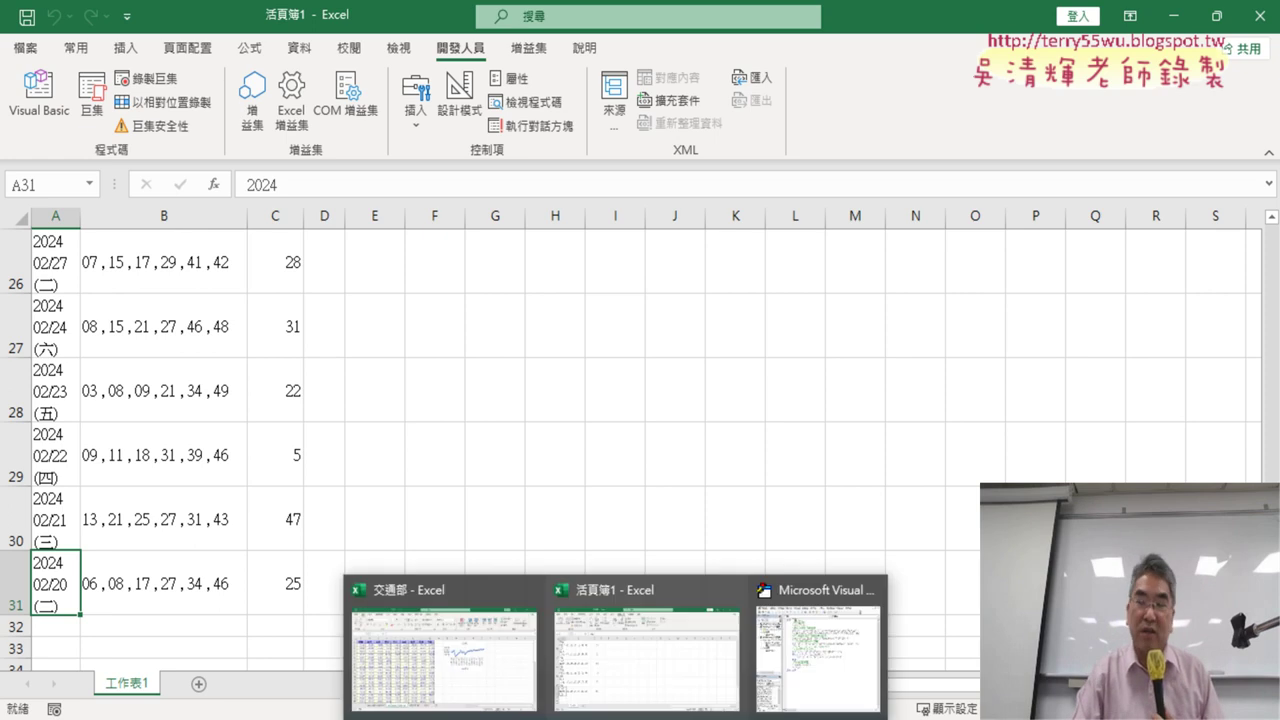
left_click(825, 660)
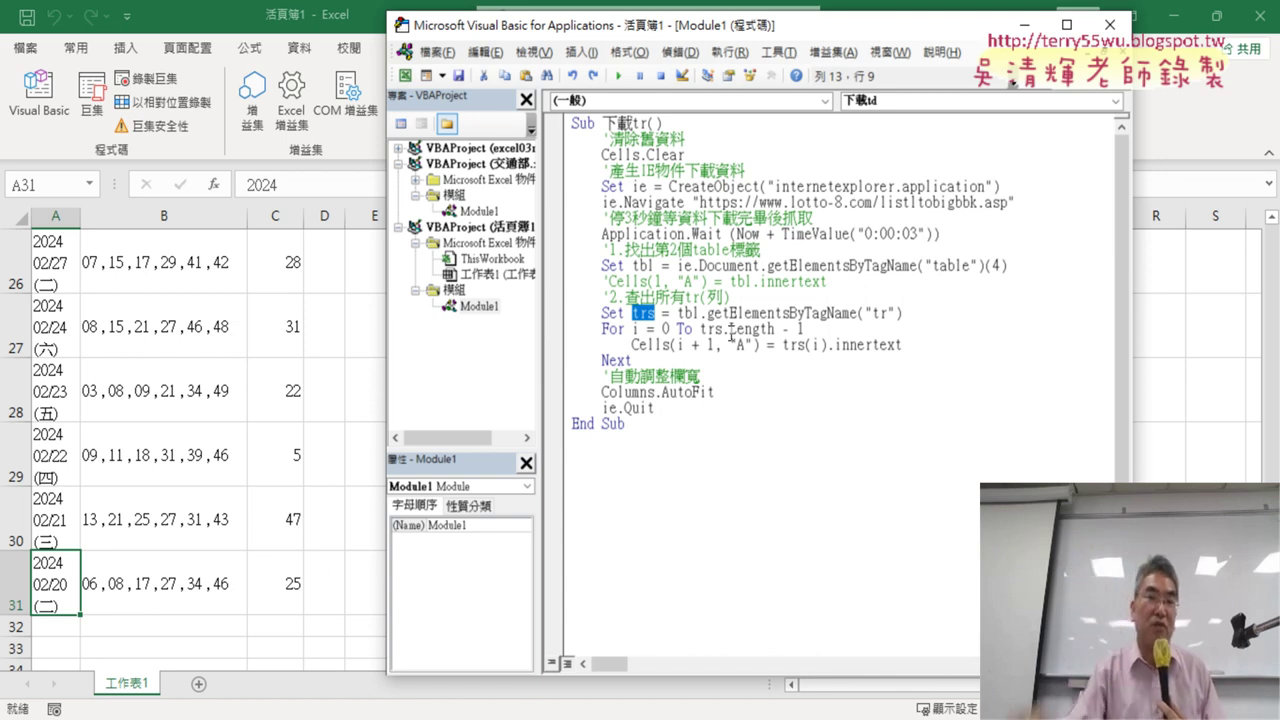
Annotate the loop counter i, its 0 start, trs.Length - 1 and sheet row 31
double_click(636, 328)
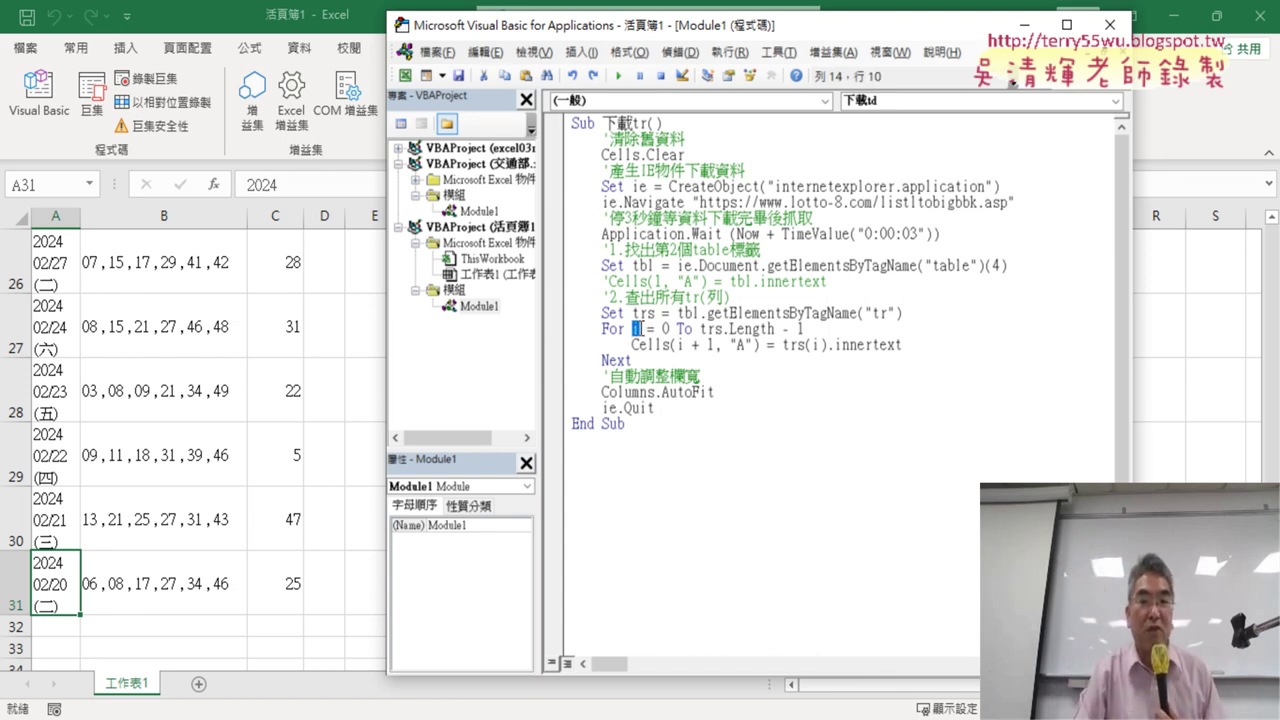
left_click_drag(636, 328, 774, 330)
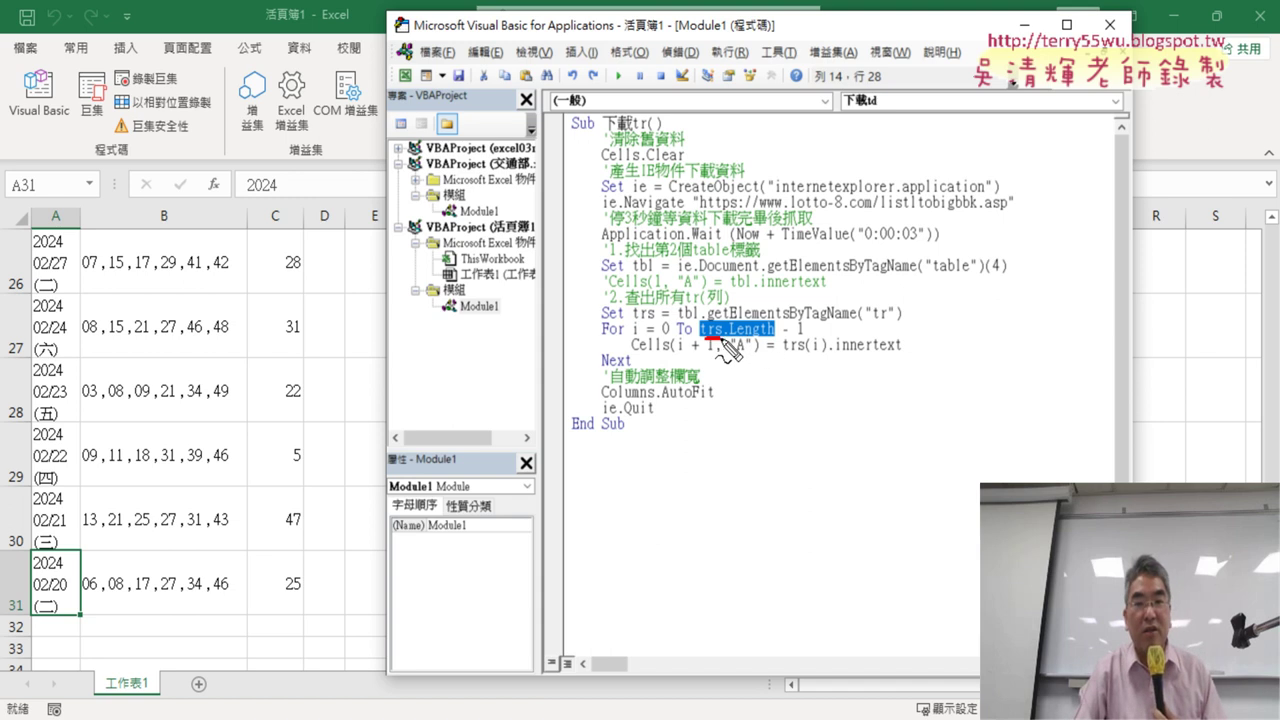
left_click_drag(722, 342, 770, 342)
left_click_drag(30, 590, 30, 612)
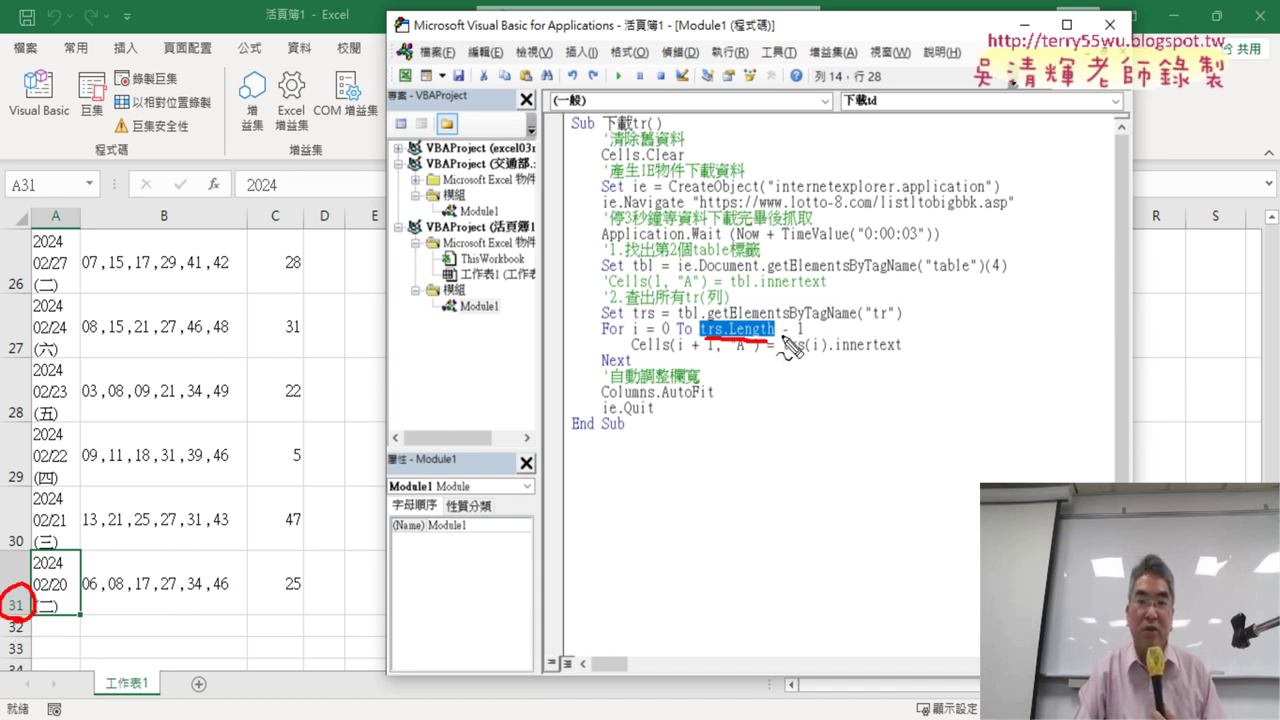
left_click_drag(782, 337, 806, 336)
left_click_drag(660, 339, 673, 333)
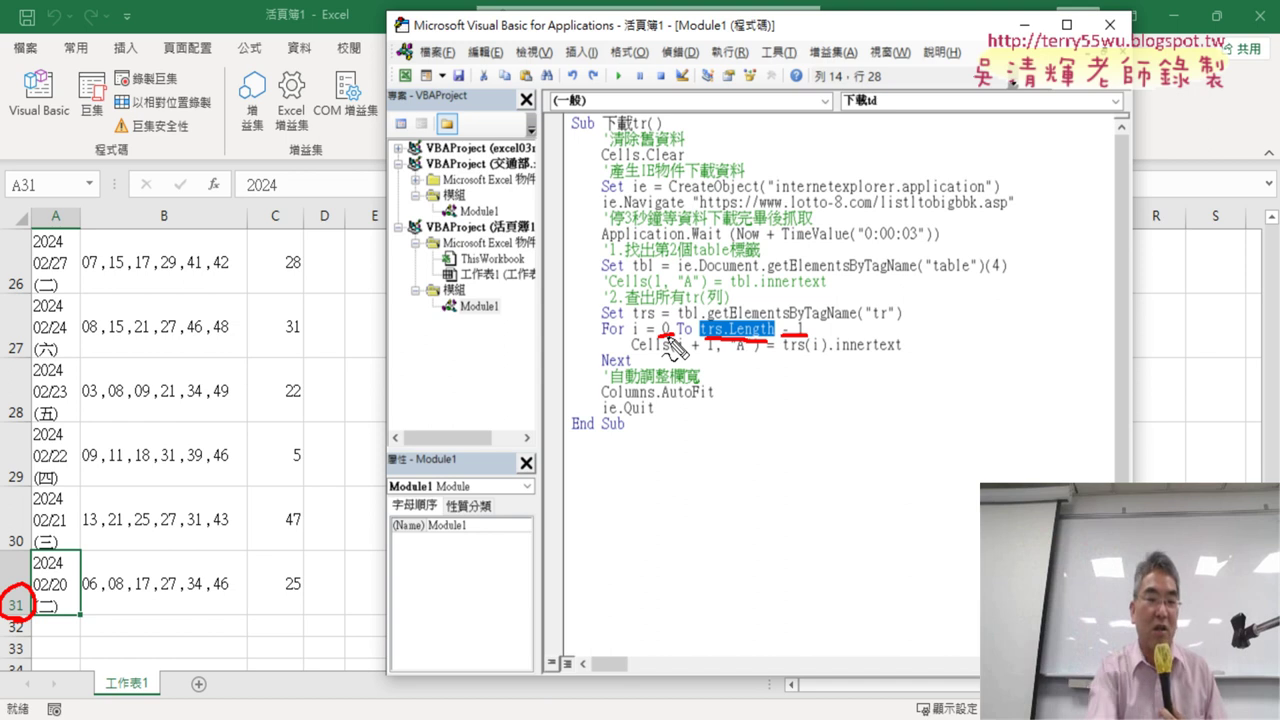
Clear the annotations and delete the Cells(i + 1, "A") = trs(i).innertext line
key("Escape")
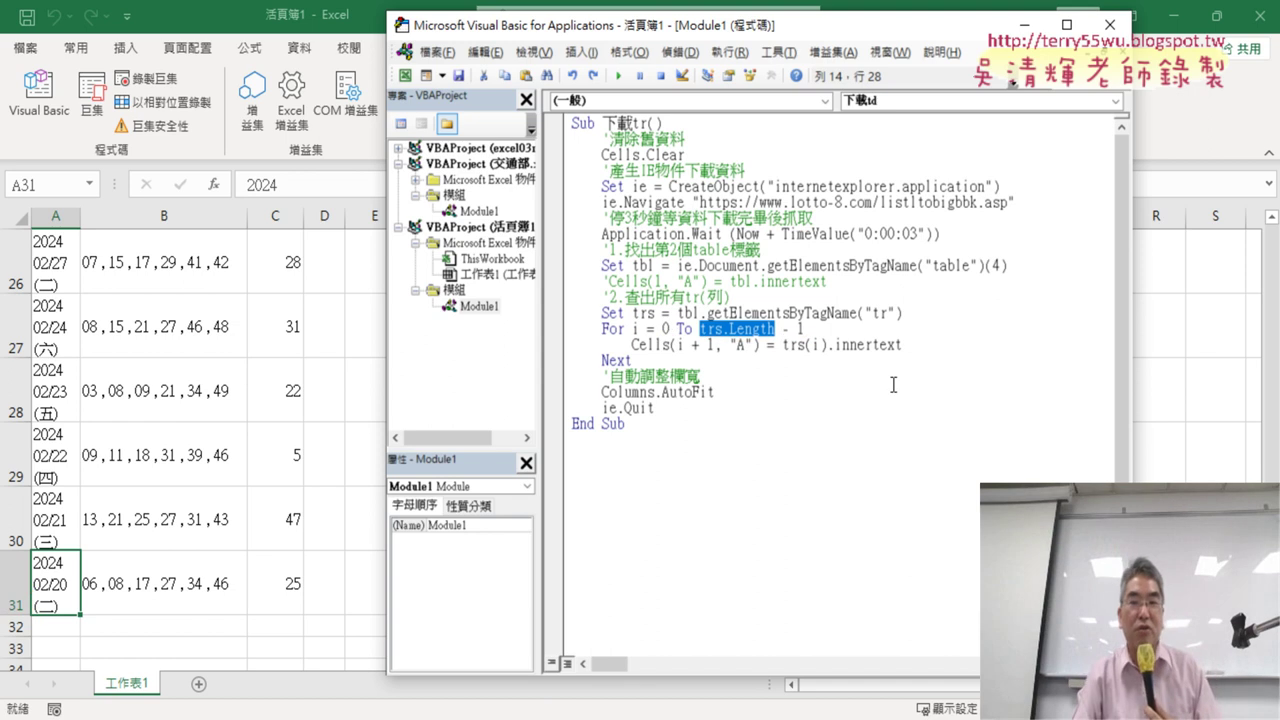
left_click_drag(903, 344, 631, 344)
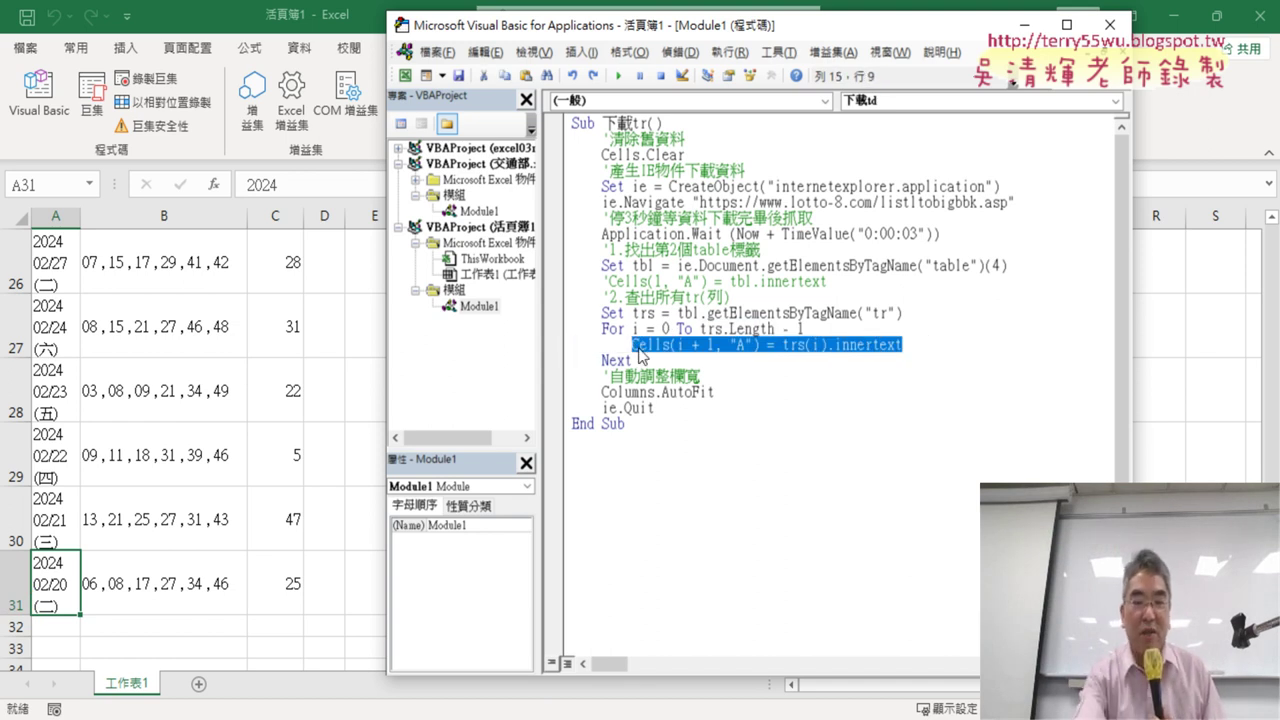
key("Delete")
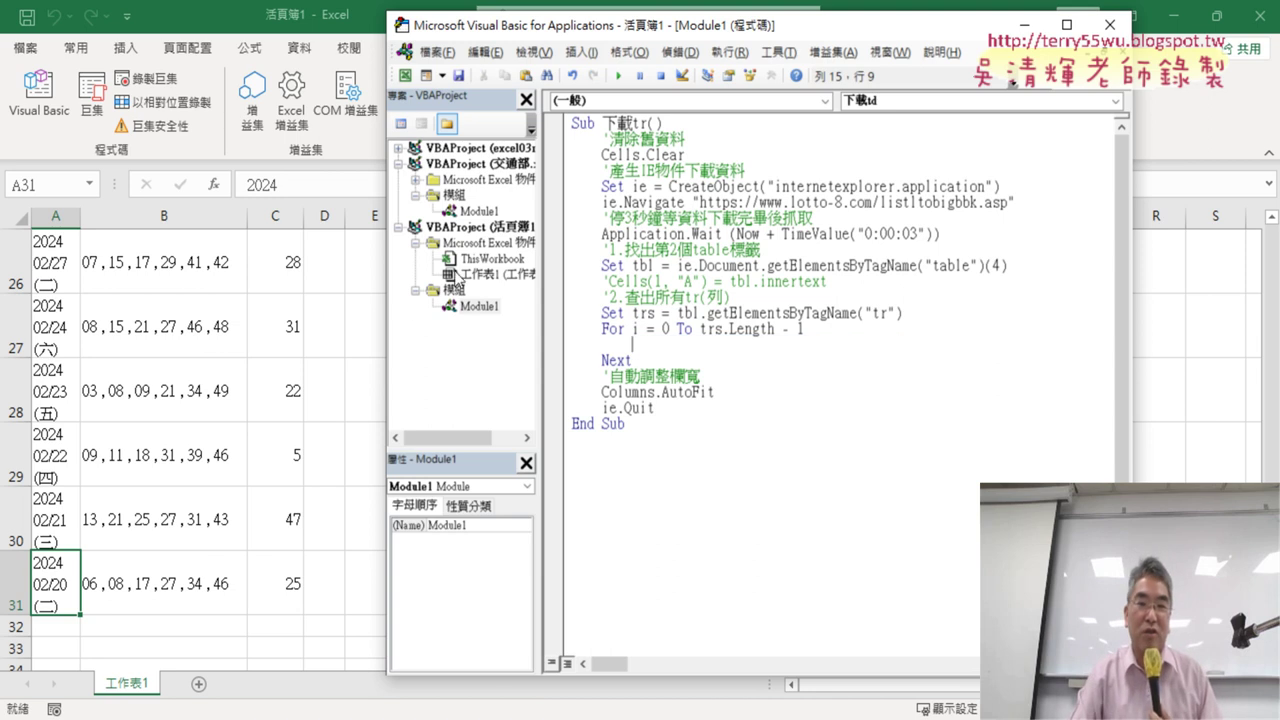
Clear all contents of the Excel worksheet and return to the macro editor
left_click(18, 219)
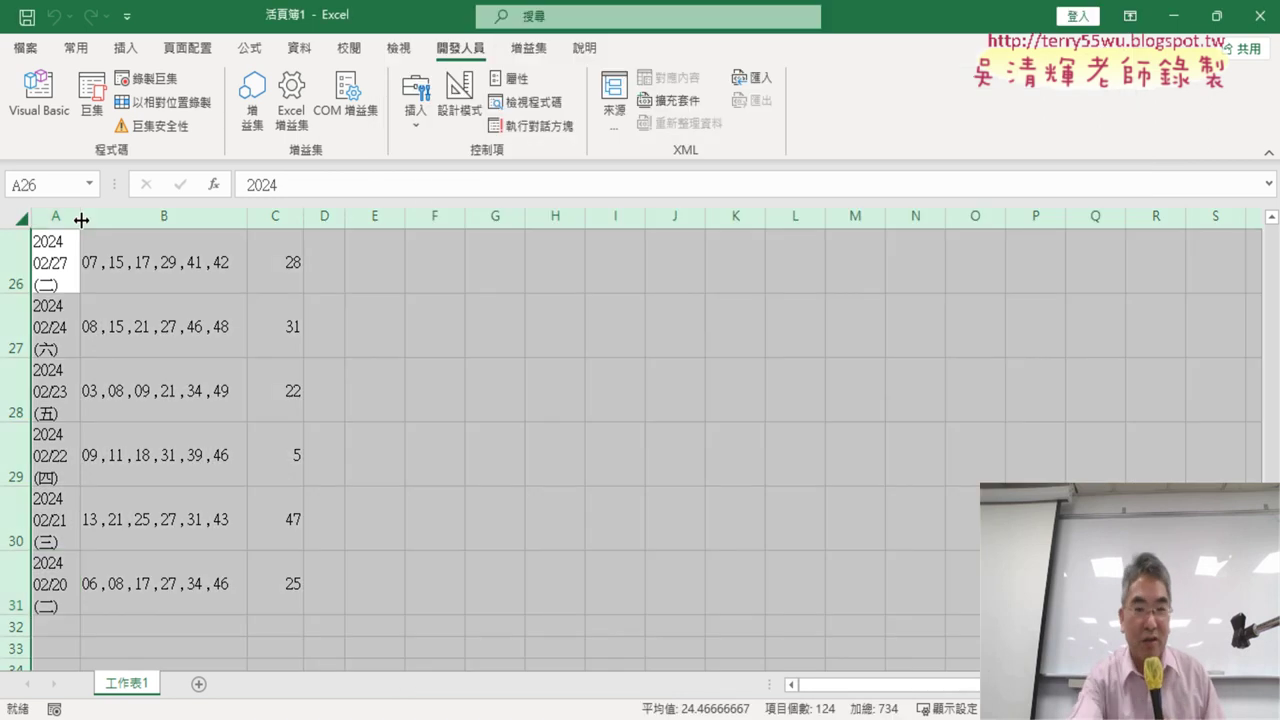
key("Delete")
left_click(38, 95)
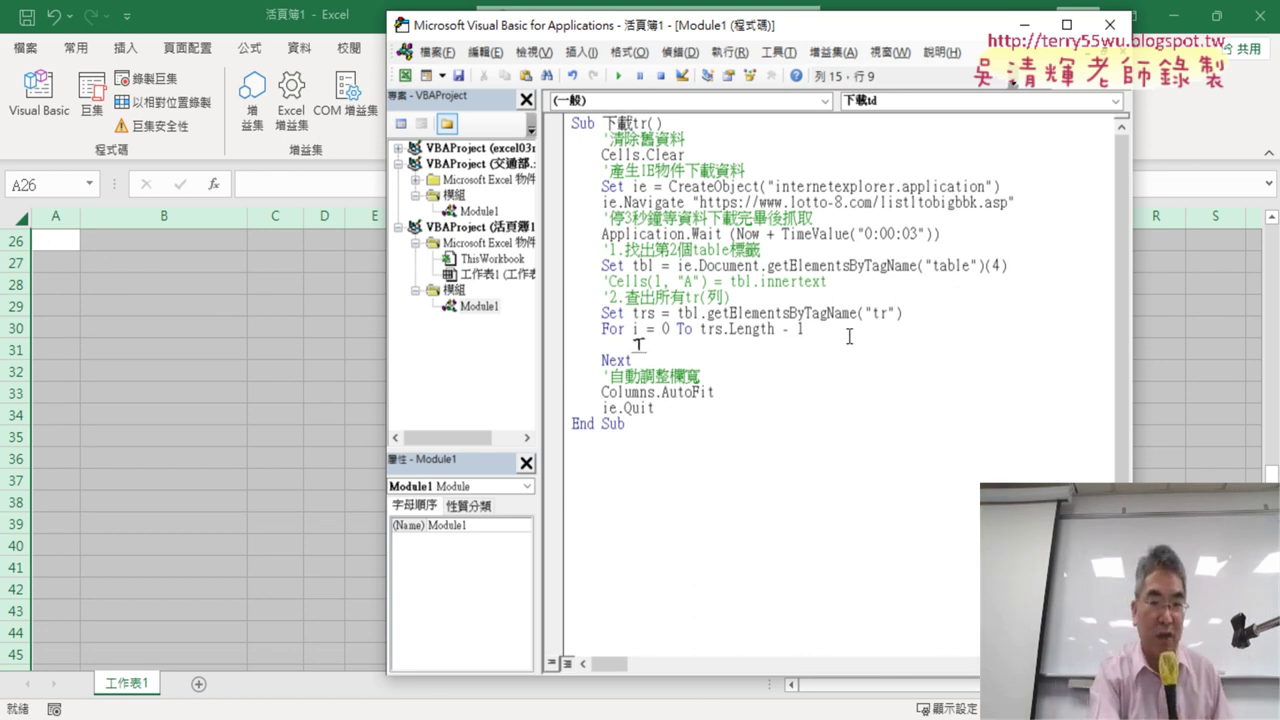
Write Cells(i + 1, "A") = trs(i).innertext inside the For loop and let VBA auto-format it
type("ce")
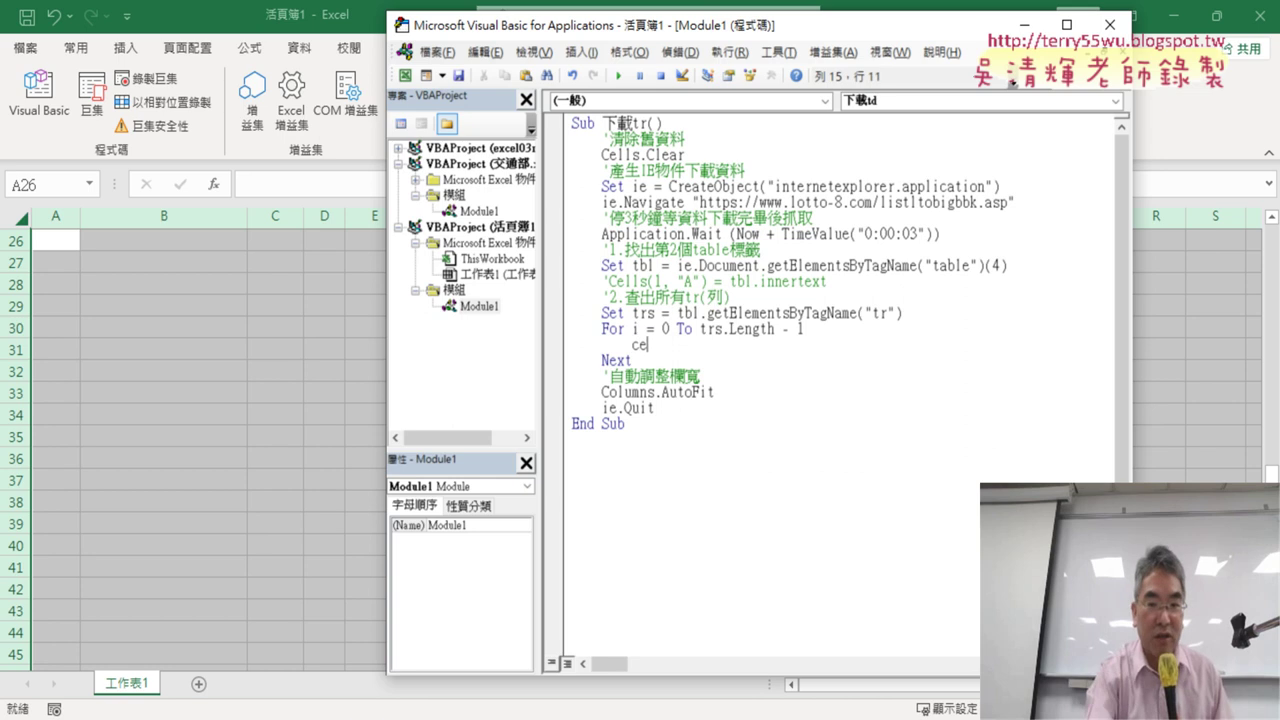
type("lls(i")
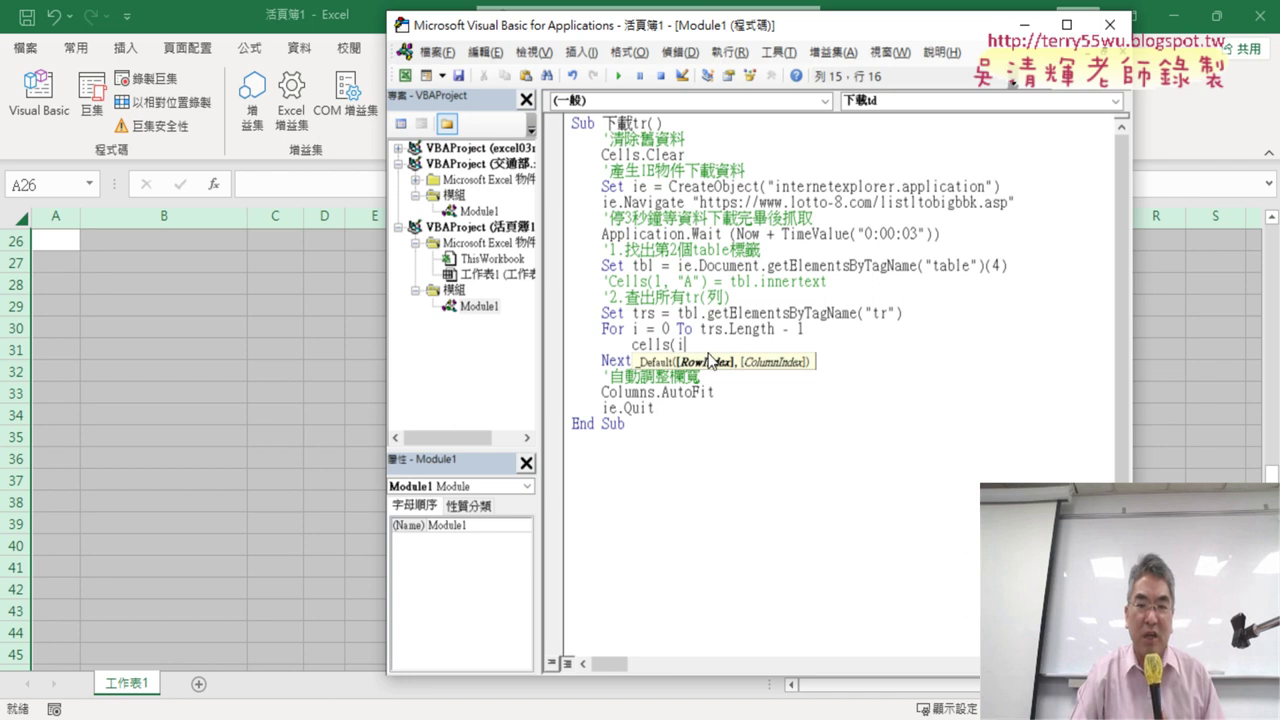
type("+1")
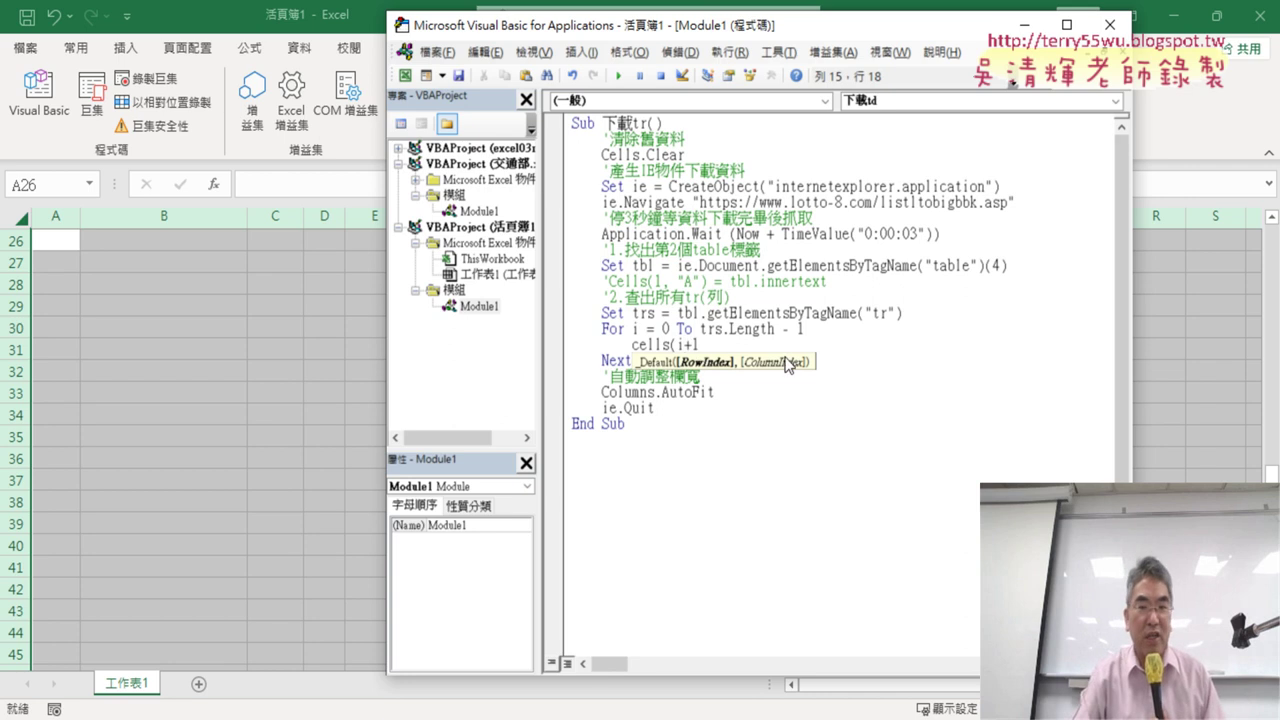
key("alt+F11")
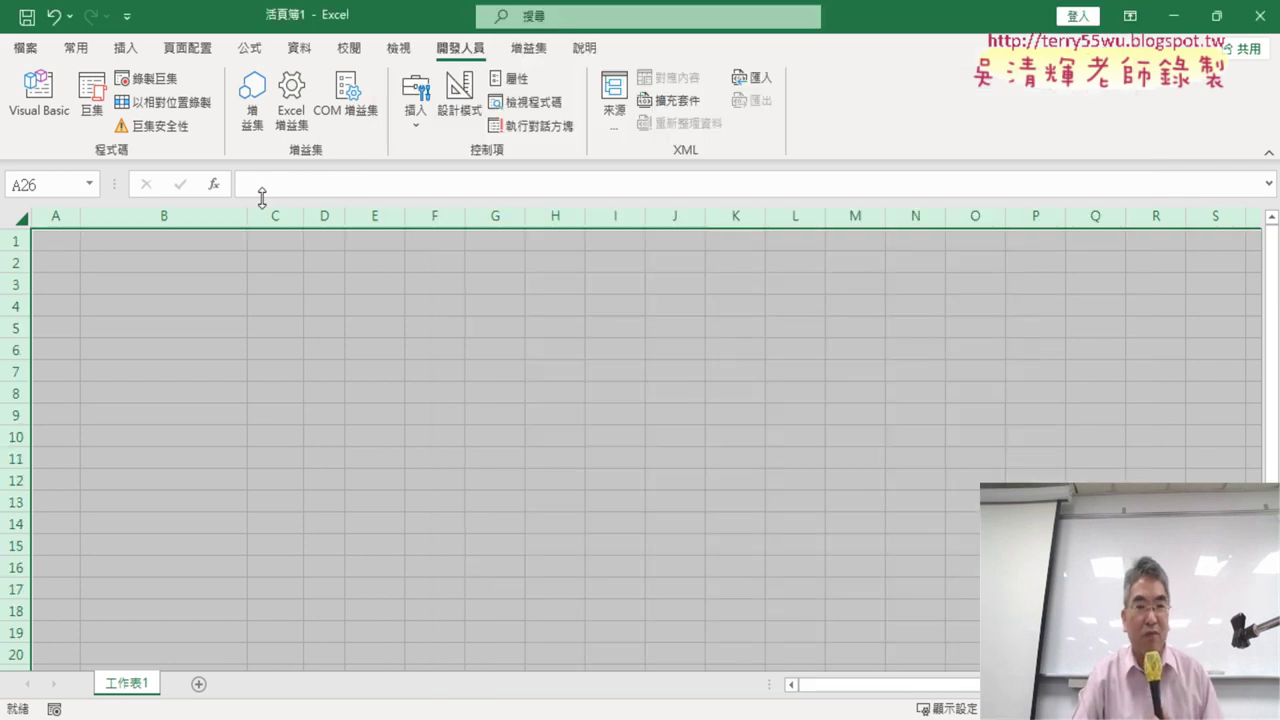
left_click(27, 104)
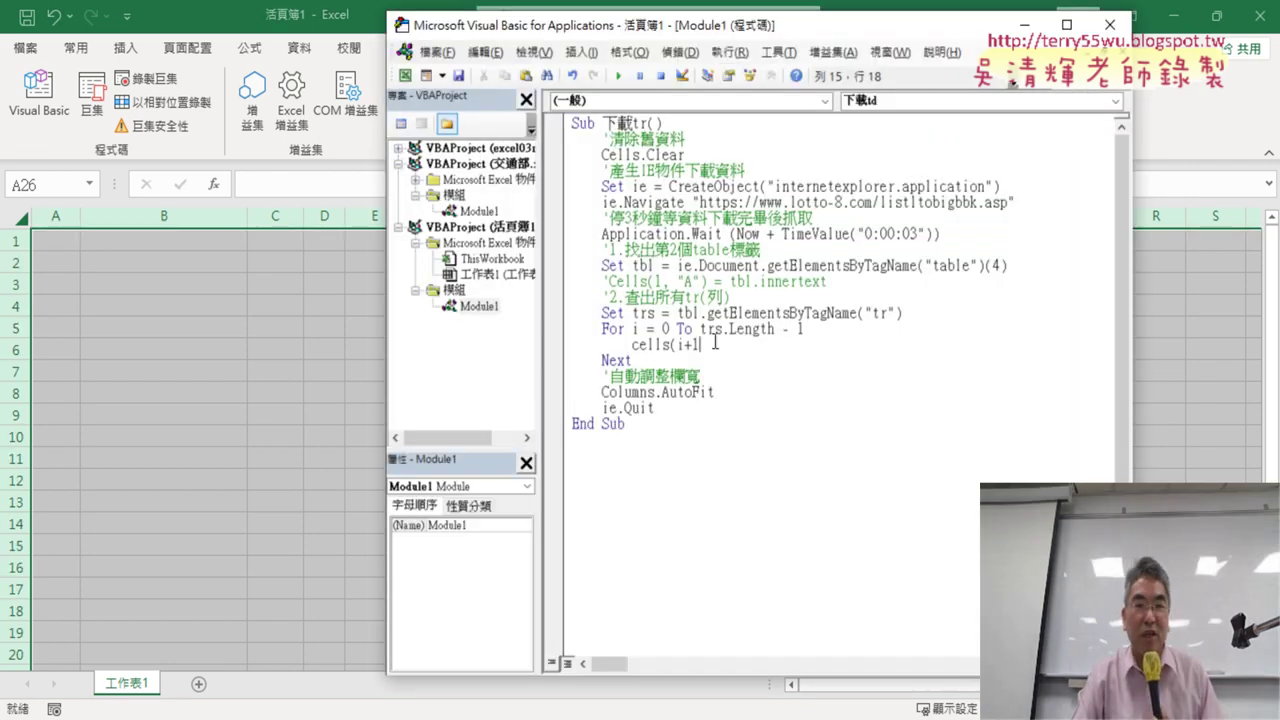
type(",\"")
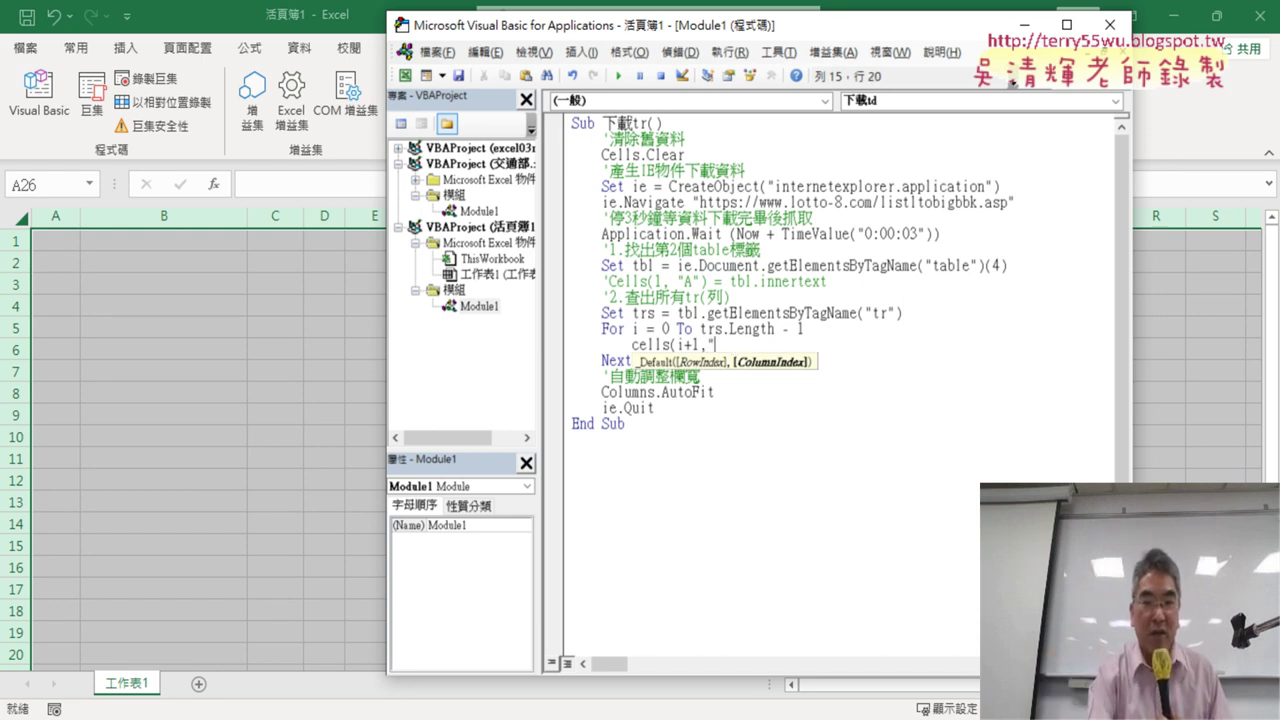
type("A\"")
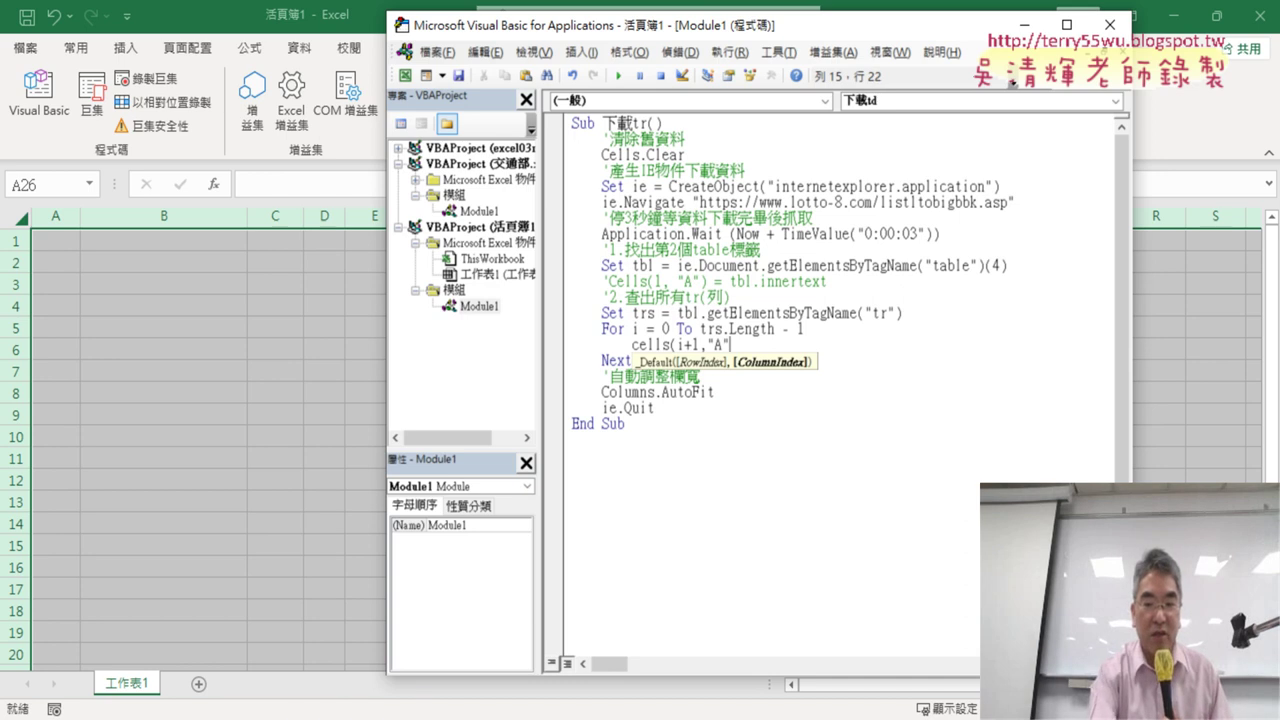
type(")=tr")
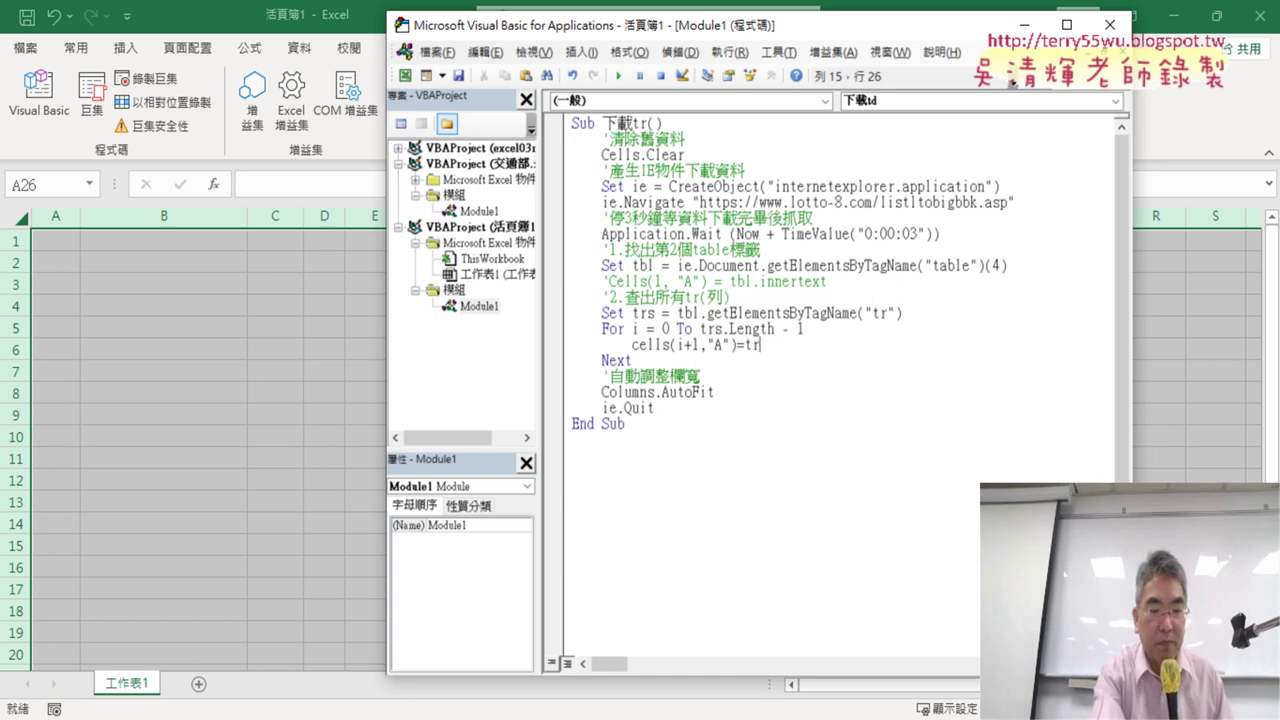
type("s(")
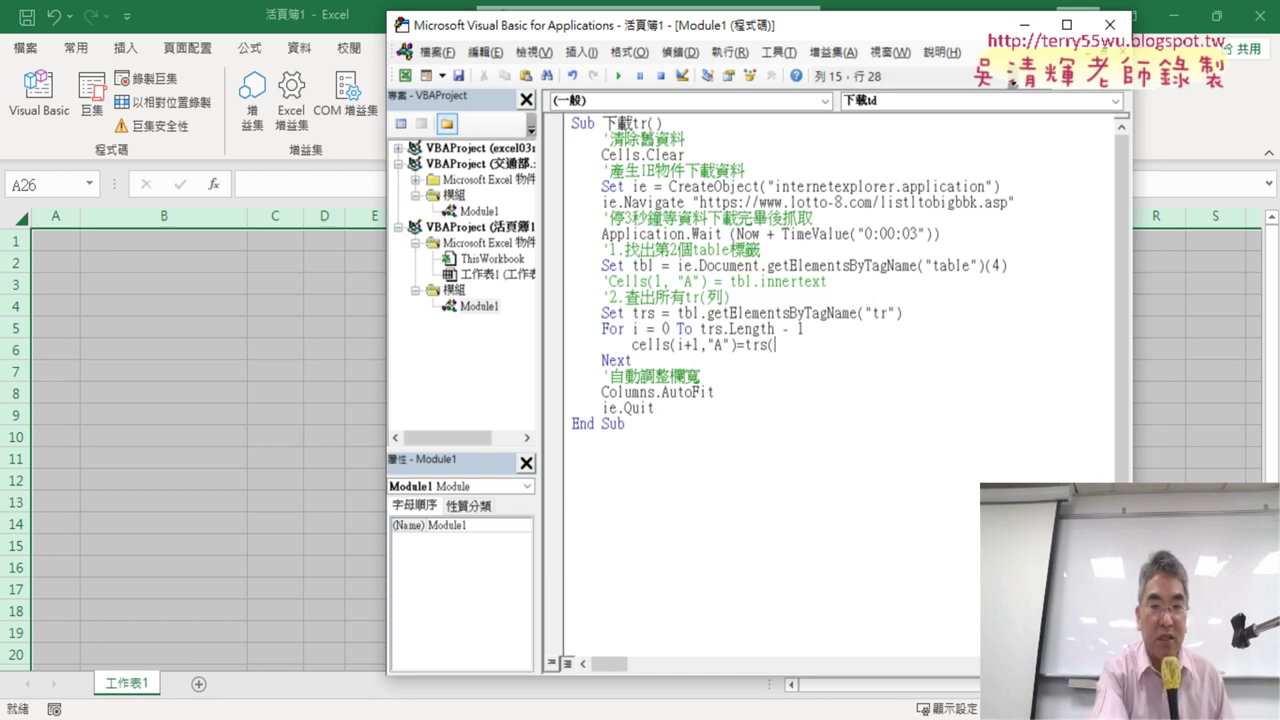
type("i")
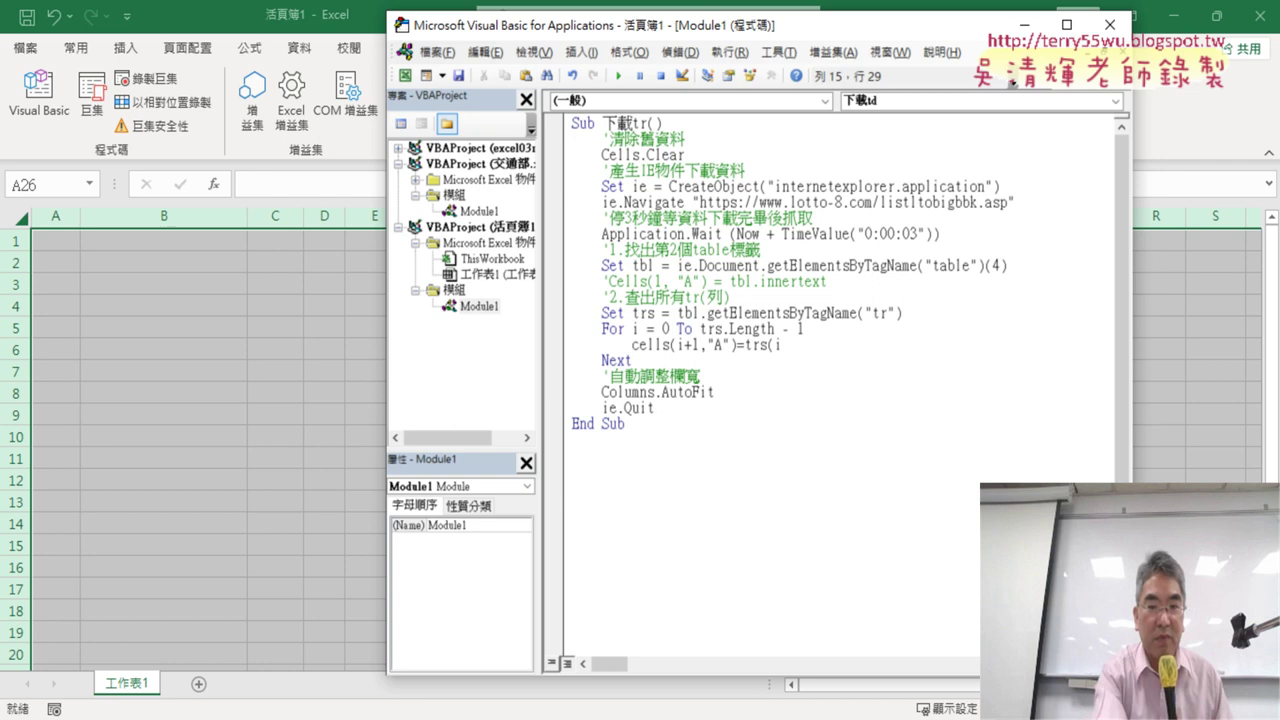
type(")")
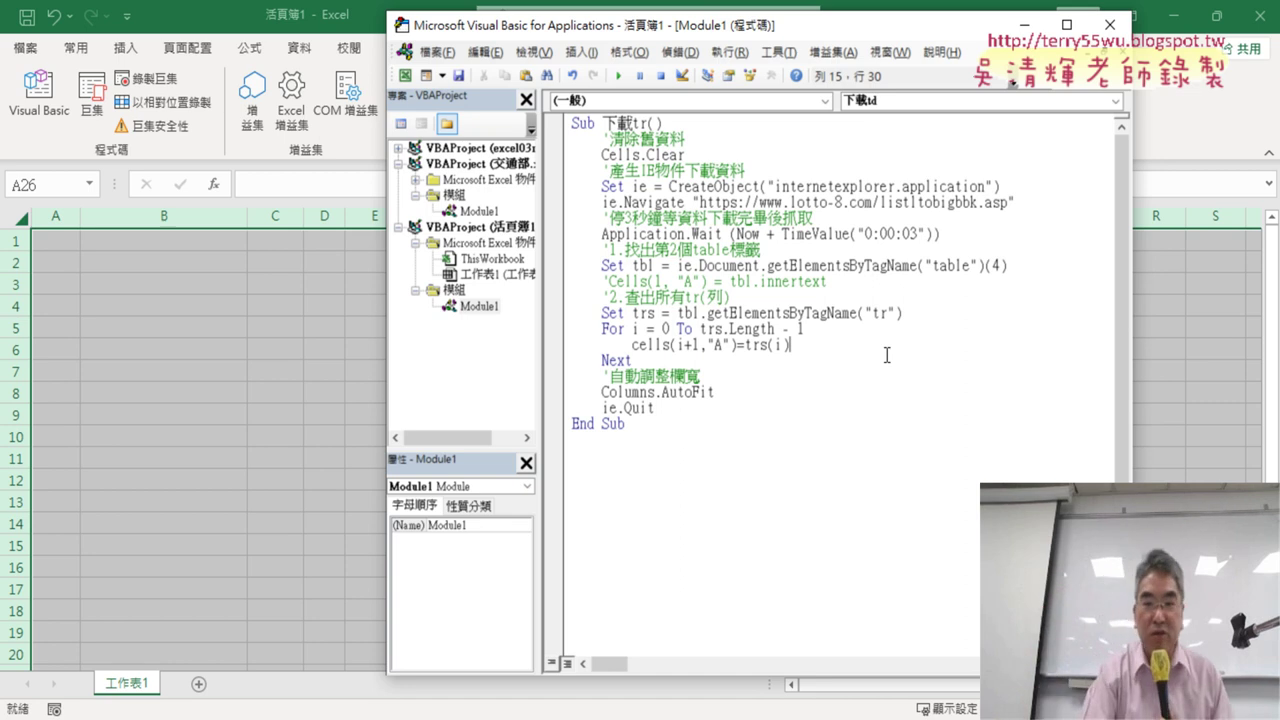
type(".i")
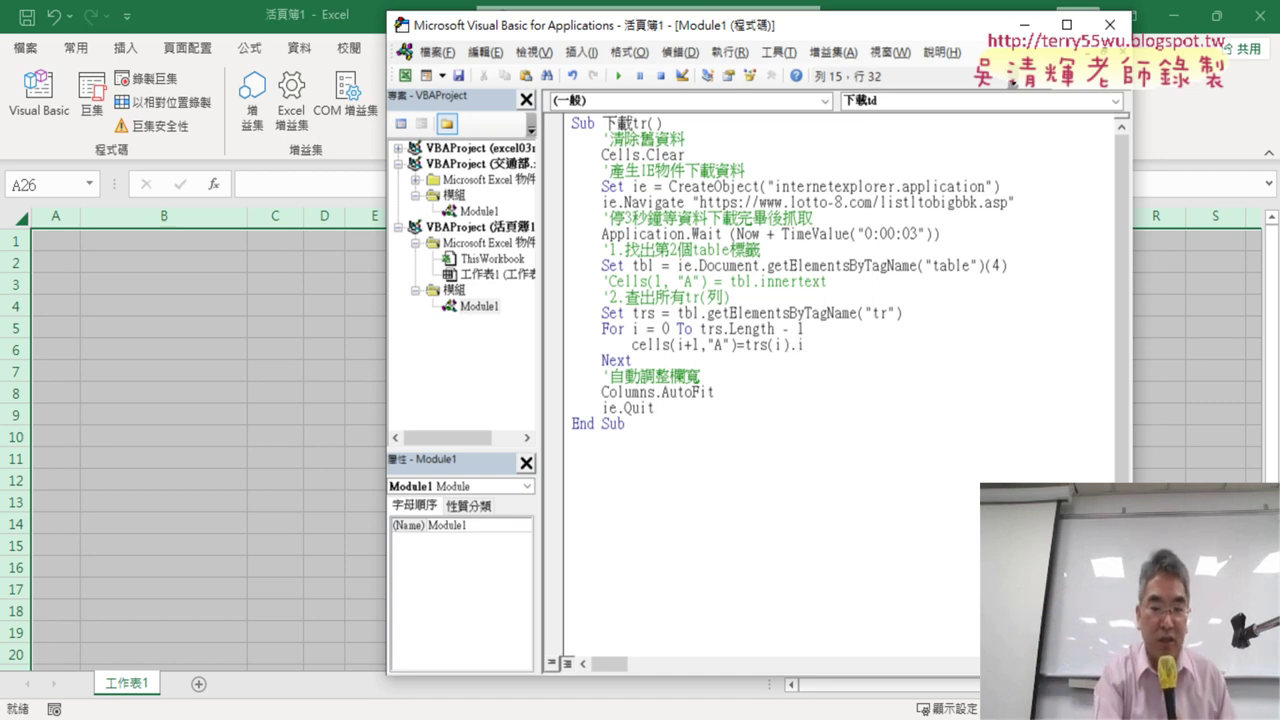
type("nnerte")
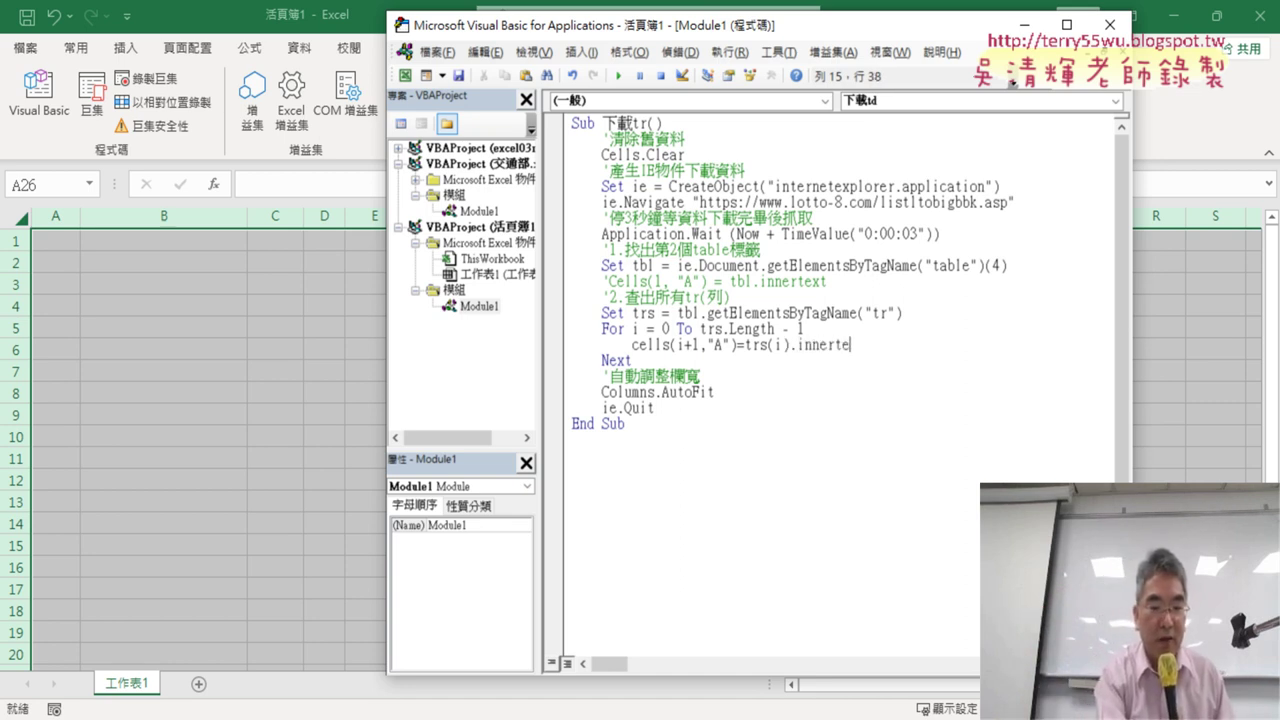
type("xt")
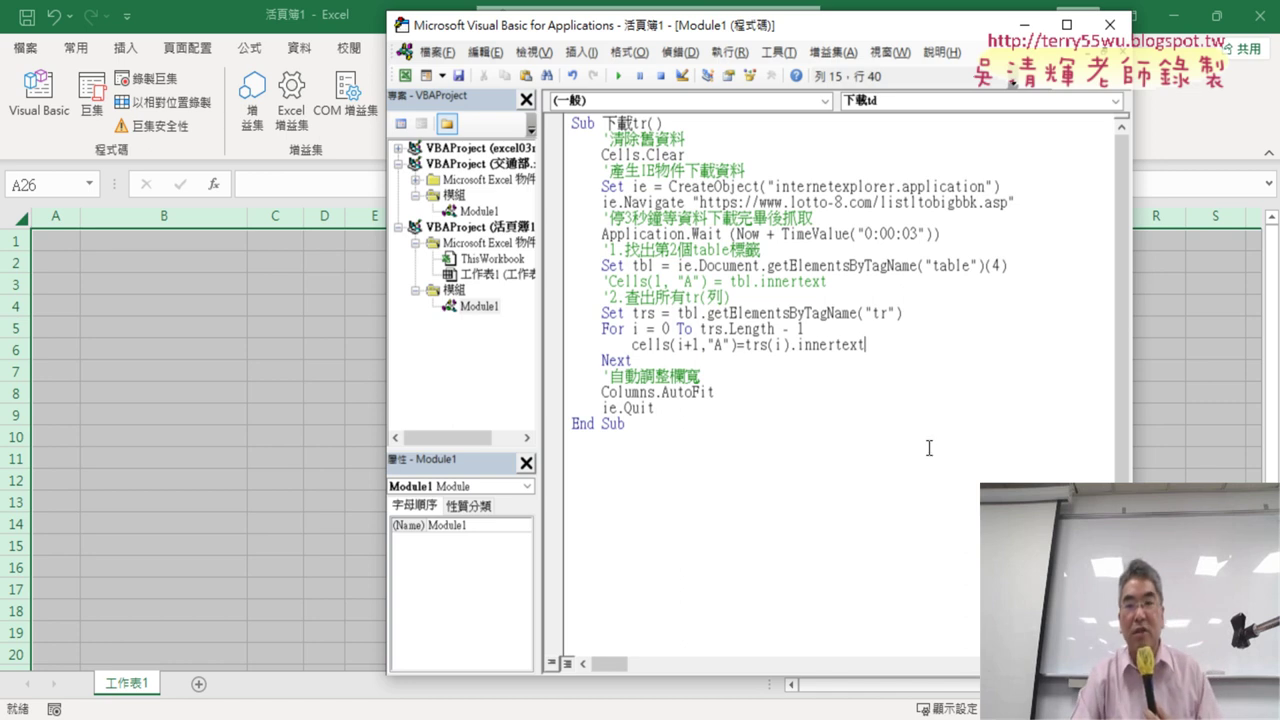
left_click(930, 448)
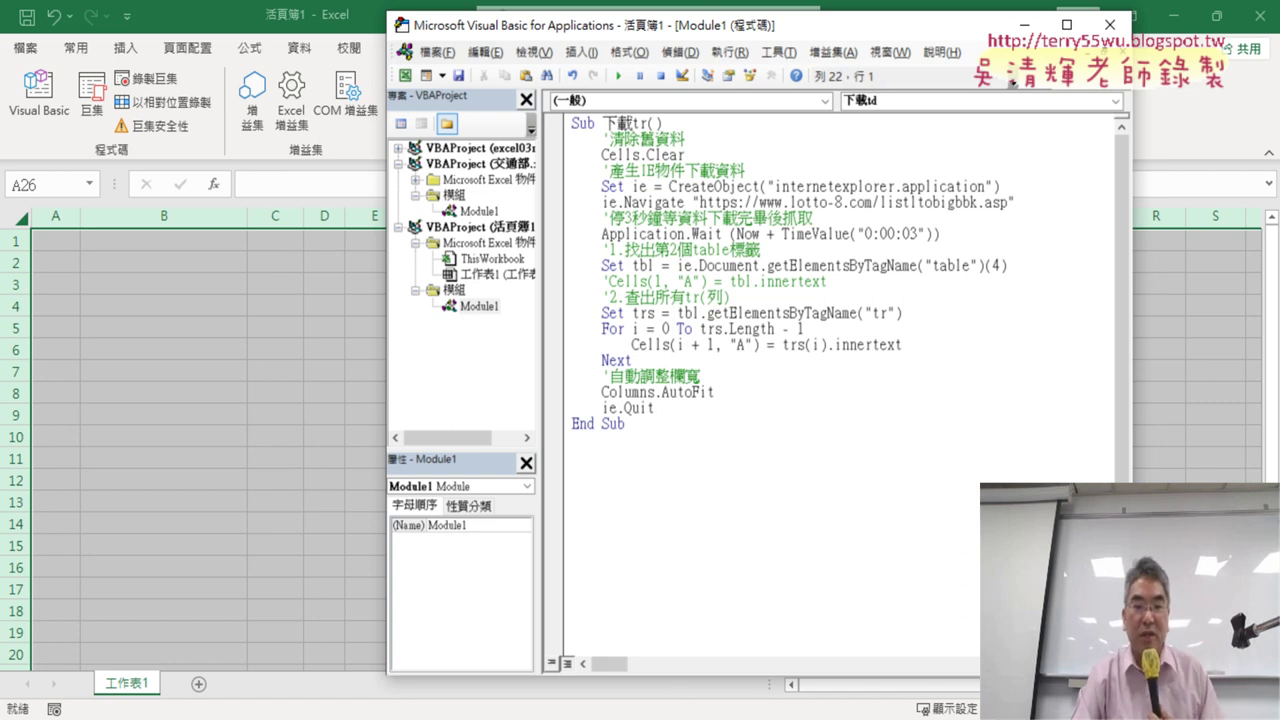
mouse_move(570, 719)
left_click(514, 677)
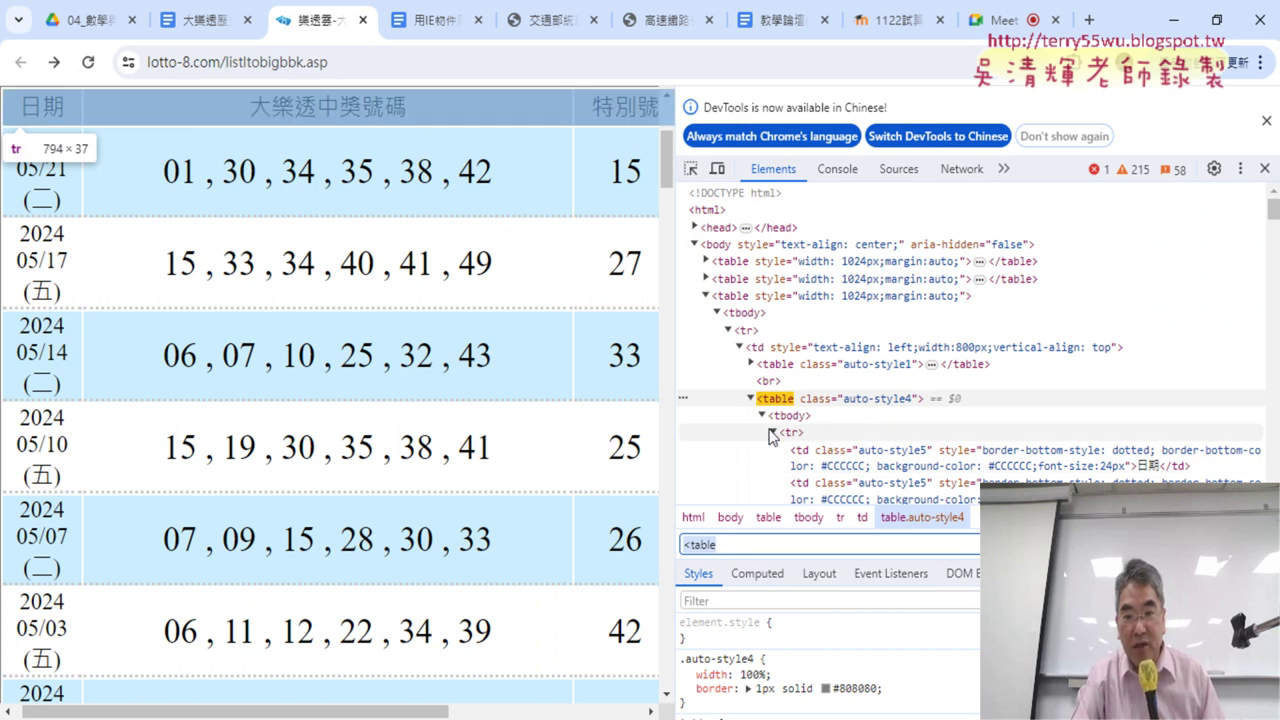
Scroll the DevTools Elements panel down to the row's td cells, then minimize Chrome
scroll(988, 450, "down", 2)
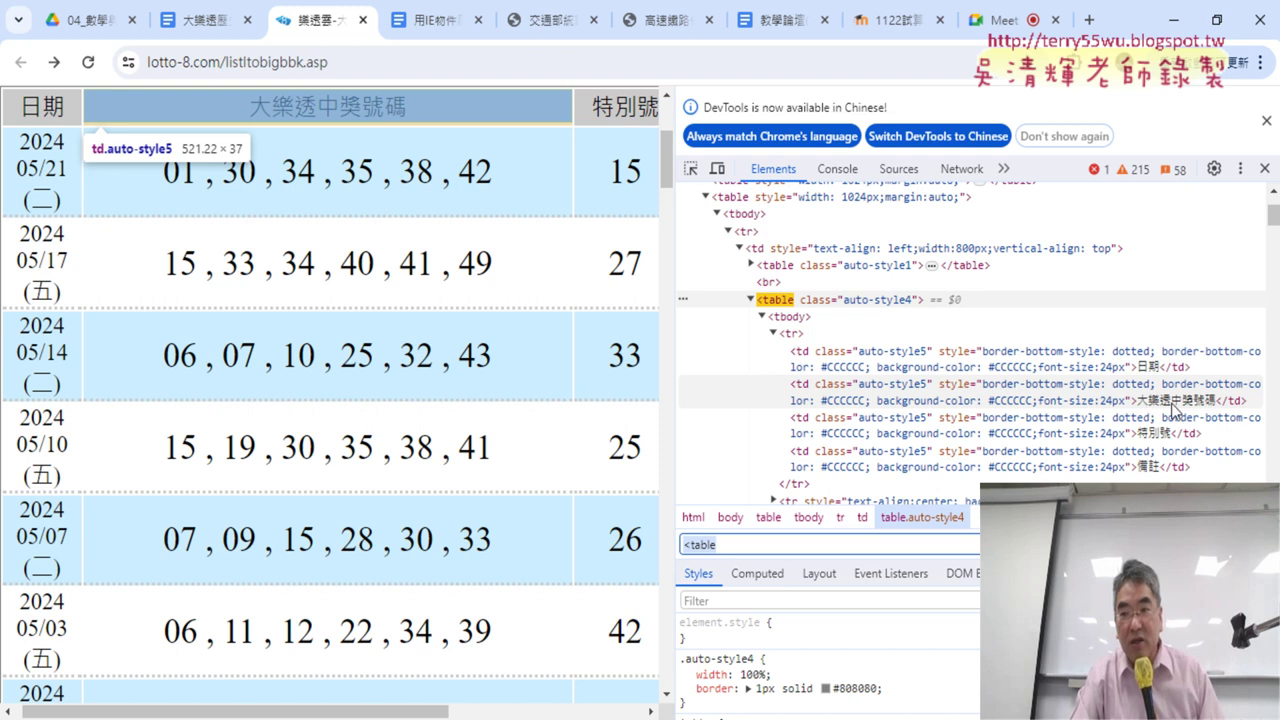
left_click(1175, 20)
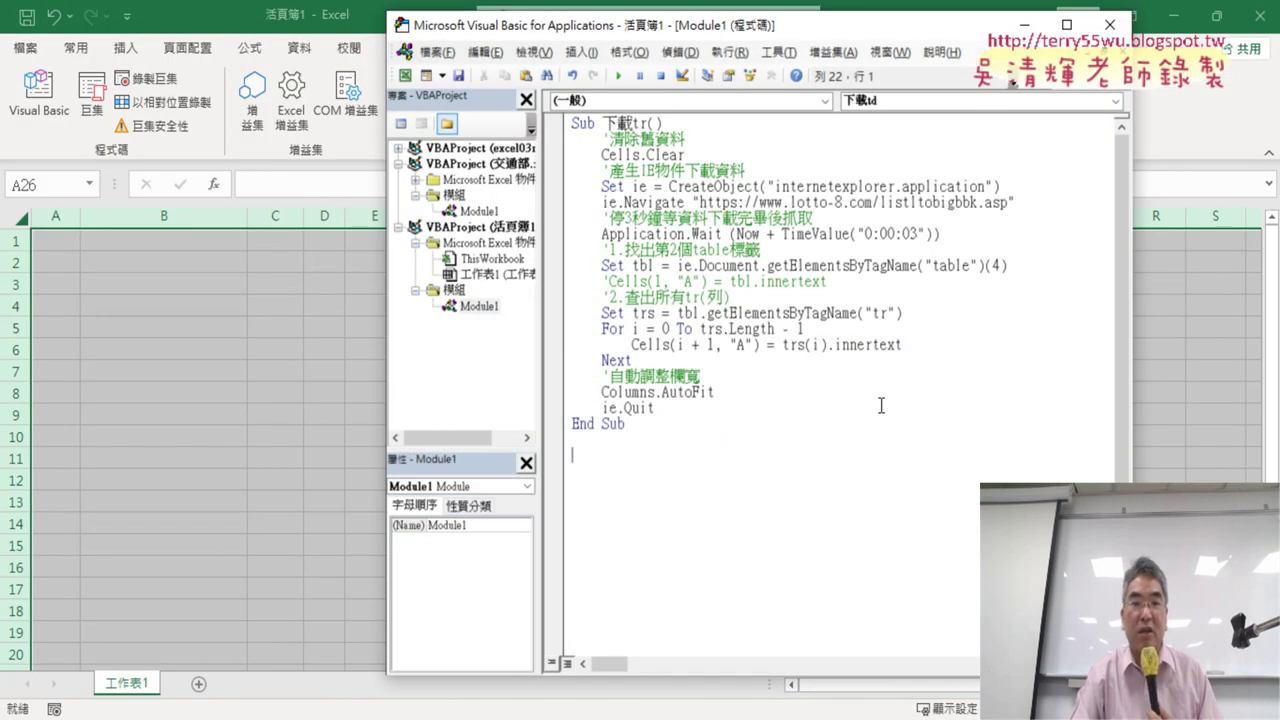
Run the 下載tr macro from inside the Sub and bring the worksheet forward
left_click(712, 392)
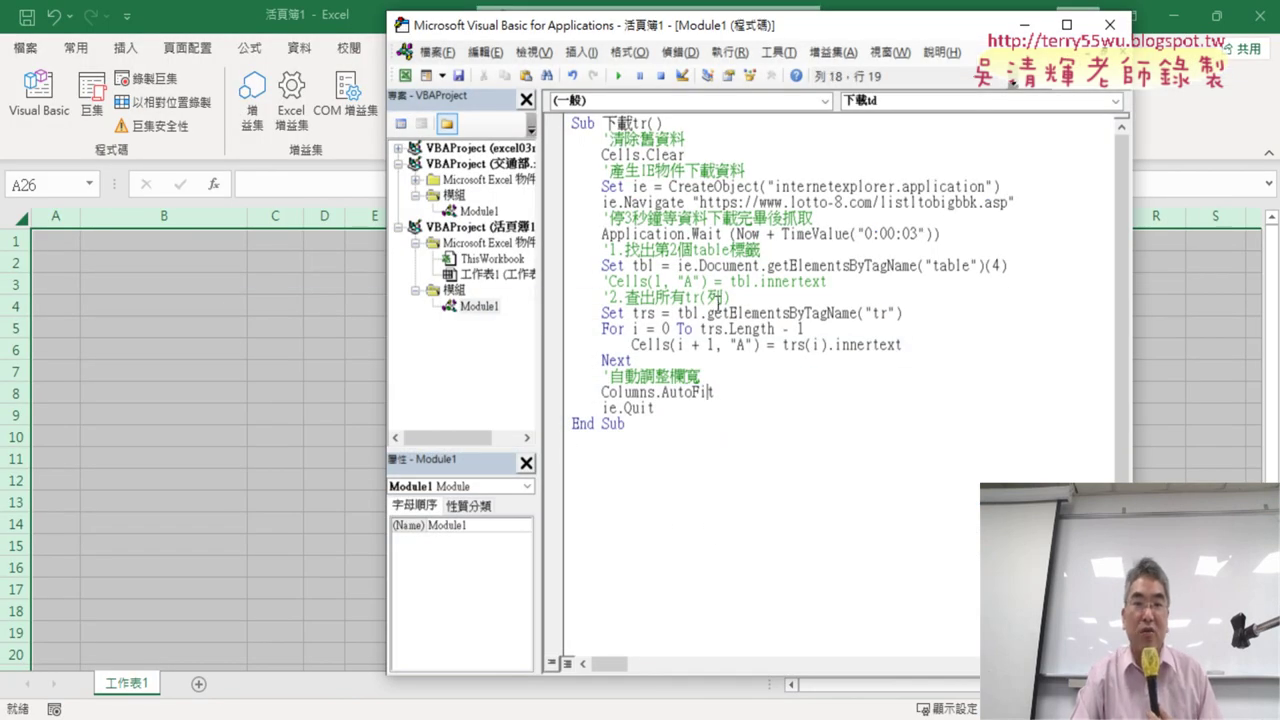
left_click(619, 76)
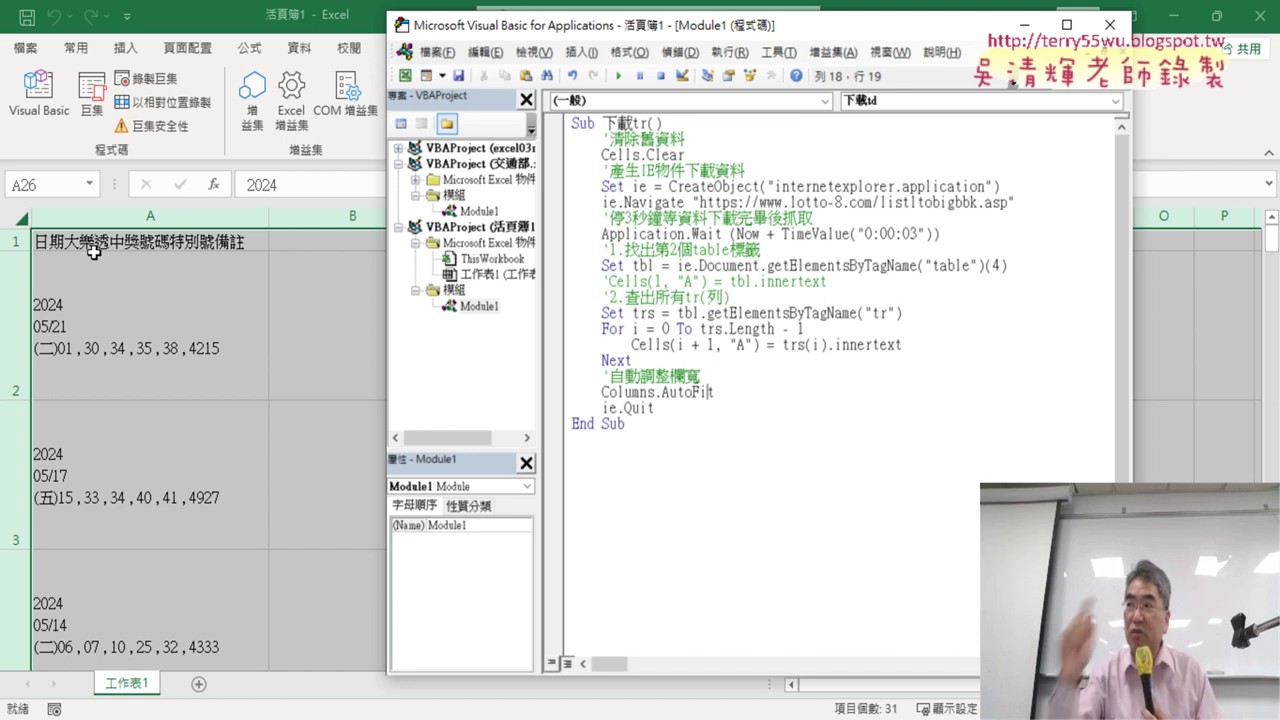
left_click(143, 242)
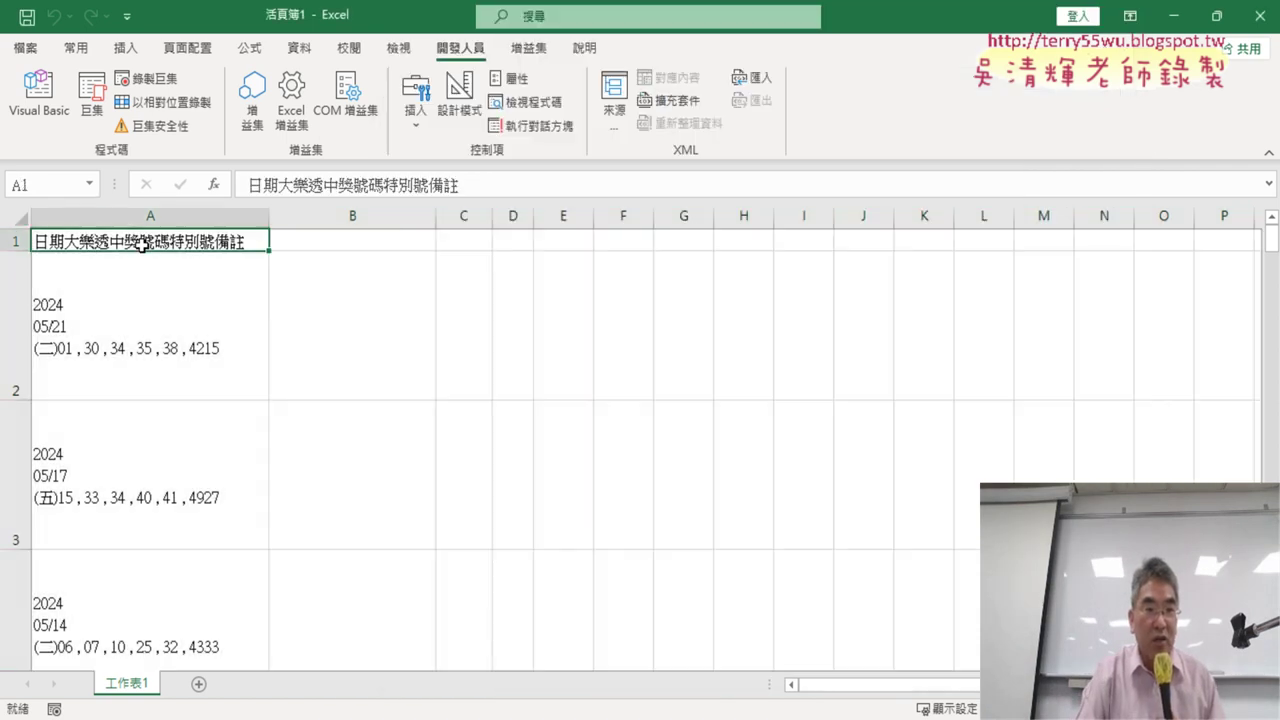
left_click(39, 95)
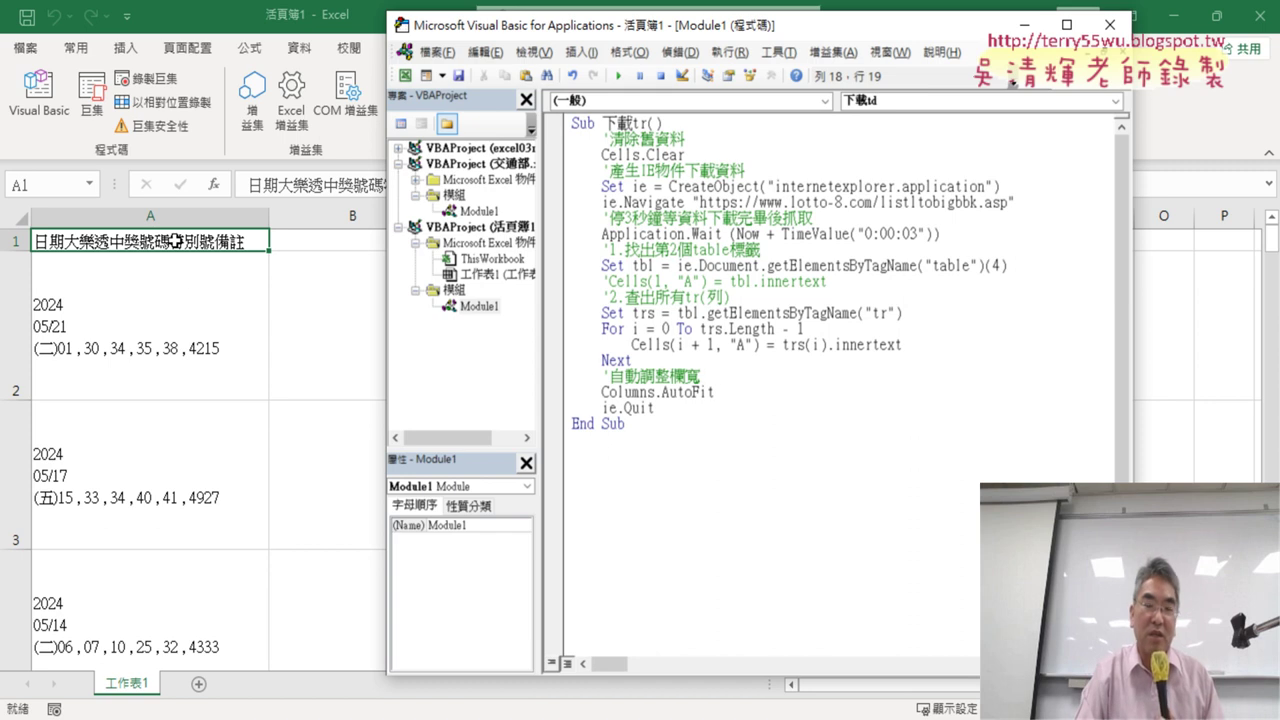
Check the lottery draw text written into cells A2–A4 of column A
left_click(178, 319)
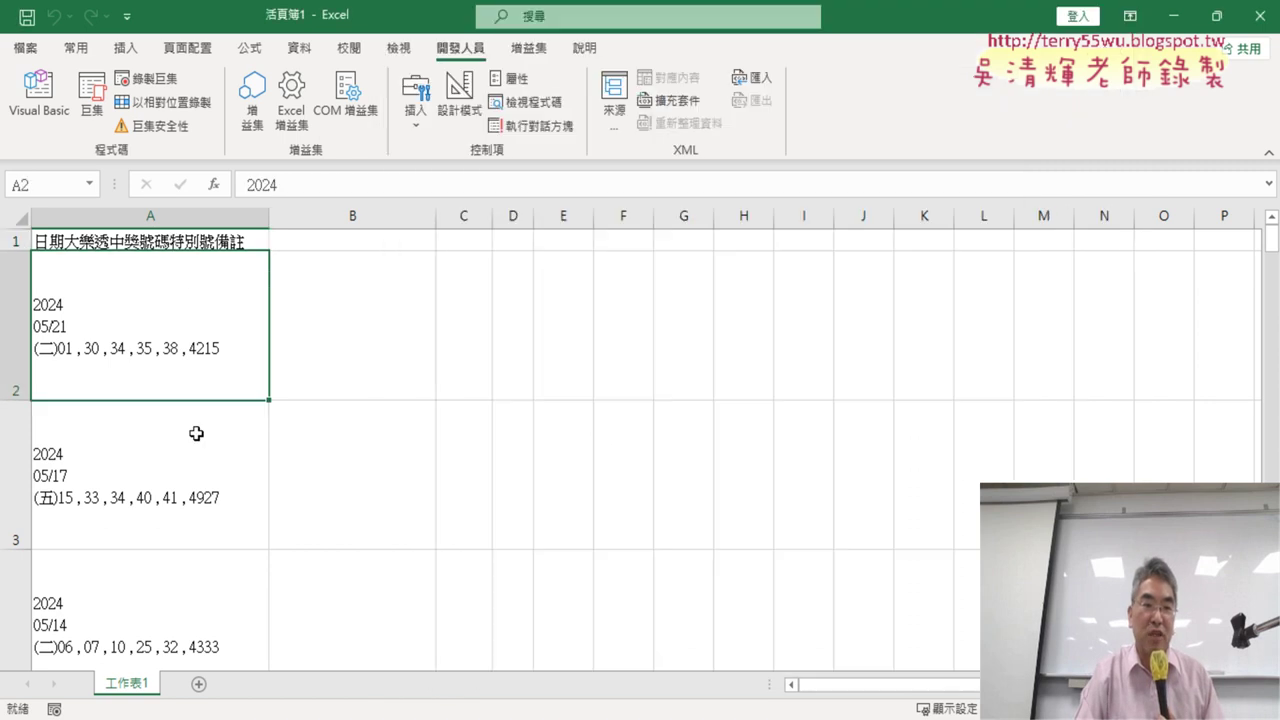
left_click(188, 476)
left_click(206, 598)
scroll(205, 590, "down", 2)
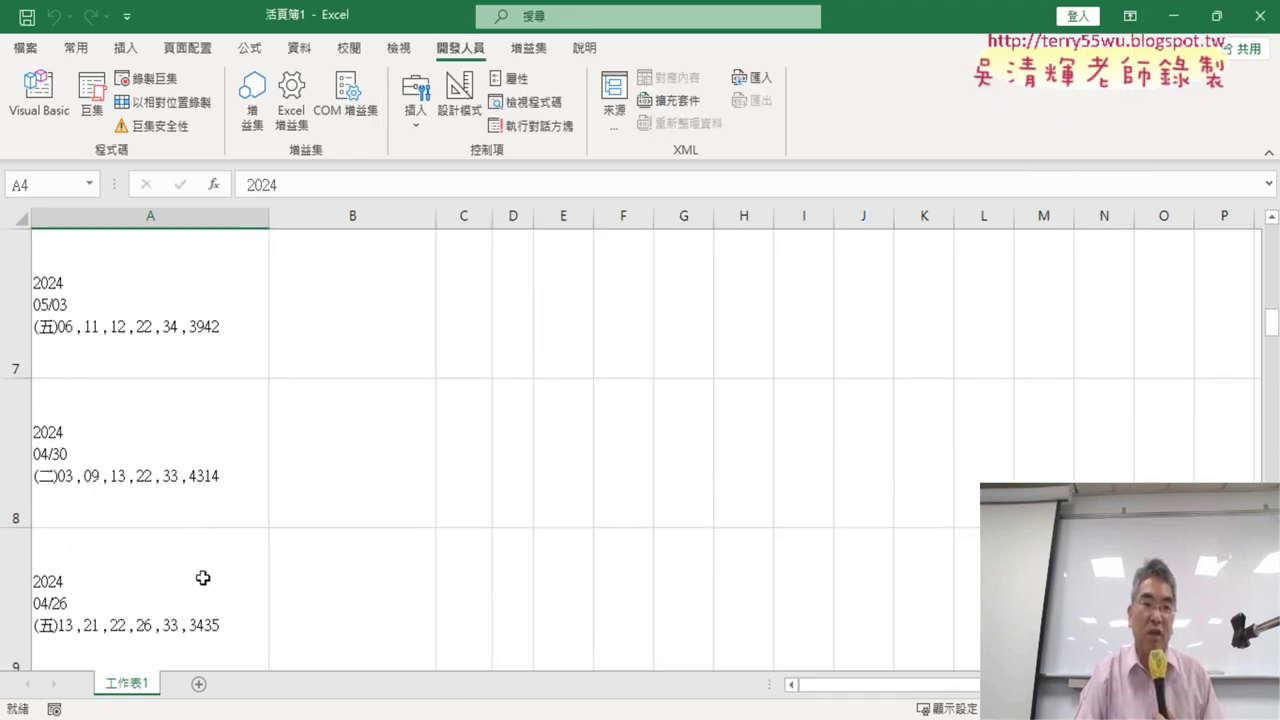
scroll(200, 560, "up", 2)
left_click(219, 338)
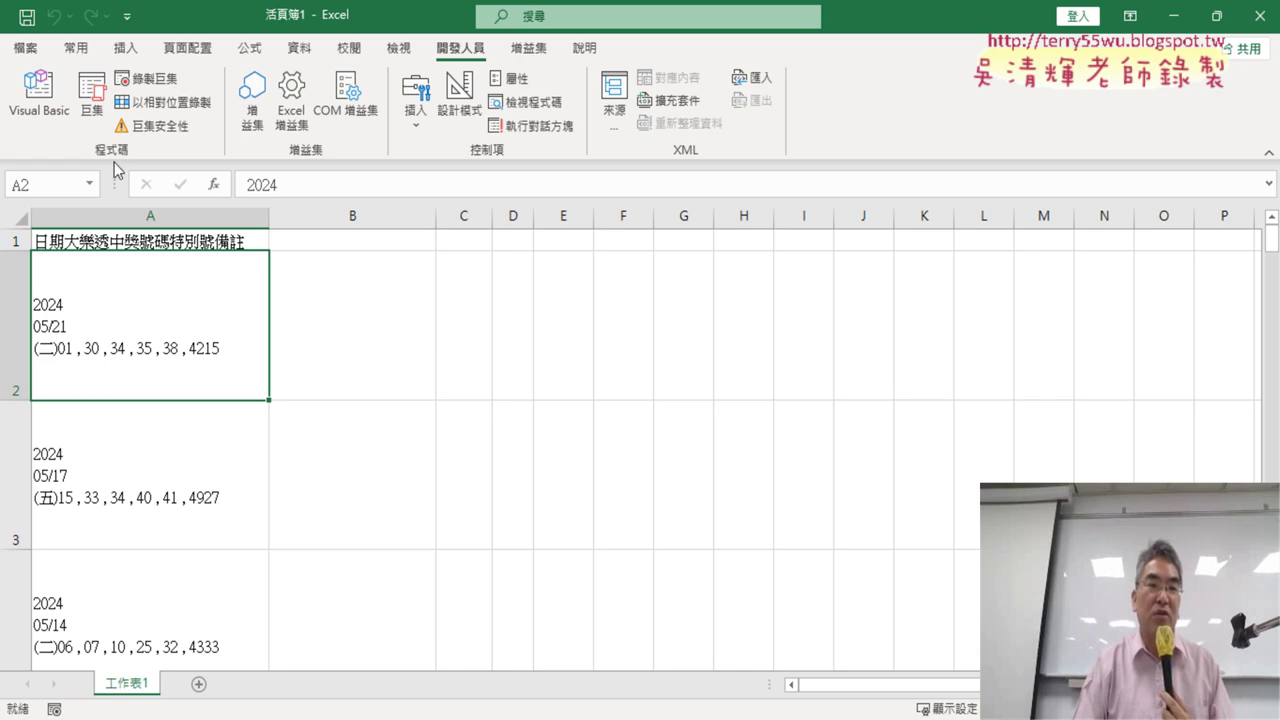
left_click(39, 95)
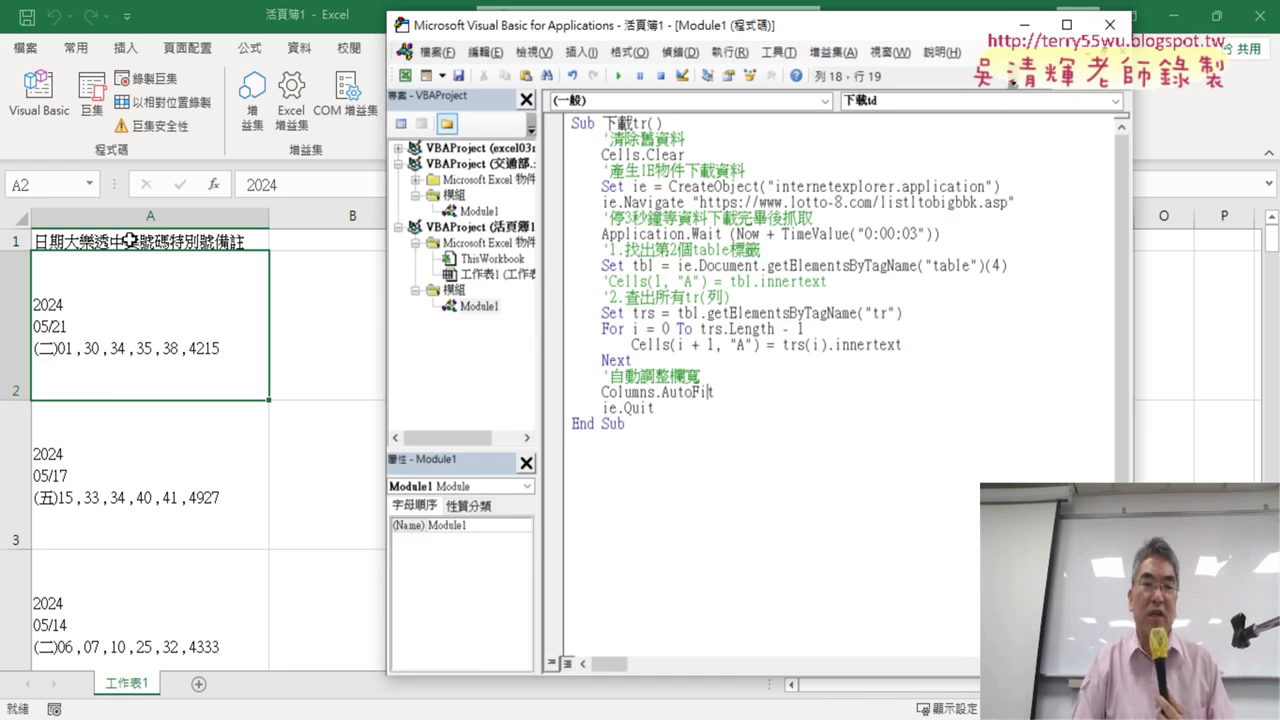
Move the VBA editor right beside column A and highlight trs and getElementsByTagName in the Set trs line
left_click_drag(630, 25, 861, 33)
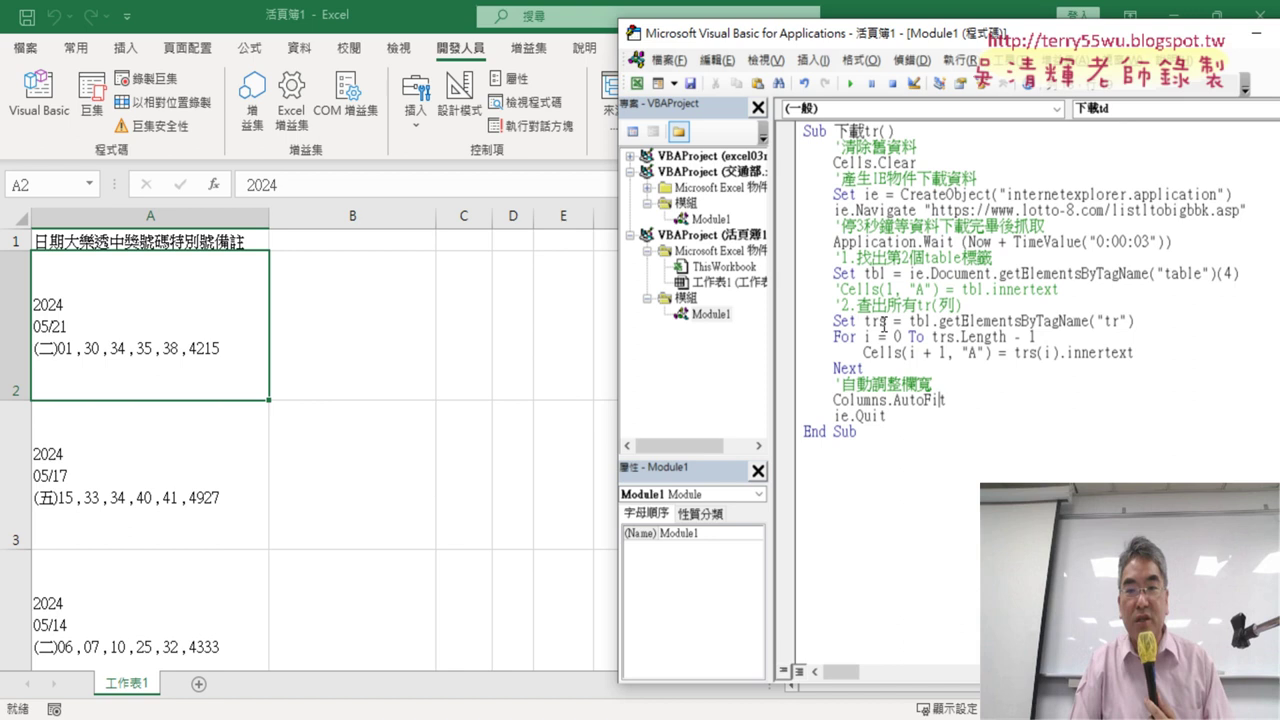
left_click_drag(886, 322, 878, 322)
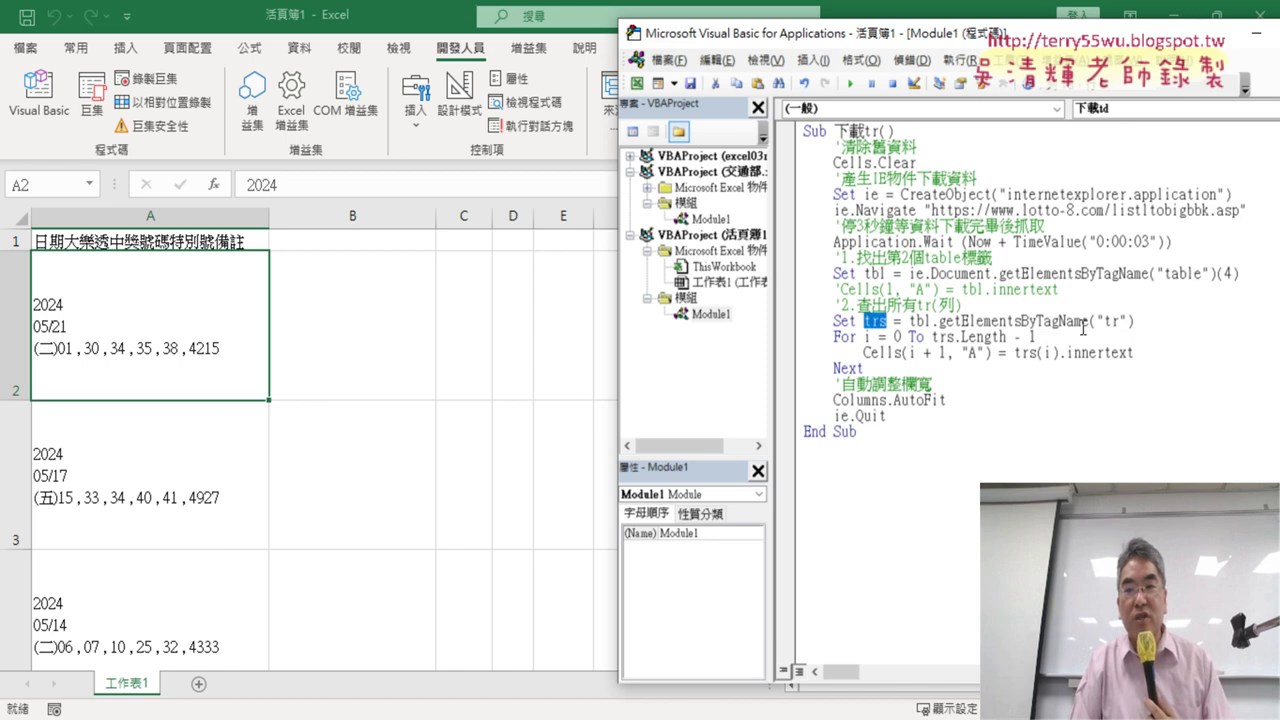
left_click_drag(1088, 321, 940, 321)
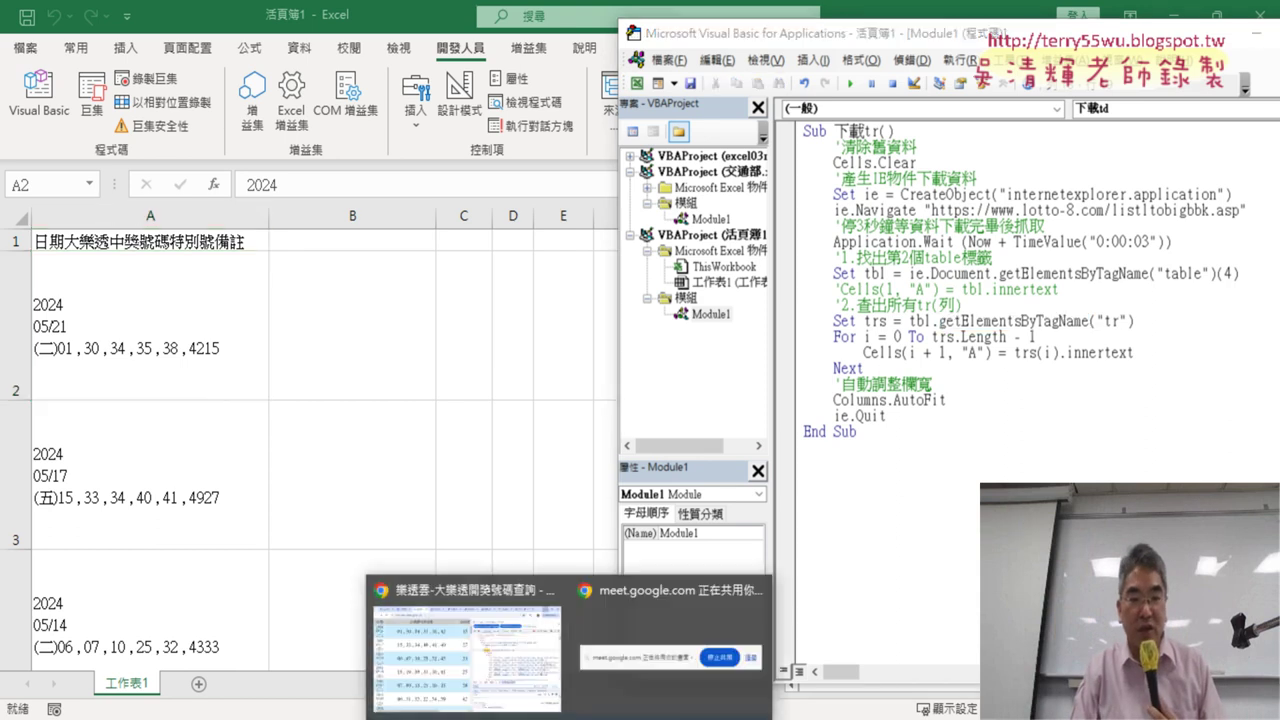
Switch to Chrome's 大樂透歷史資料下載 Google Docs notes with the reference macro
left_click(530, 680)
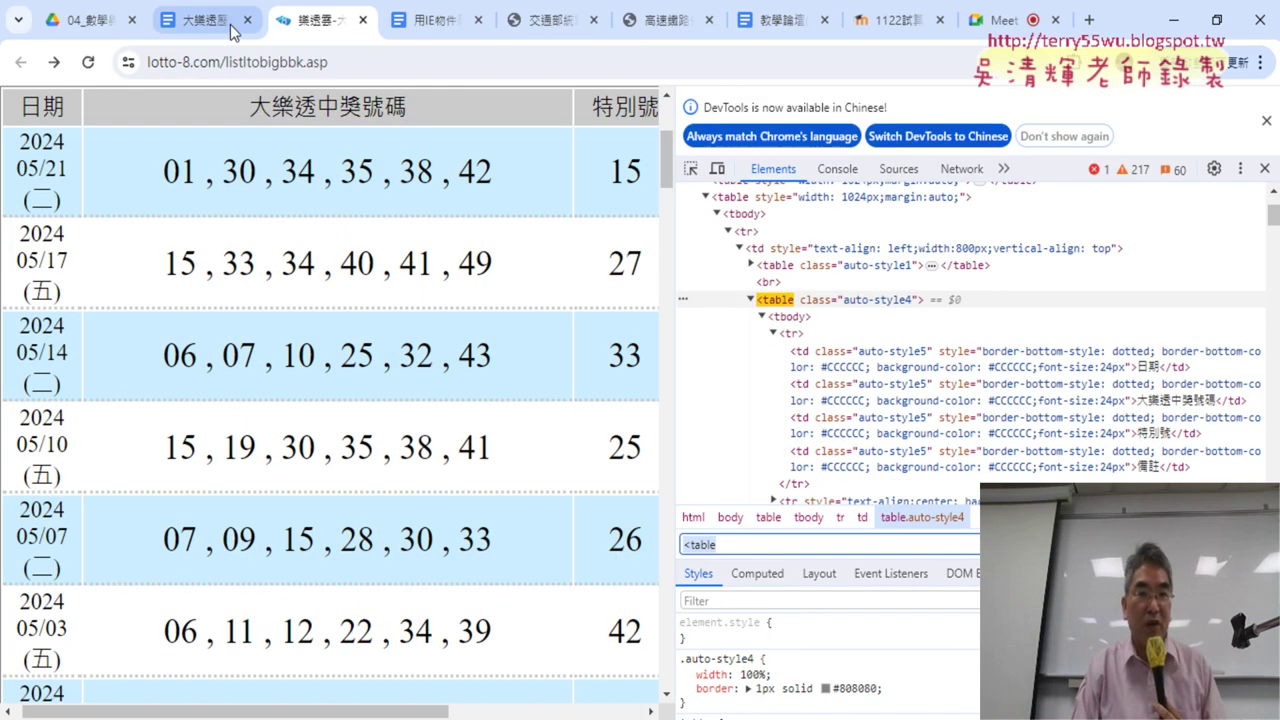
left_click(197, 20)
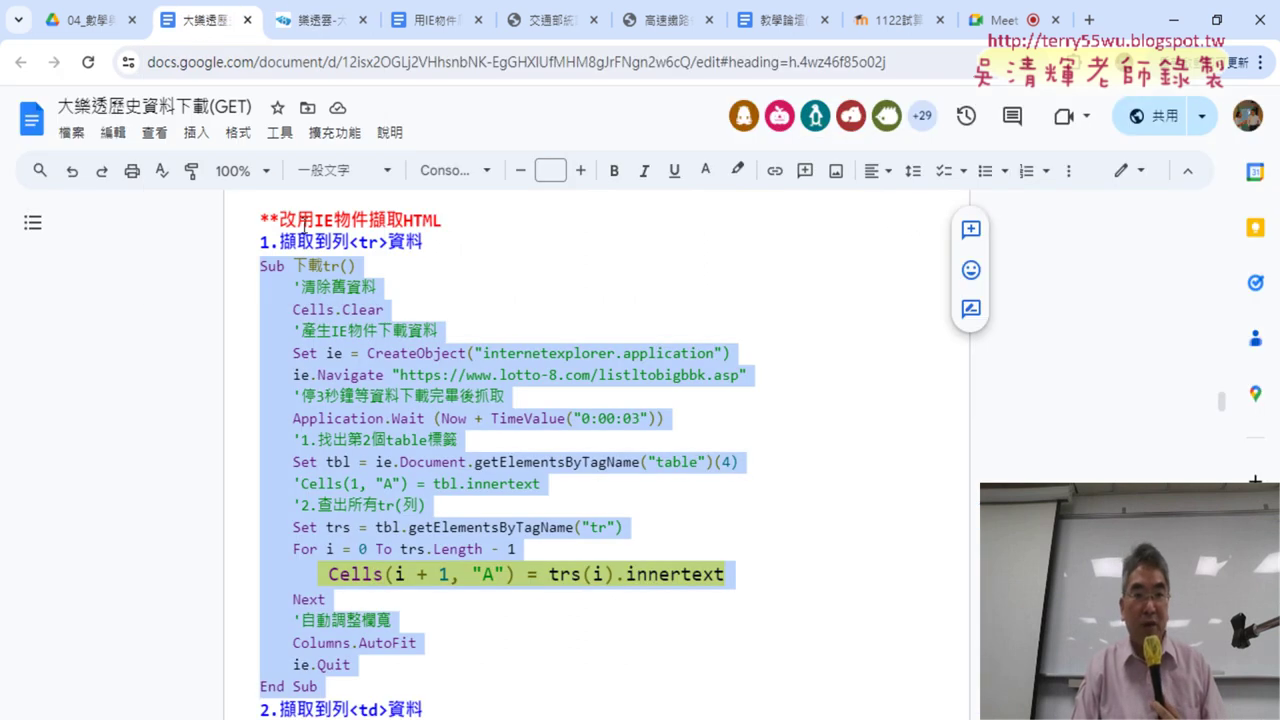